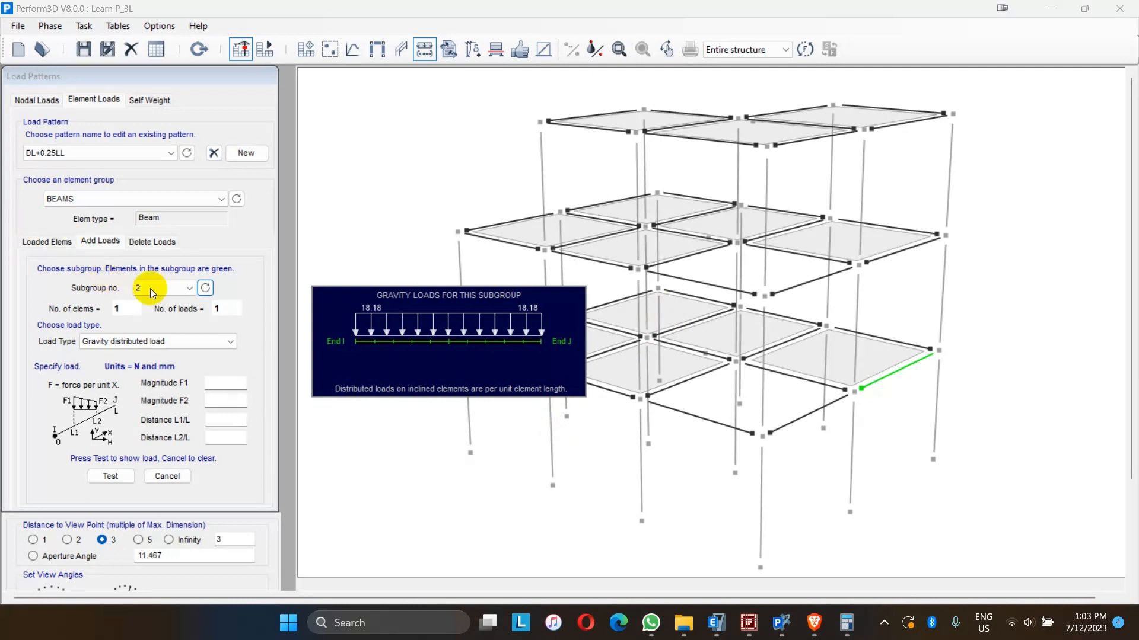
- Browse the gravity loads assigned to the beam subgroups in the DL+0.25LL element load pattern
scroll(157, 289, up, 1)
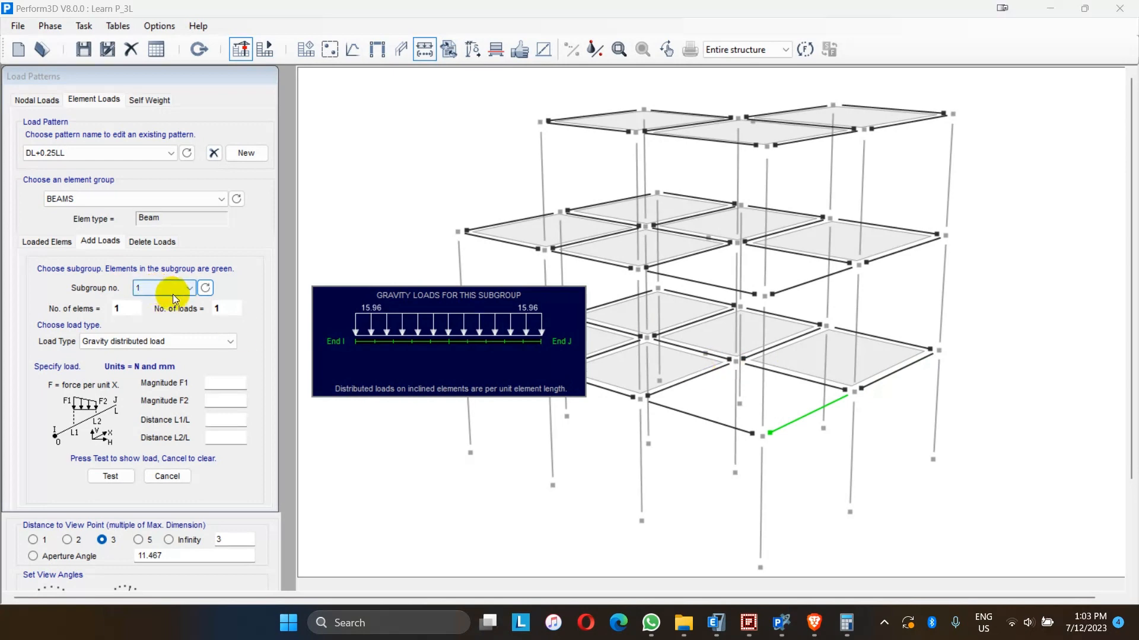
click(204, 288)
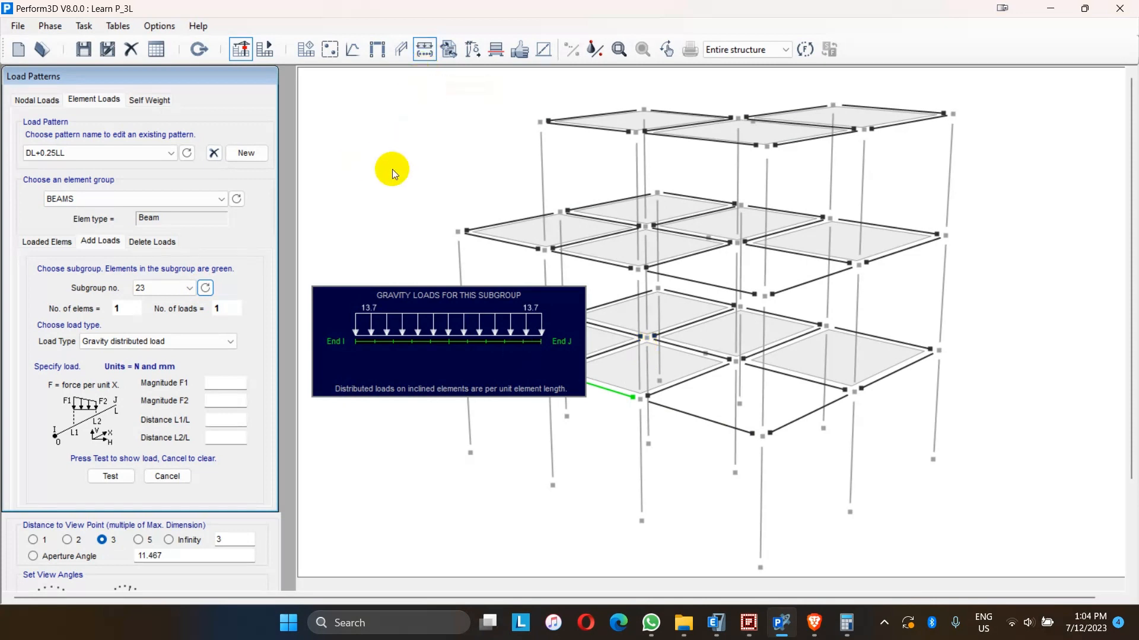
- Switch to the Analysis phase and create a new Gravity load case named GRAVITY LOAD
click(264, 48)
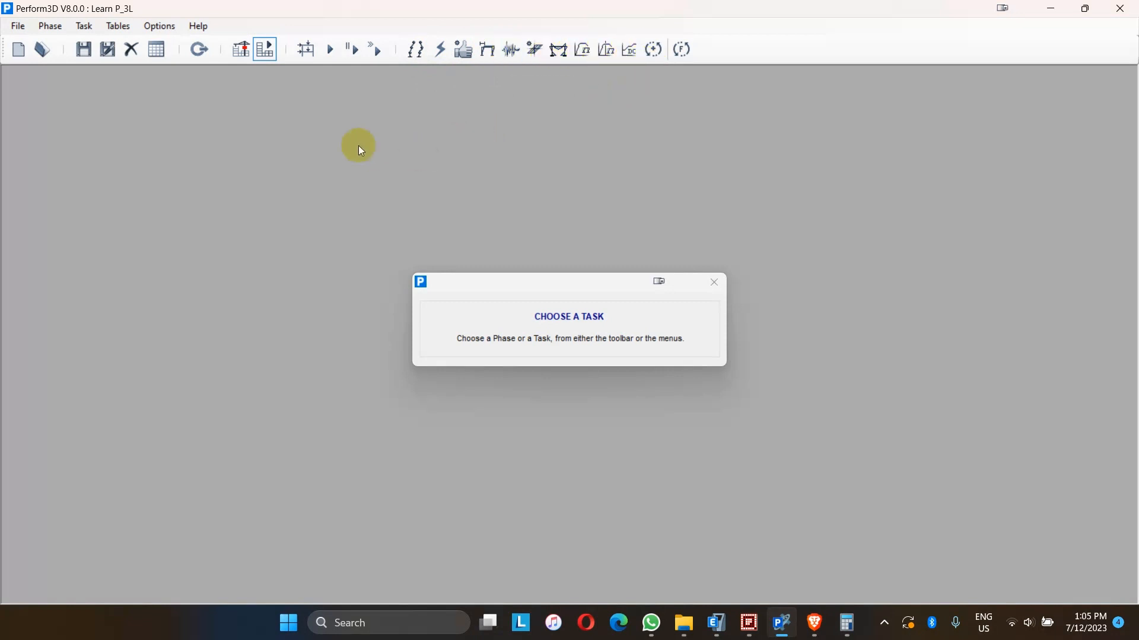
click(302, 52)
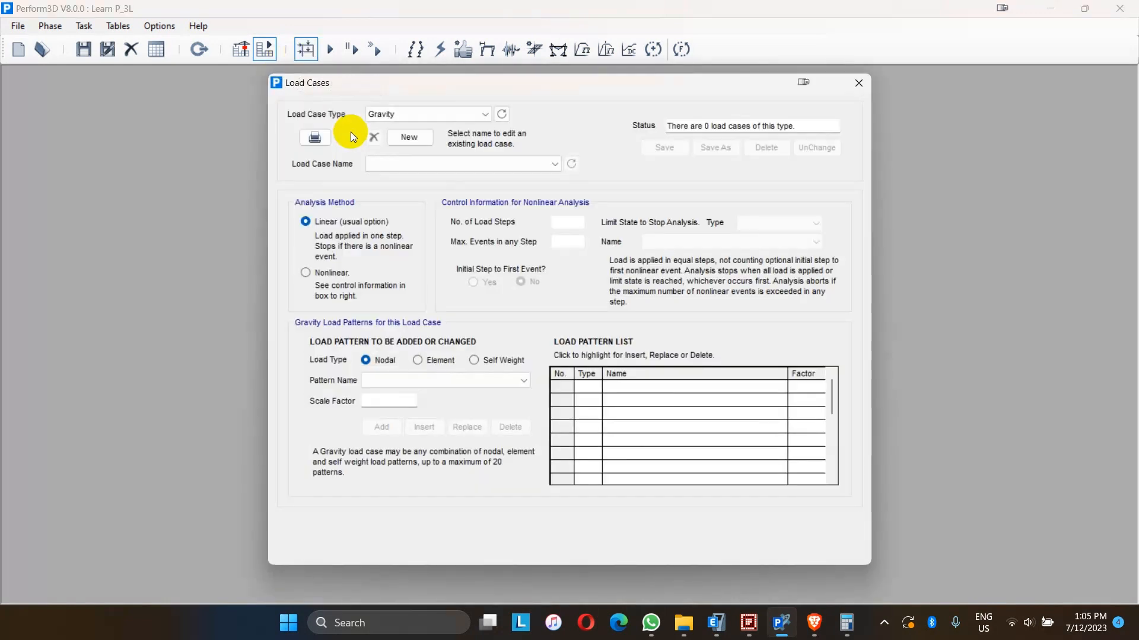
click(385, 119)
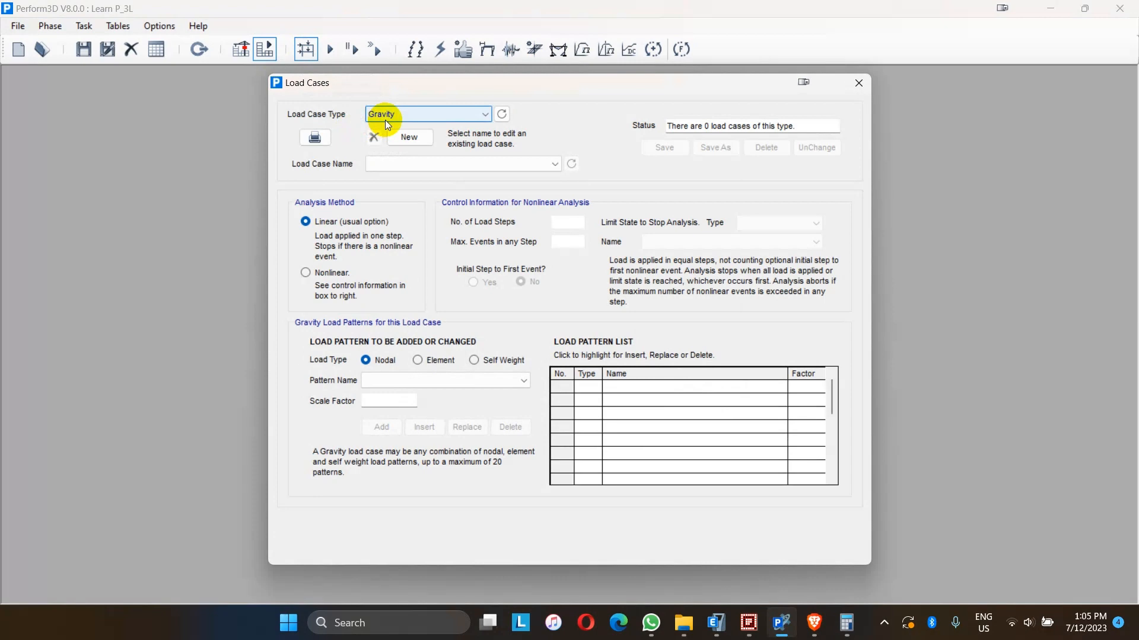
click(390, 117)
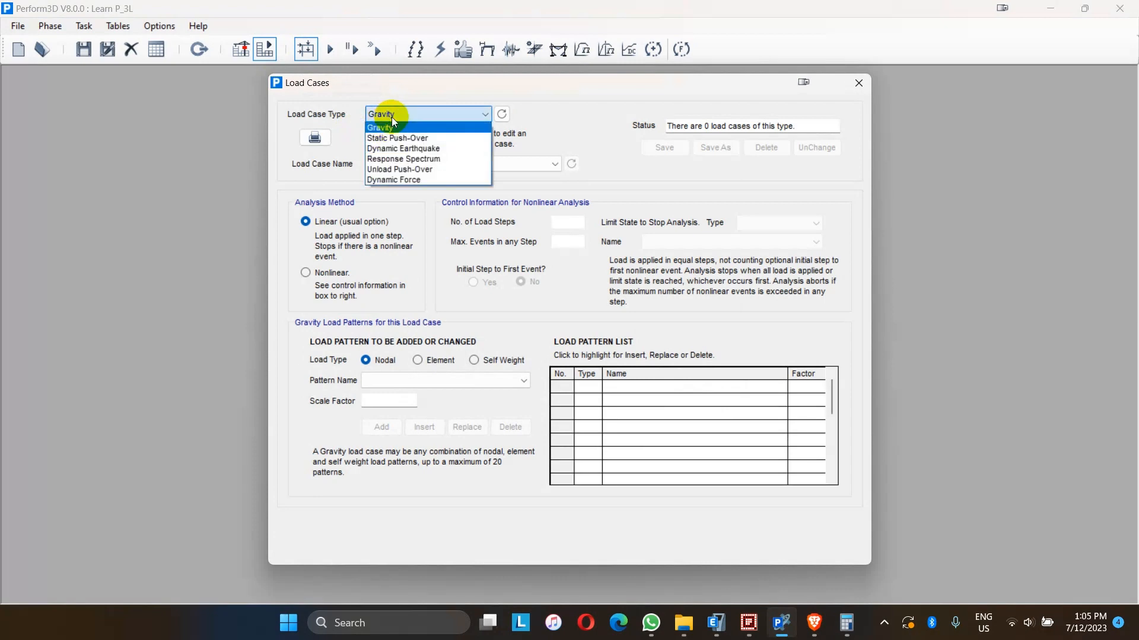
click(391, 117)
click(403, 137)
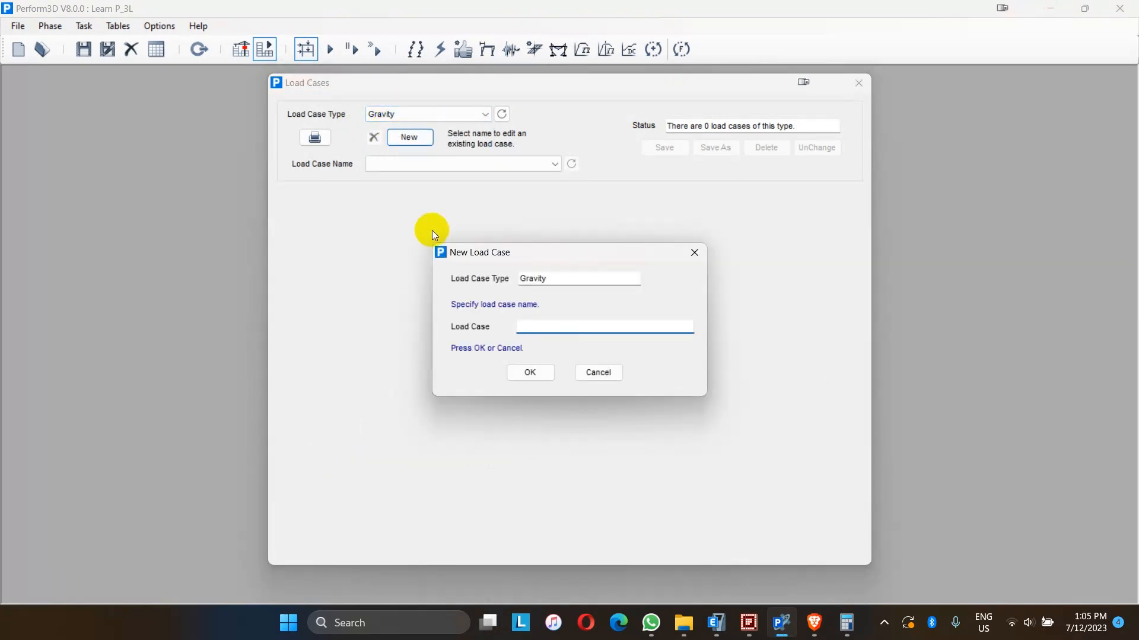
text(GRAVITY LOAD)
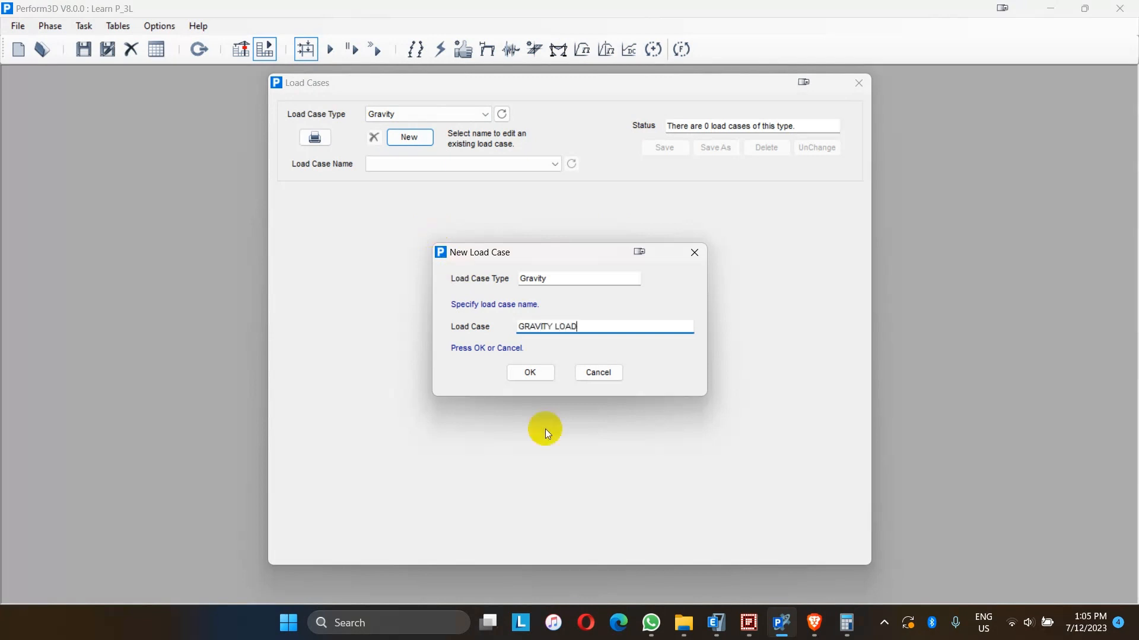
click(530, 373)
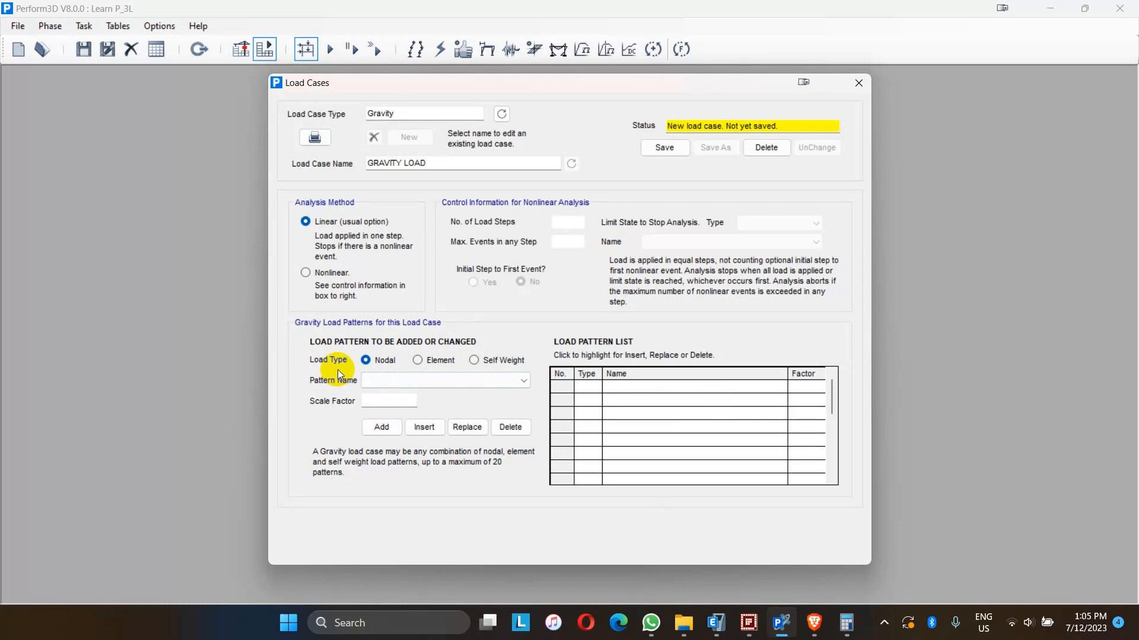
- Add the DL+0.25LL element load pattern to the load case with a scale factor of 1
click(432, 363)
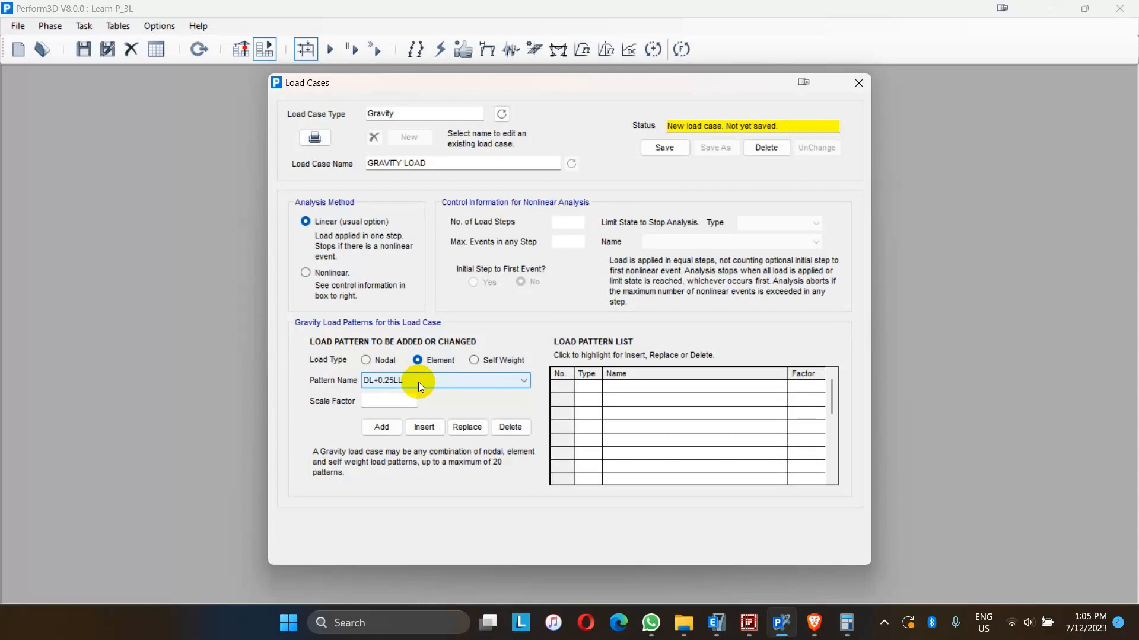
click(418, 382)
click(418, 382)
click(383, 400)
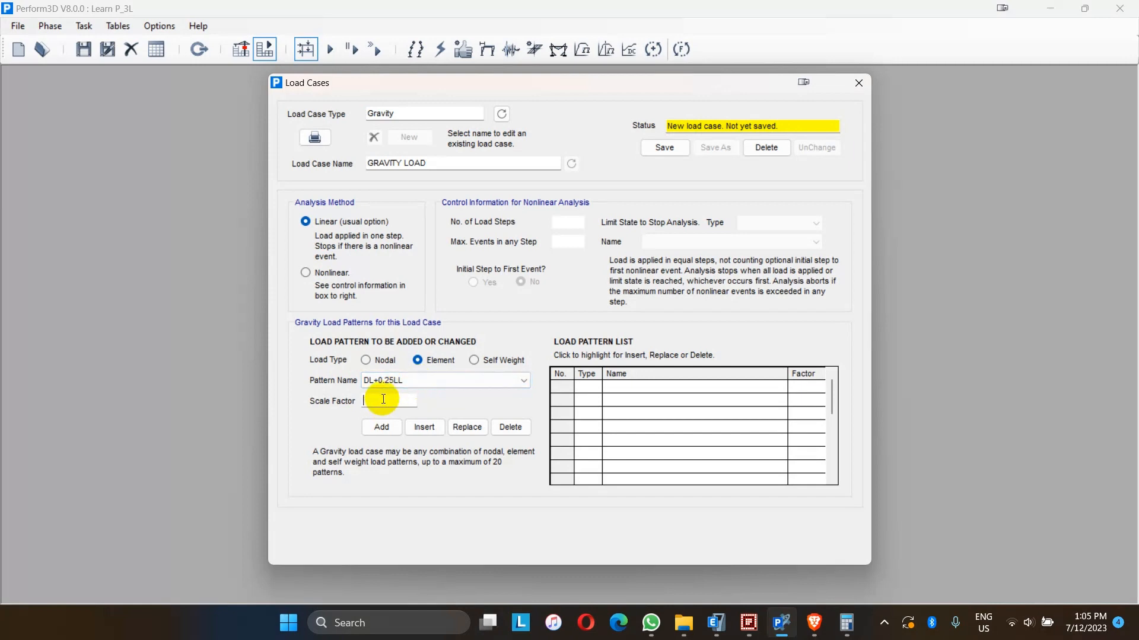
text(1)
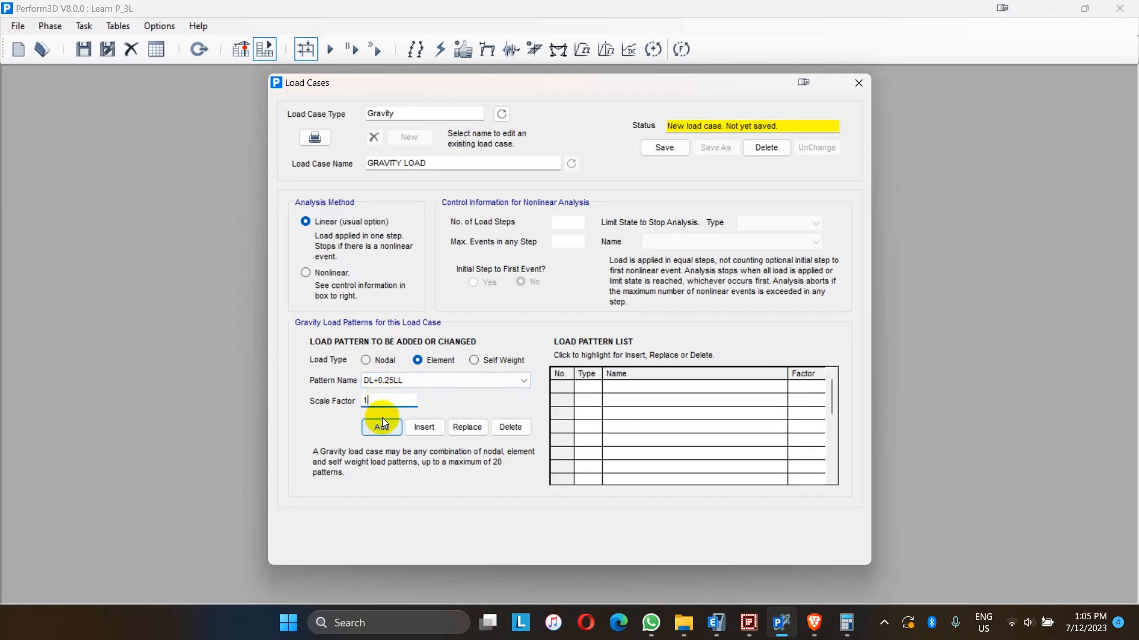
click(382, 427)
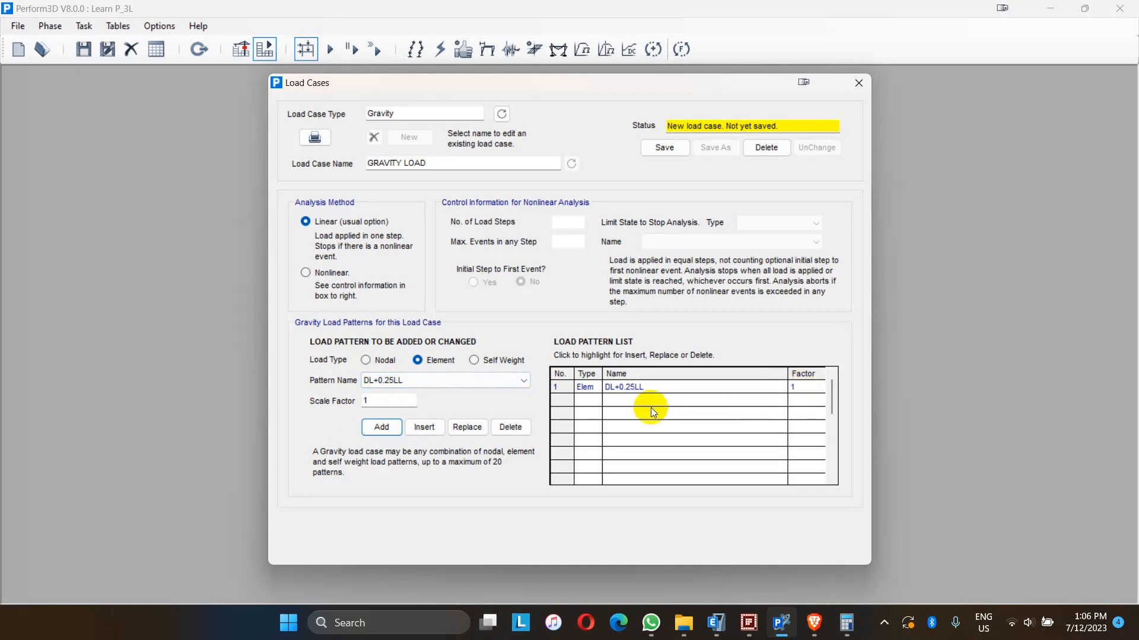
- Add the self weight pattern with scale factor 1 and save the GRAVITY LOAD case
click(472, 363)
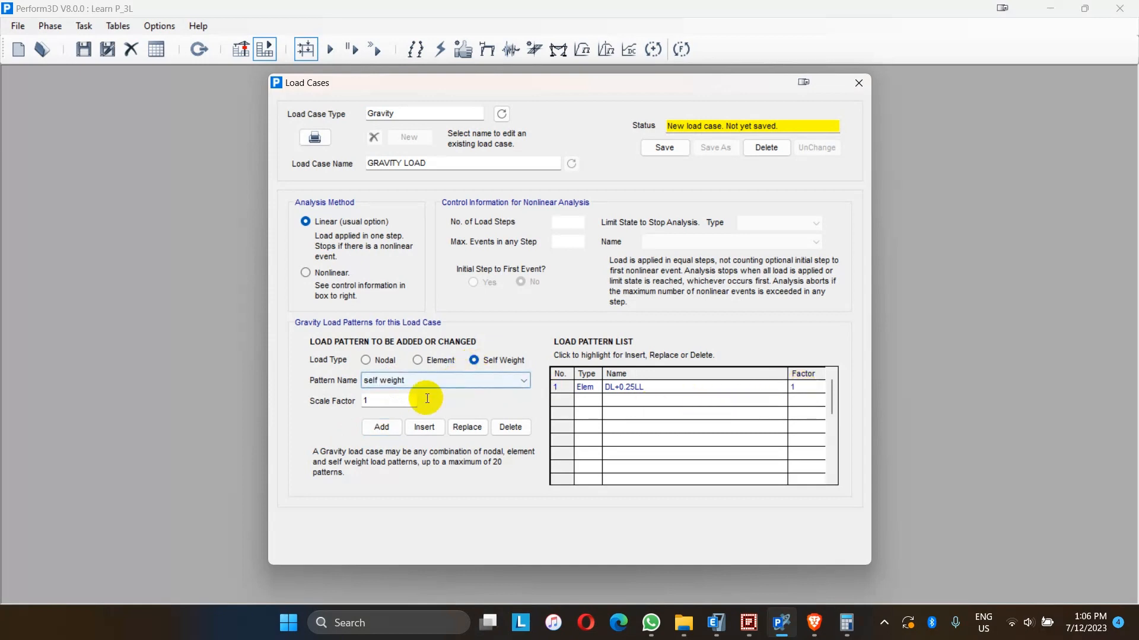
click(386, 431)
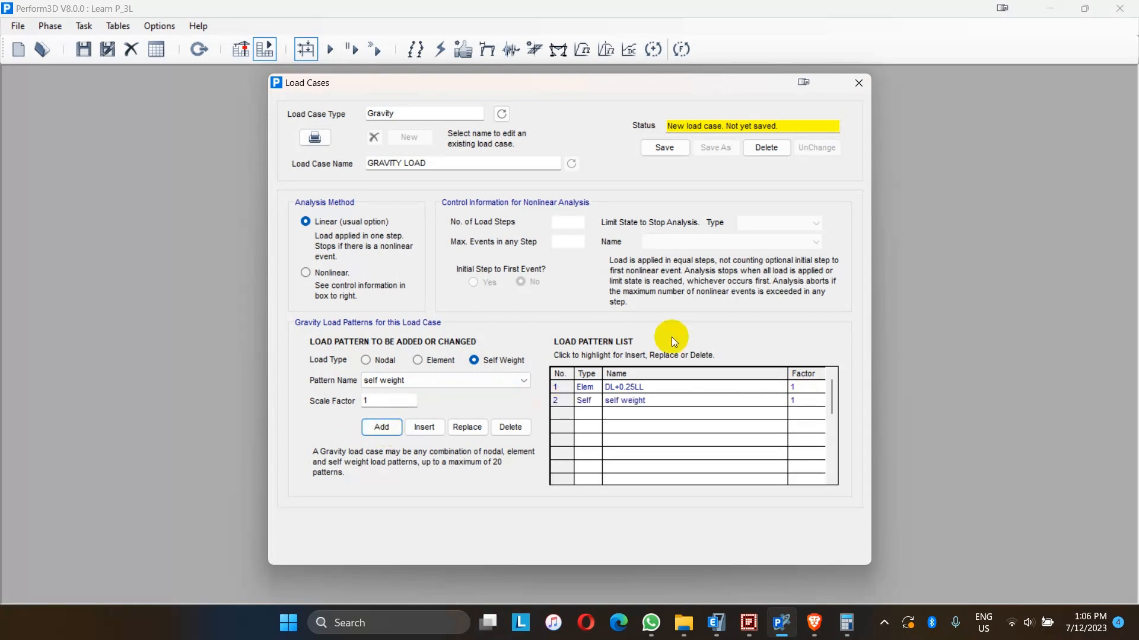
click(666, 148)
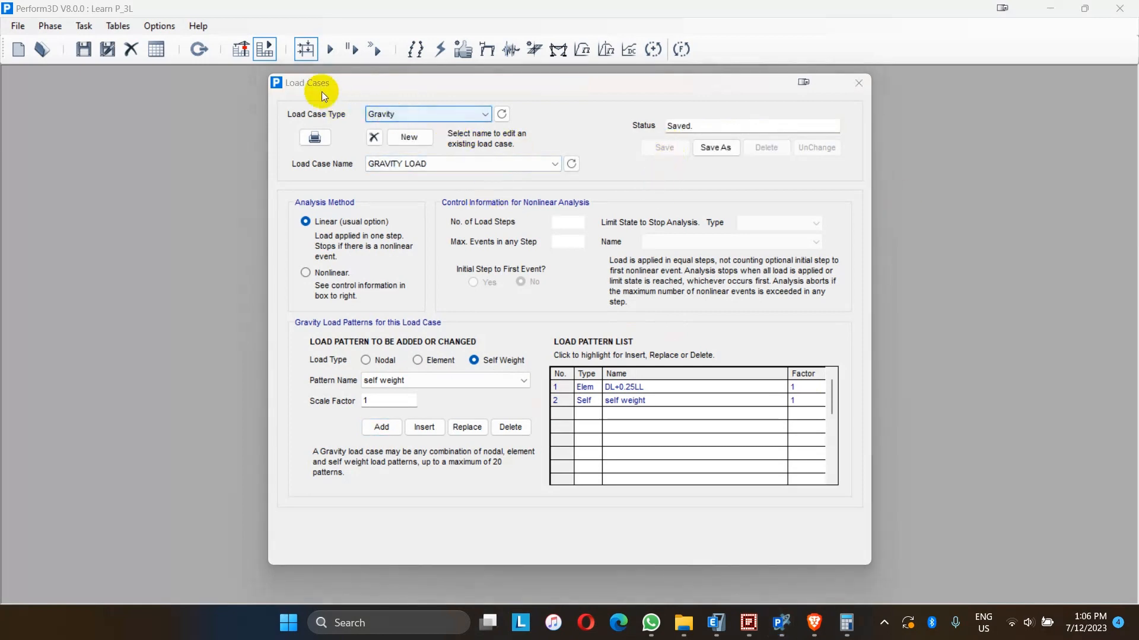
- Start a new analysis series named Modal Analys
click(330, 51)
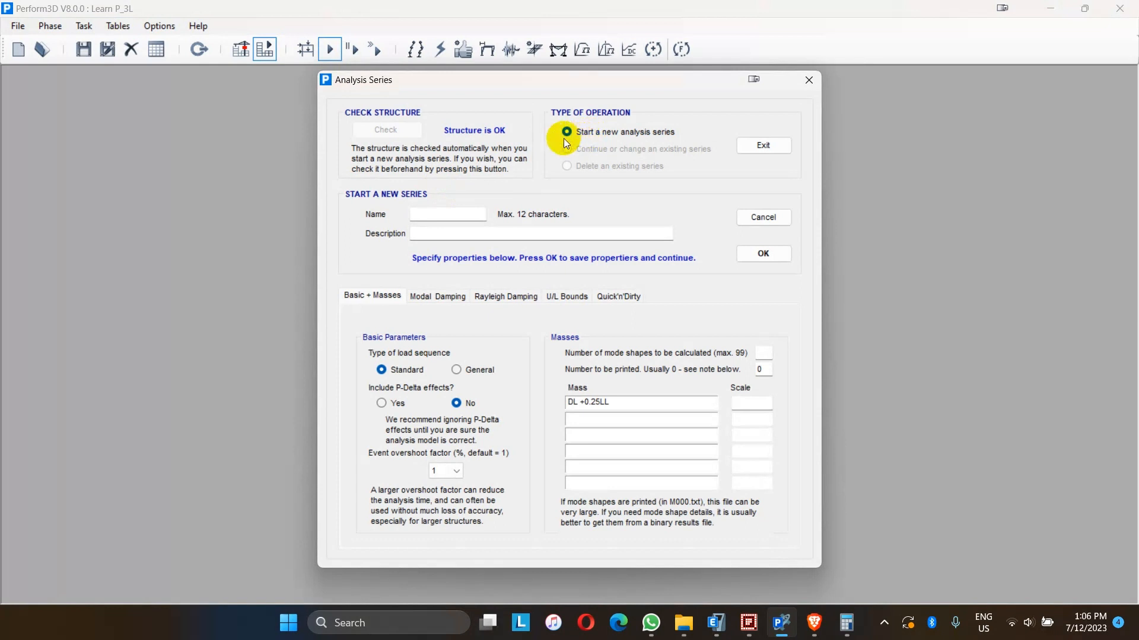
click(438, 213)
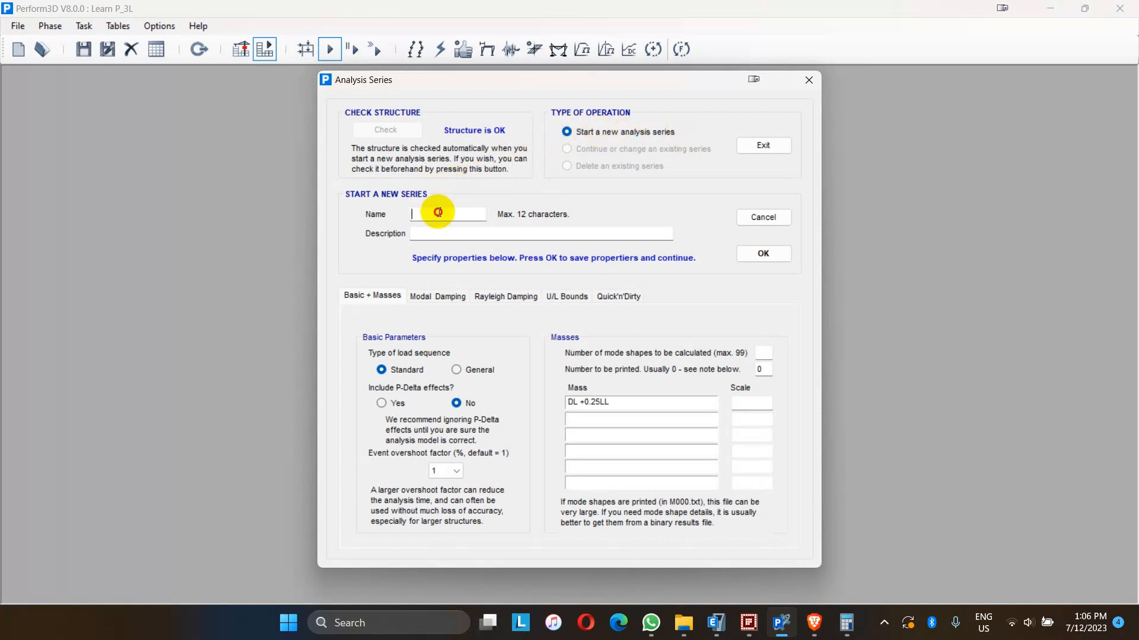
text(Modal Analys)
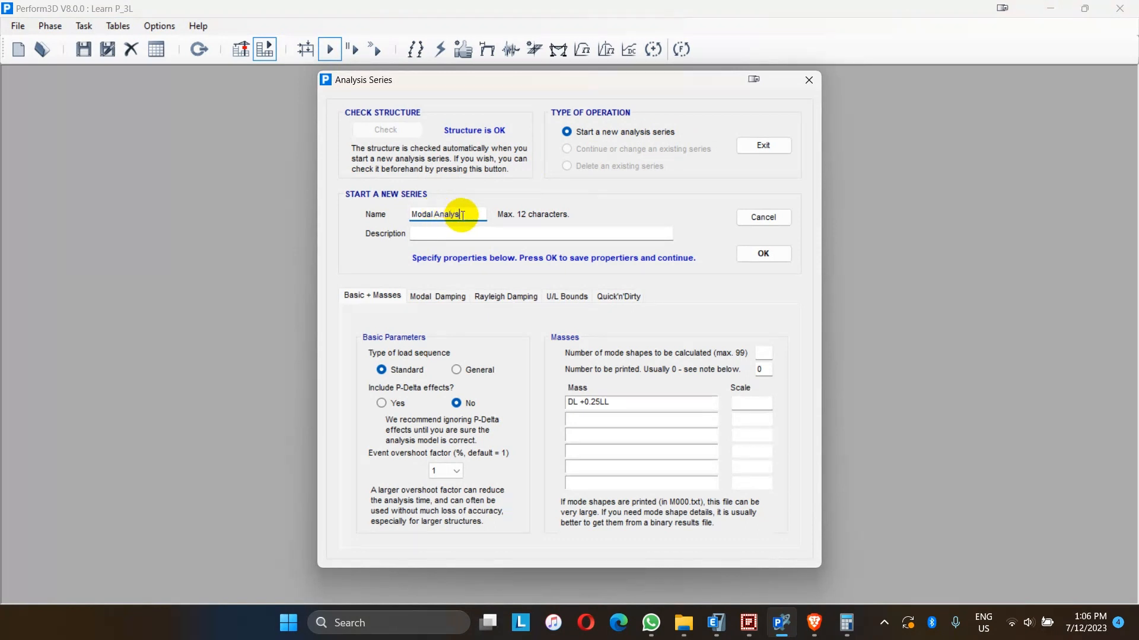
drag(467, 214, 418, 215)
- Enter the series description 'Modal Analysis in PErfrom 3D and its comparision to ETABS'
click(421, 233)
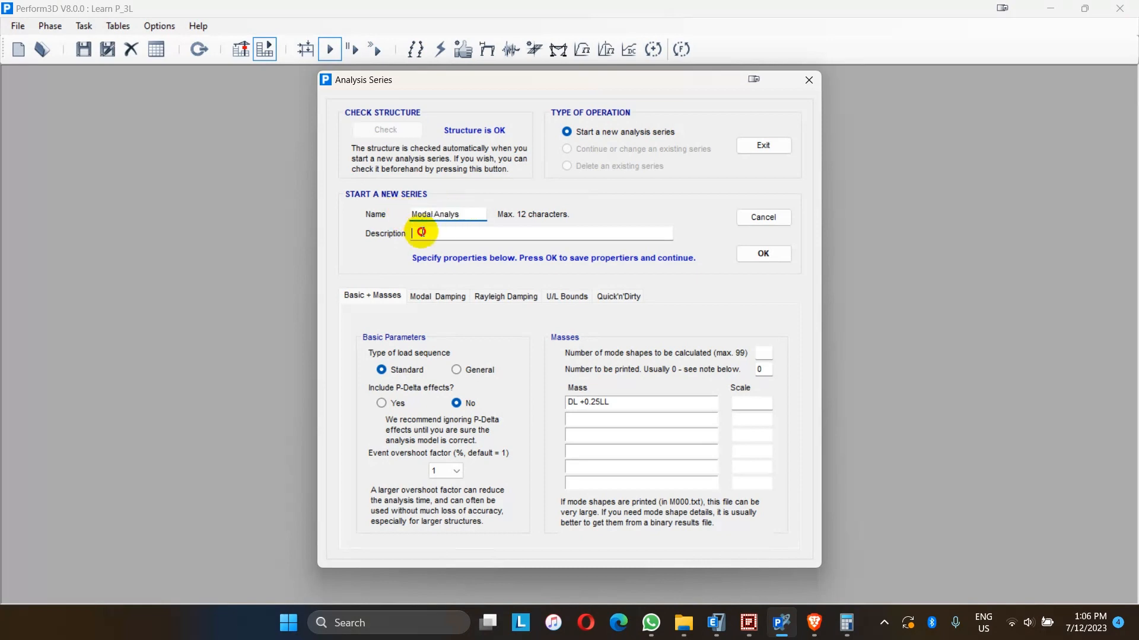
text(Modal Ana)
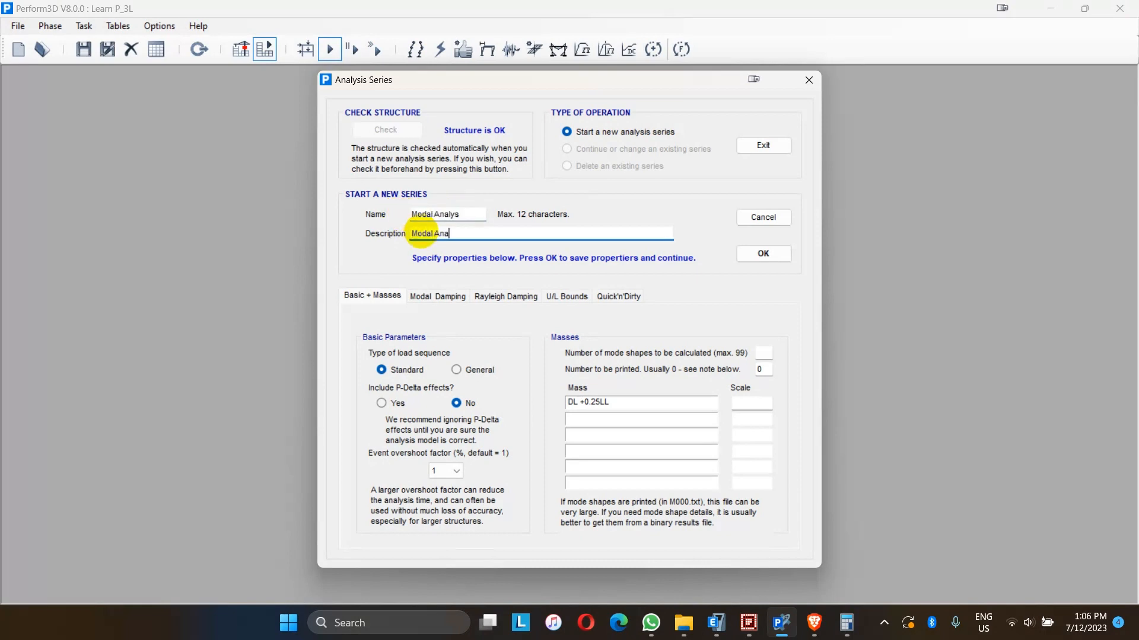
text(lysis in PErfrom 3D and its comparisi)
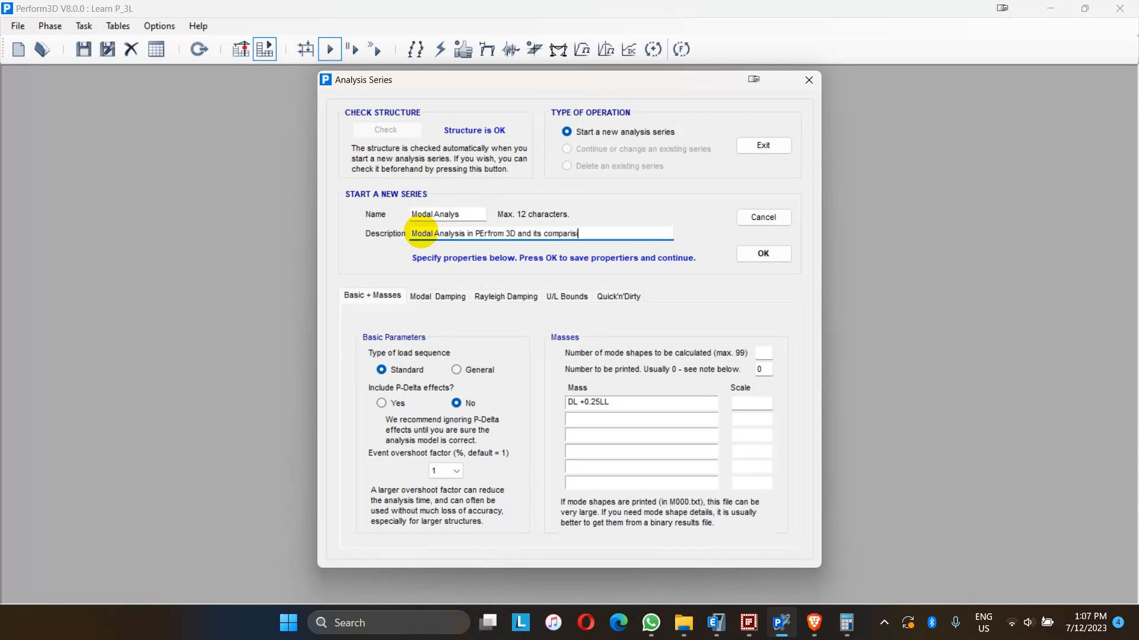
text(on to ETABS re)
key(BackSpace)
key(BackSpace)
key(BackSpace)
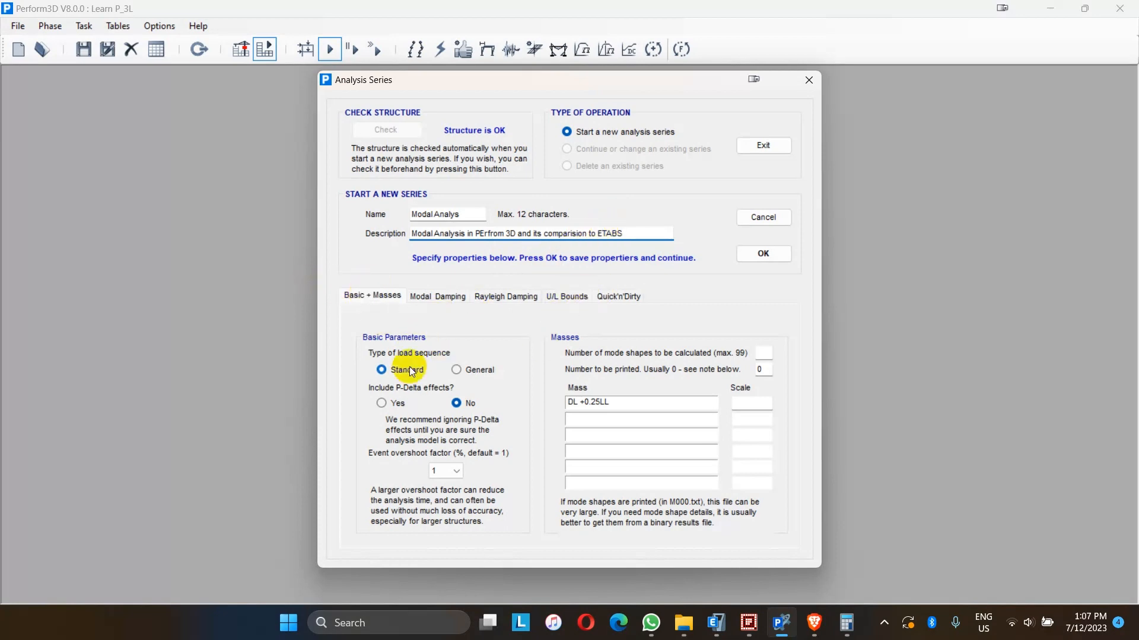
- Set the load sequence type to General and leave P-Delta effects excluded
click(457, 368)
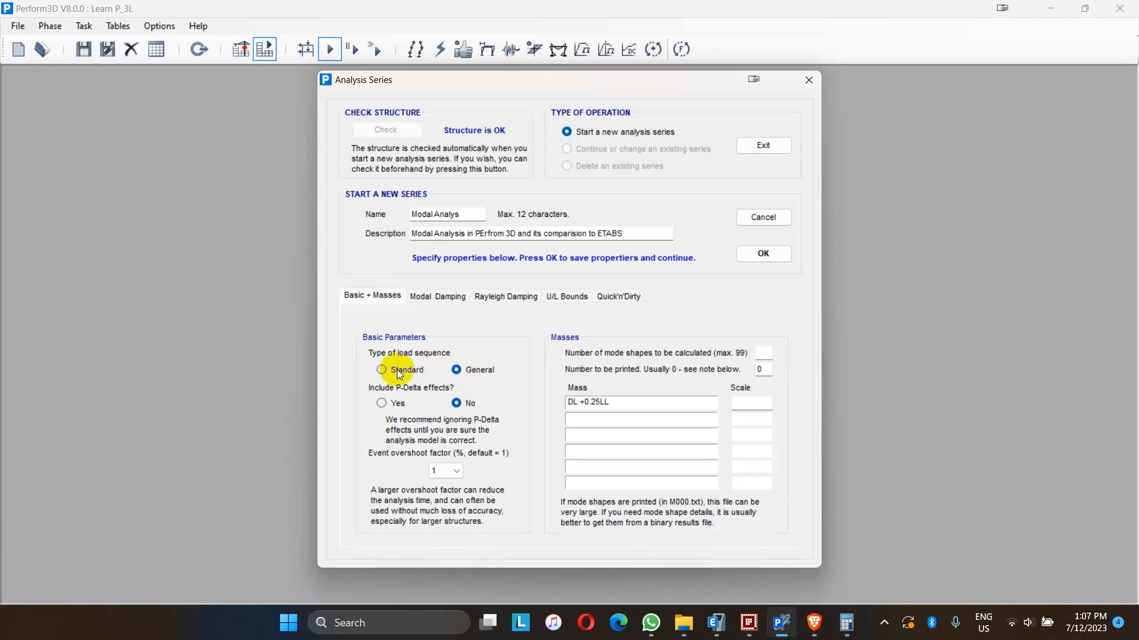
click(391, 405)
click(457, 405)
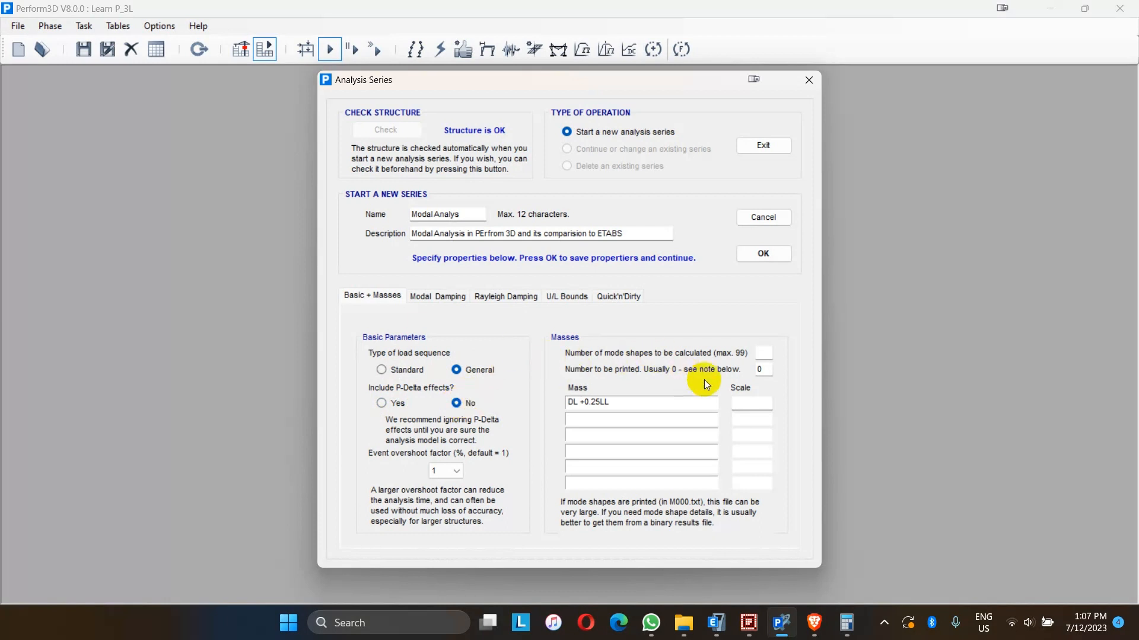
- Request 12 mode shapes with the DL +0.25LL mass scaled by 1 and confirm the series settings
click(766, 356)
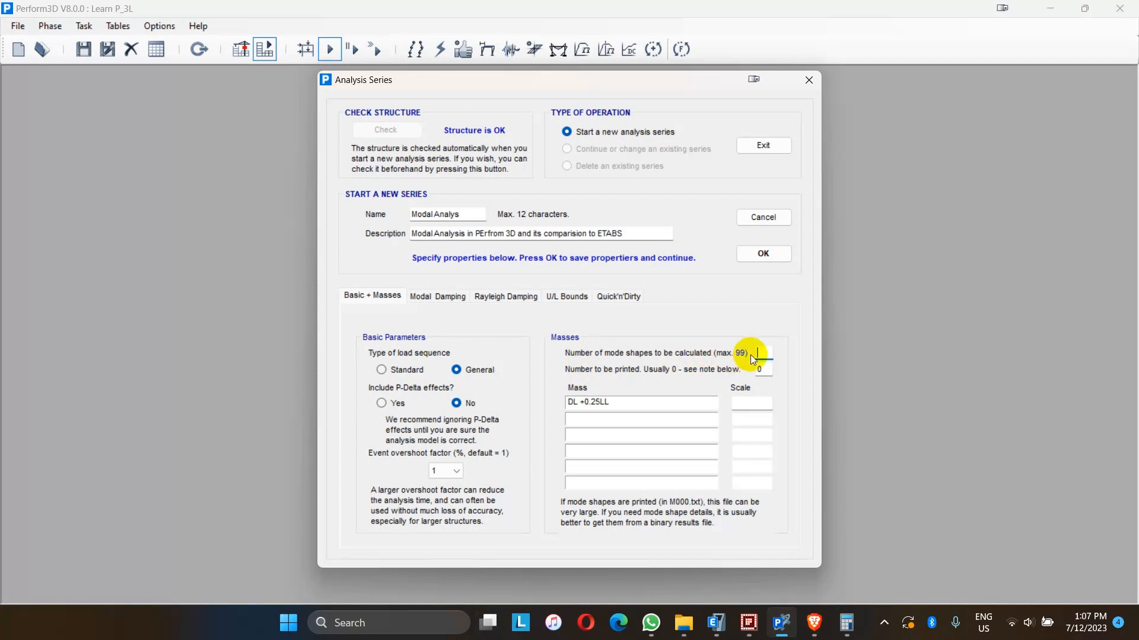
text(12)
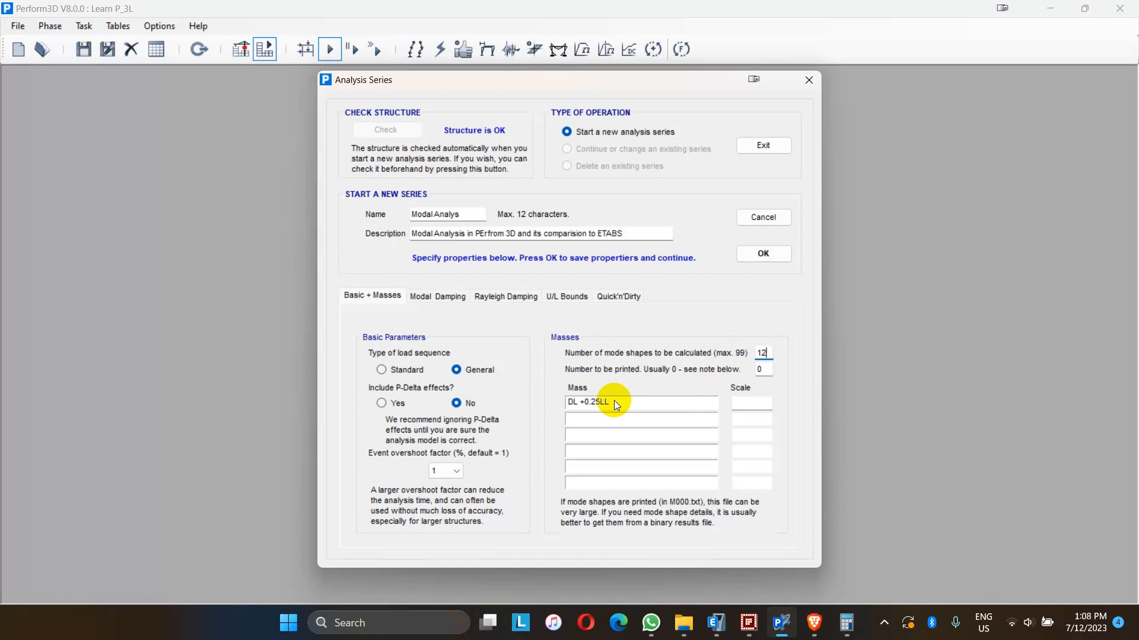
click(750, 404)
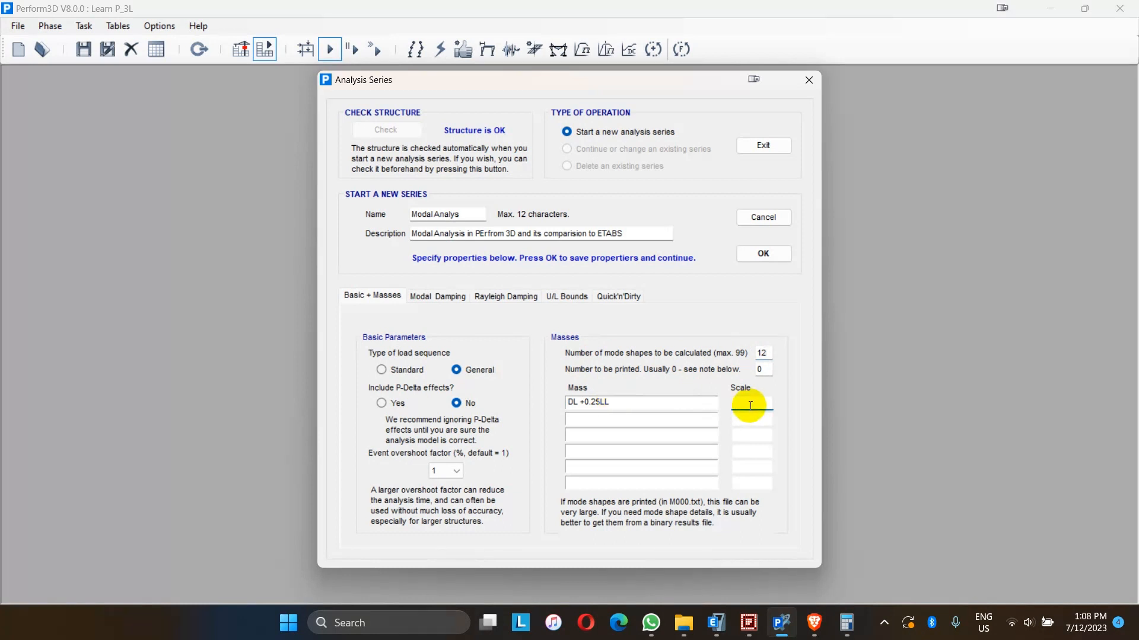
text(1)
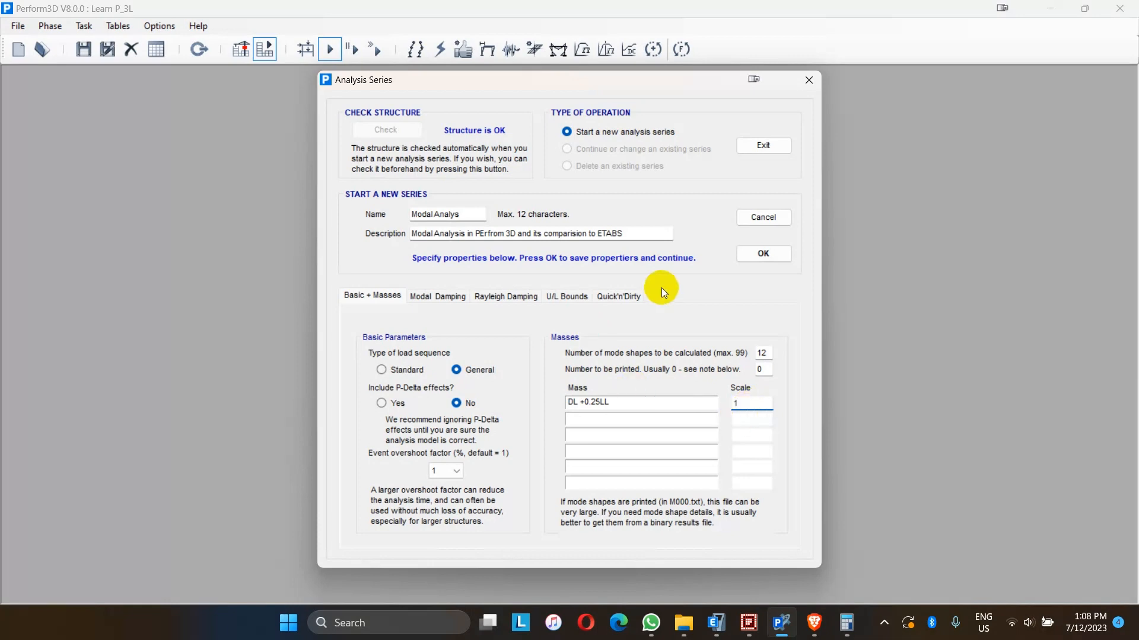
click(752, 256)
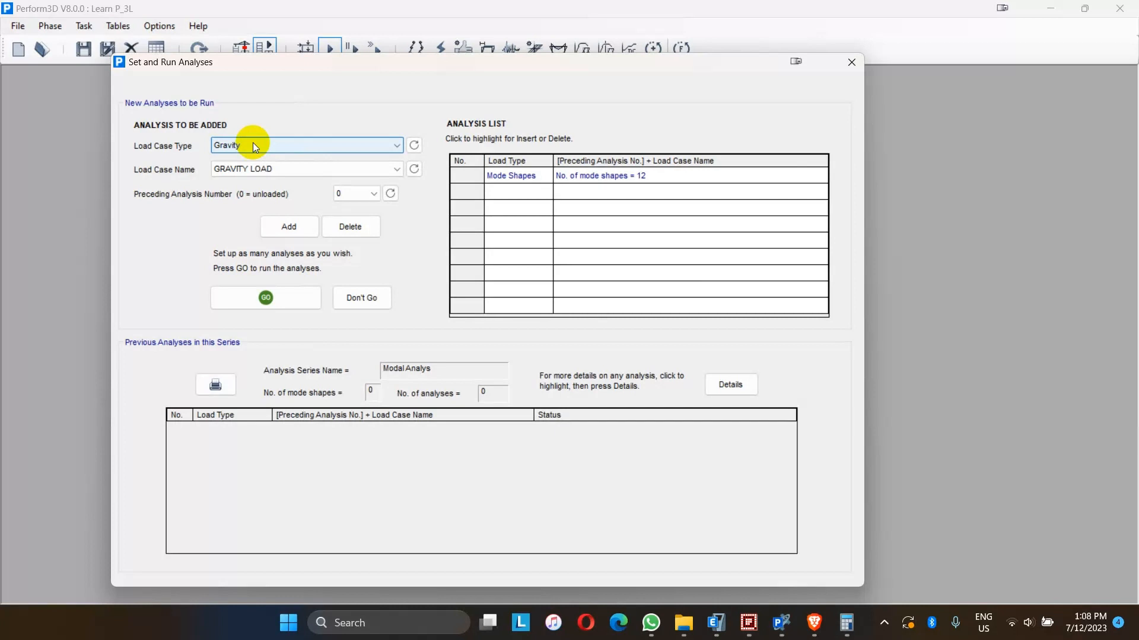
- Add and run the GRAVITY LOAD gravity analysis, then open the modal analysis results
click(289, 228)
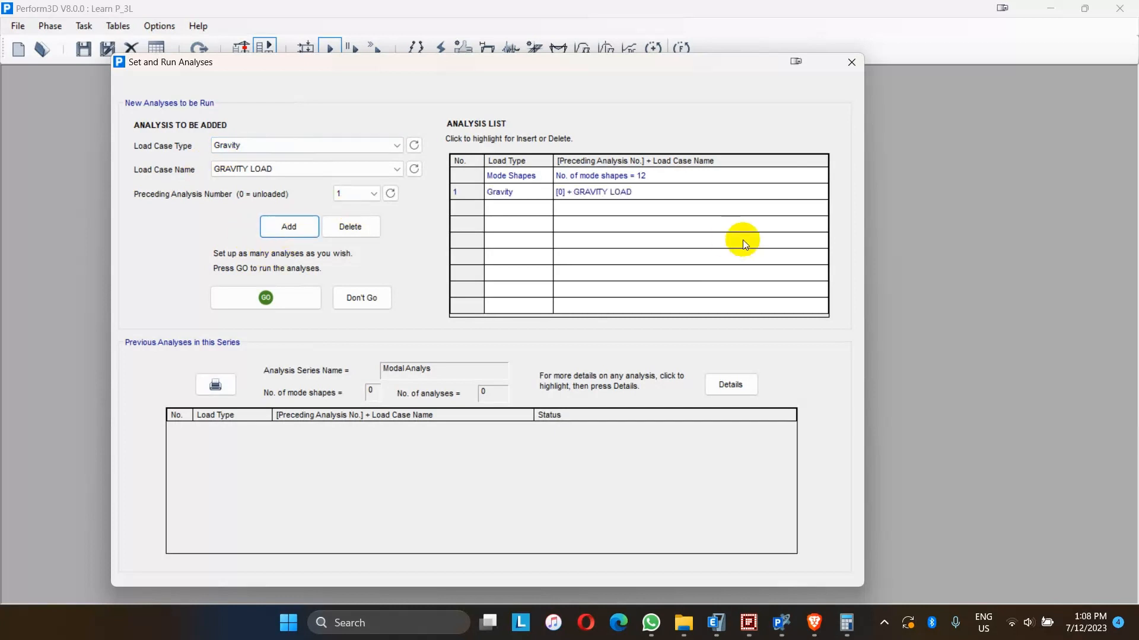
click(263, 300)
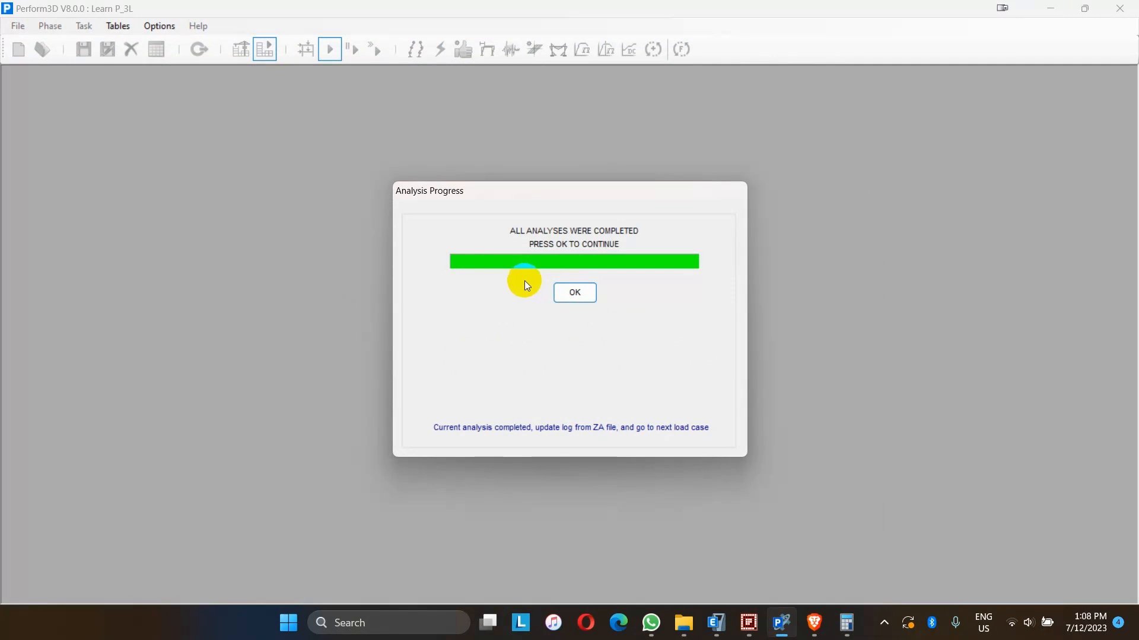
click(576, 295)
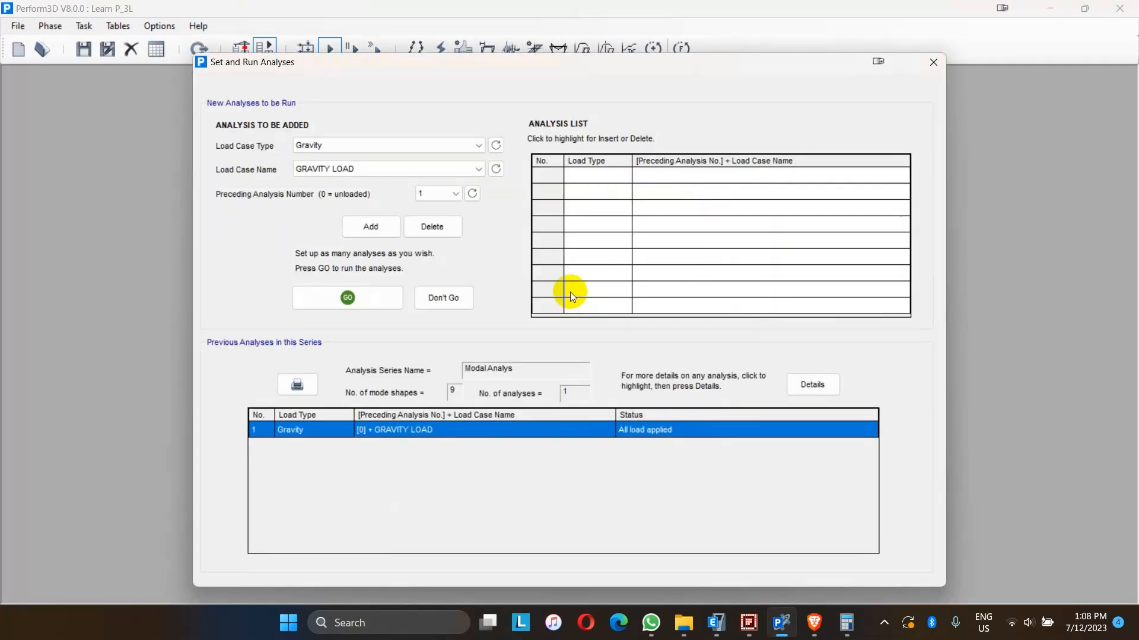
click(928, 63)
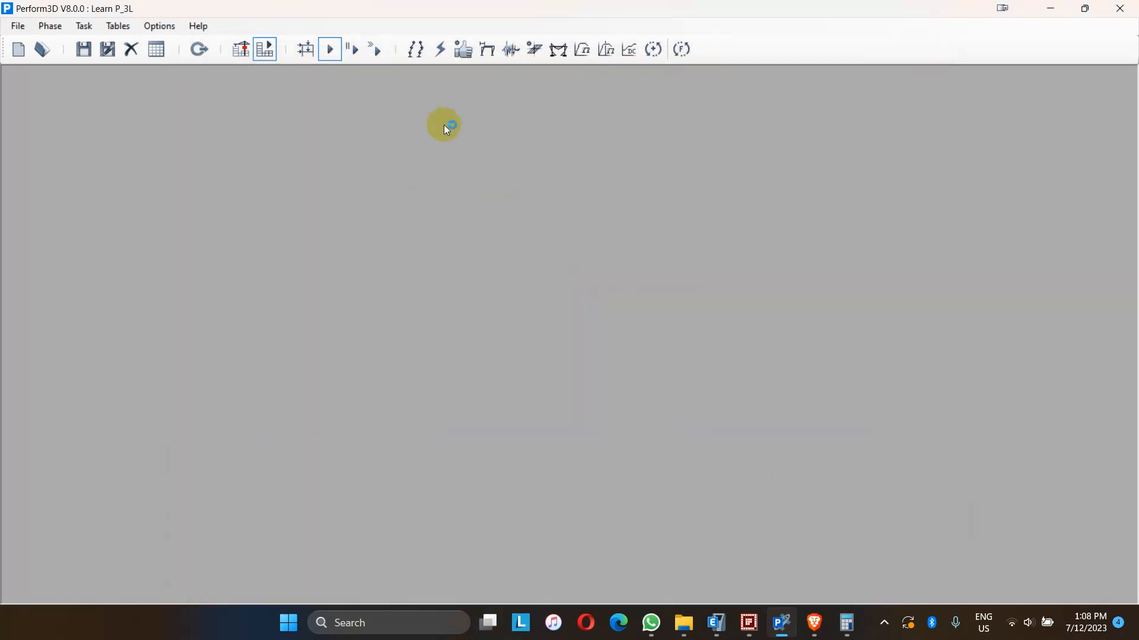
click(410, 52)
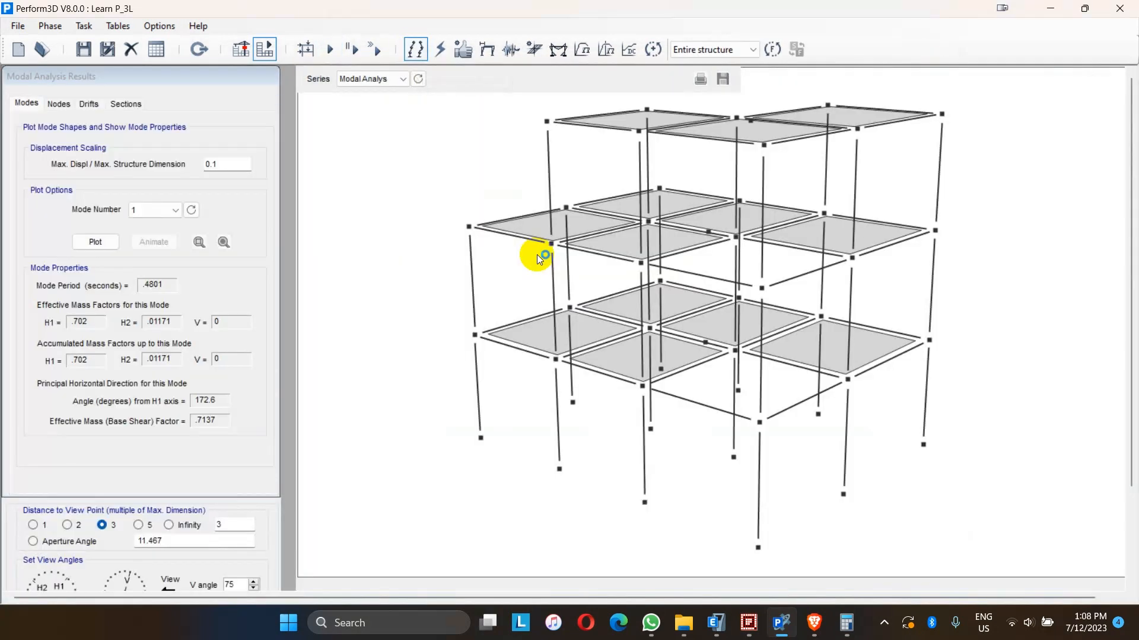
- Browse the Modes, Drifts and Sections tabs of the modal analysis results, returning to Modes
click(54, 106)
click(89, 104)
click(135, 104)
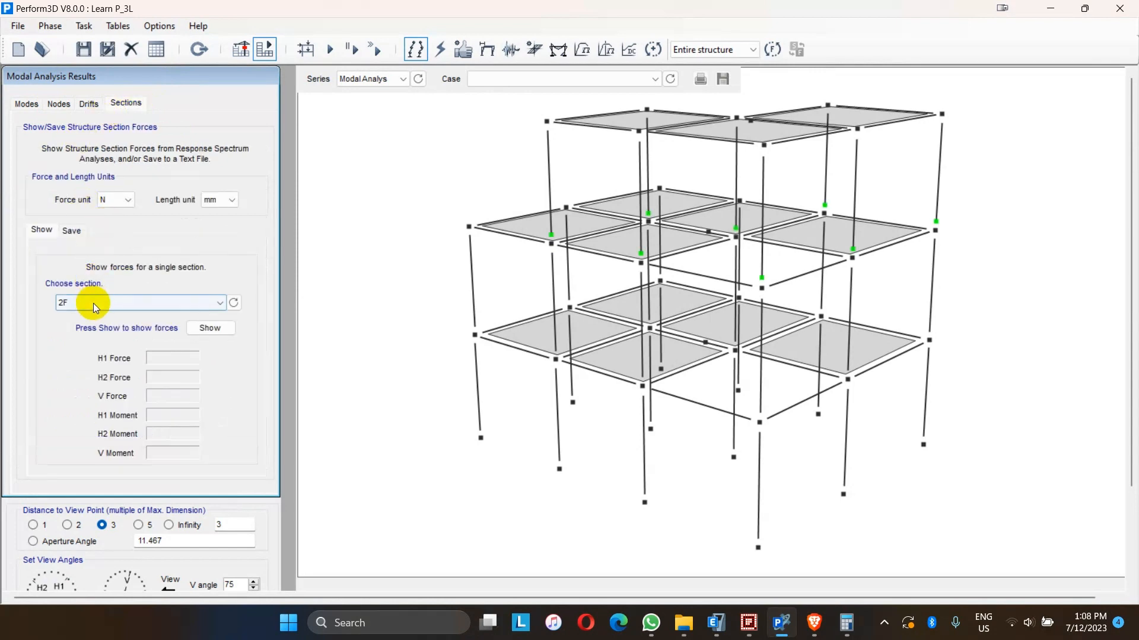
scroll(94, 302, down, 2)
click(19, 105)
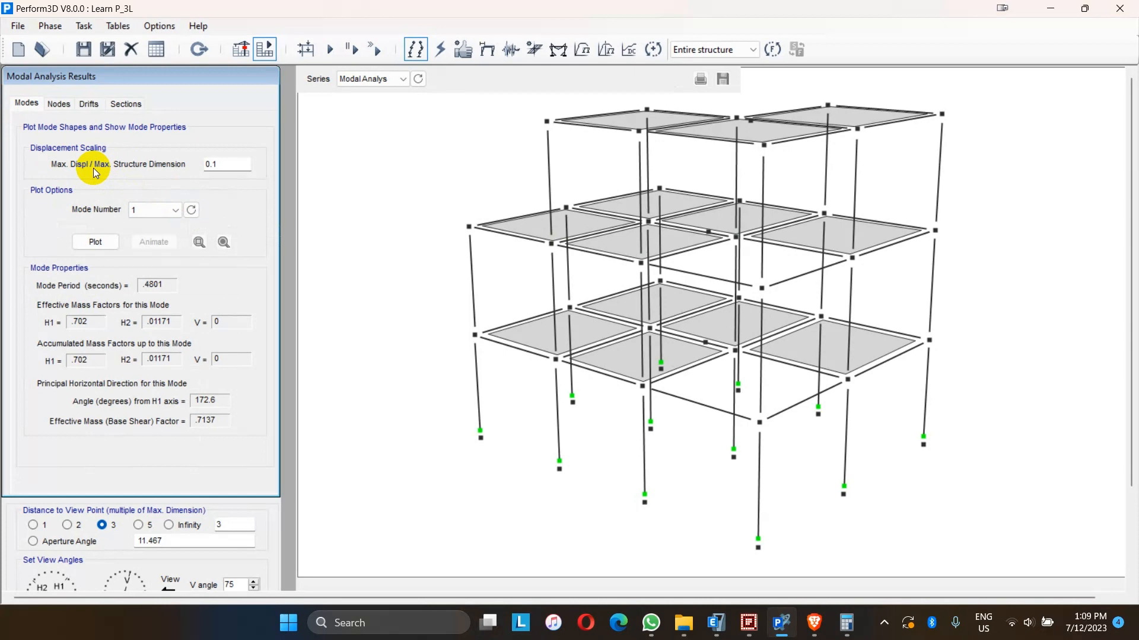
- Step through several mode numbers to review each mode's period and mass factors, ending at mode 1
click(225, 167)
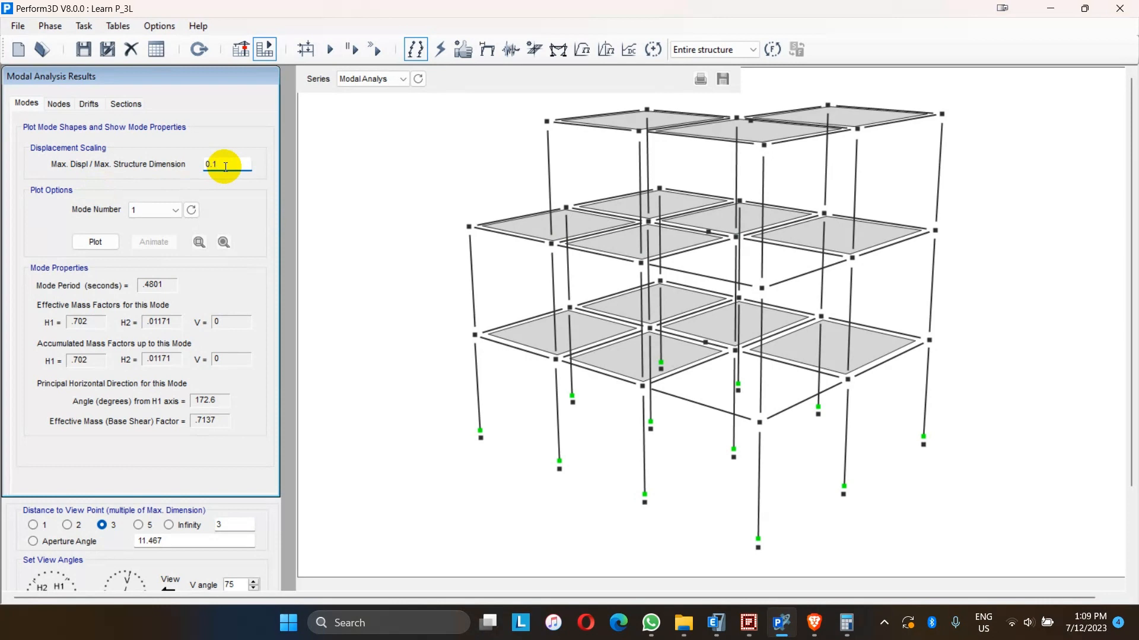
click(164, 211)
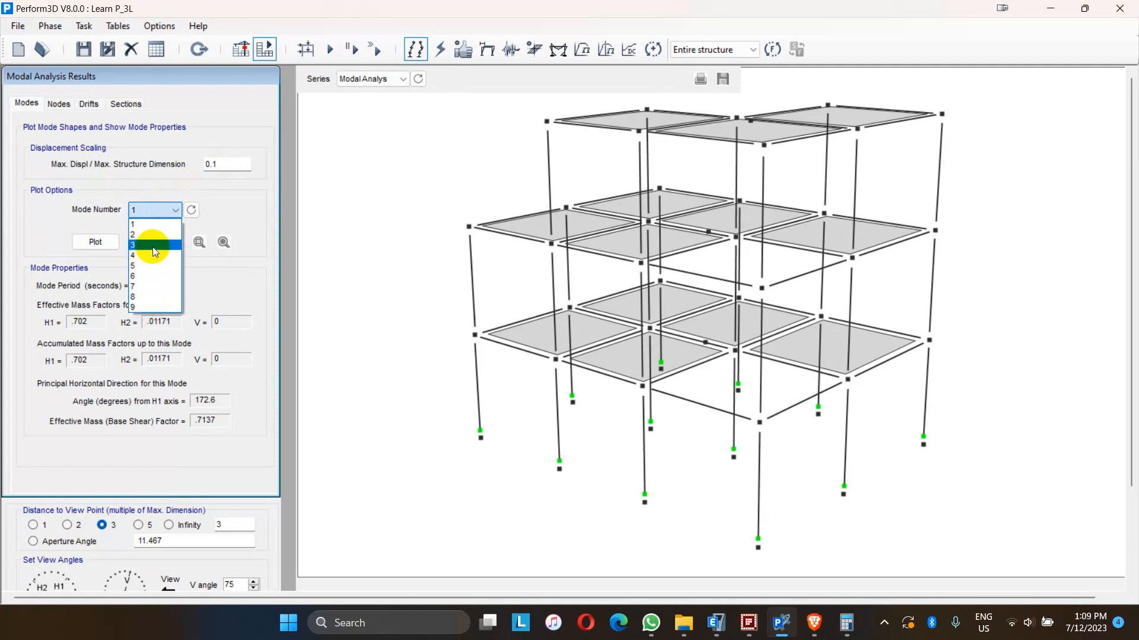
click(153, 225)
click(158, 211)
click(140, 307)
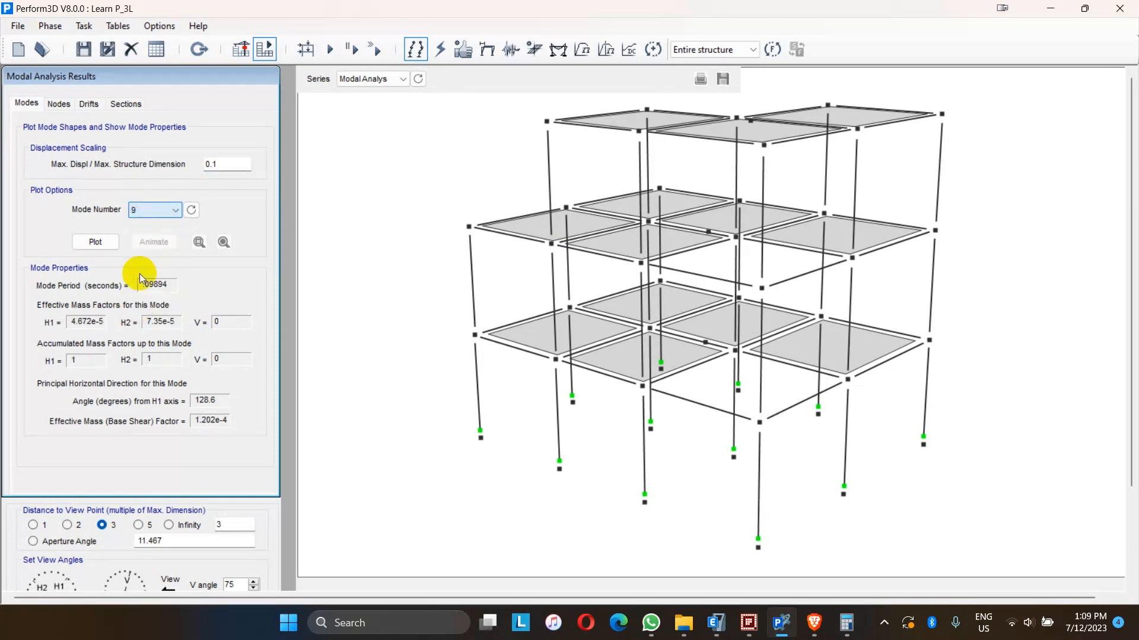
click(154, 209)
click(153, 224)
click(153, 211)
click(147, 233)
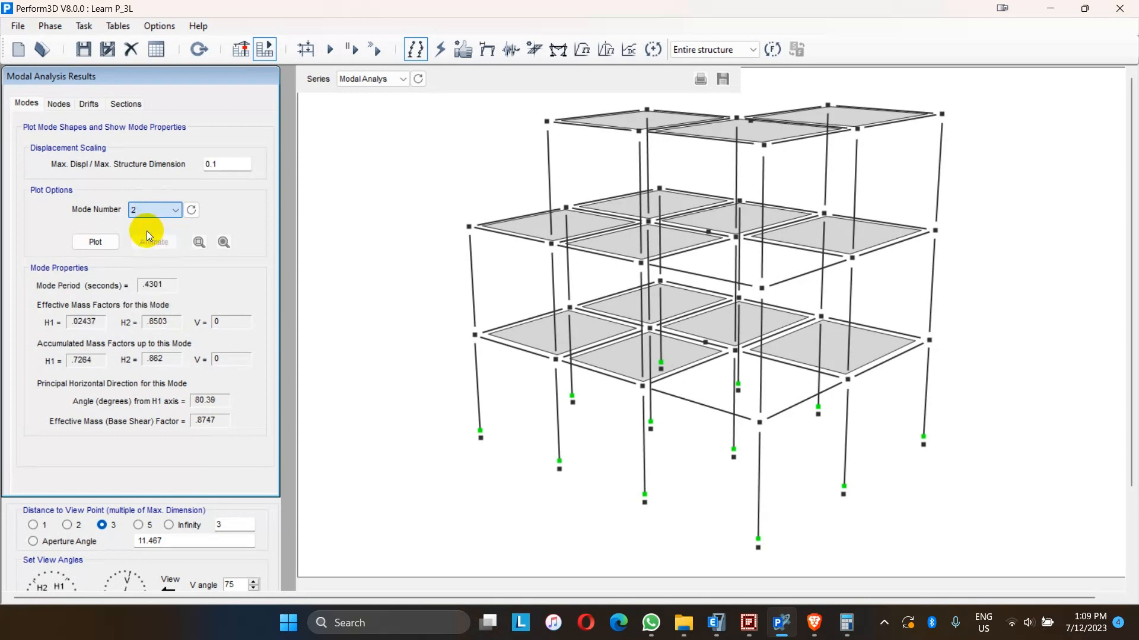
click(158, 211)
click(153, 224)
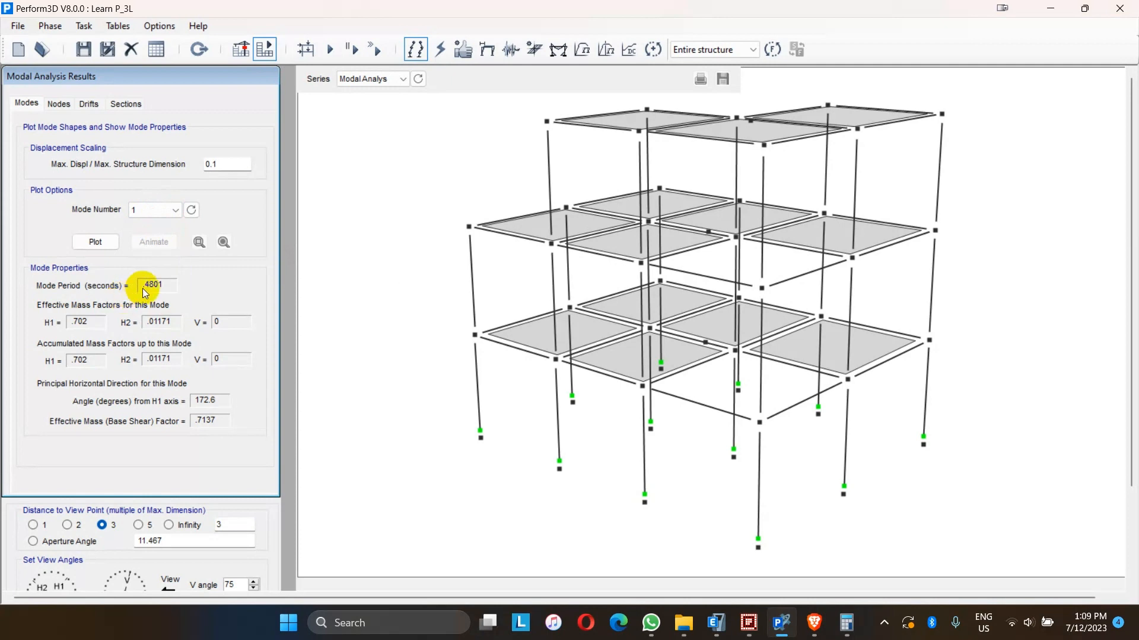
- Plot mode 1's shape, animate it, and stop the animation
click(83, 244)
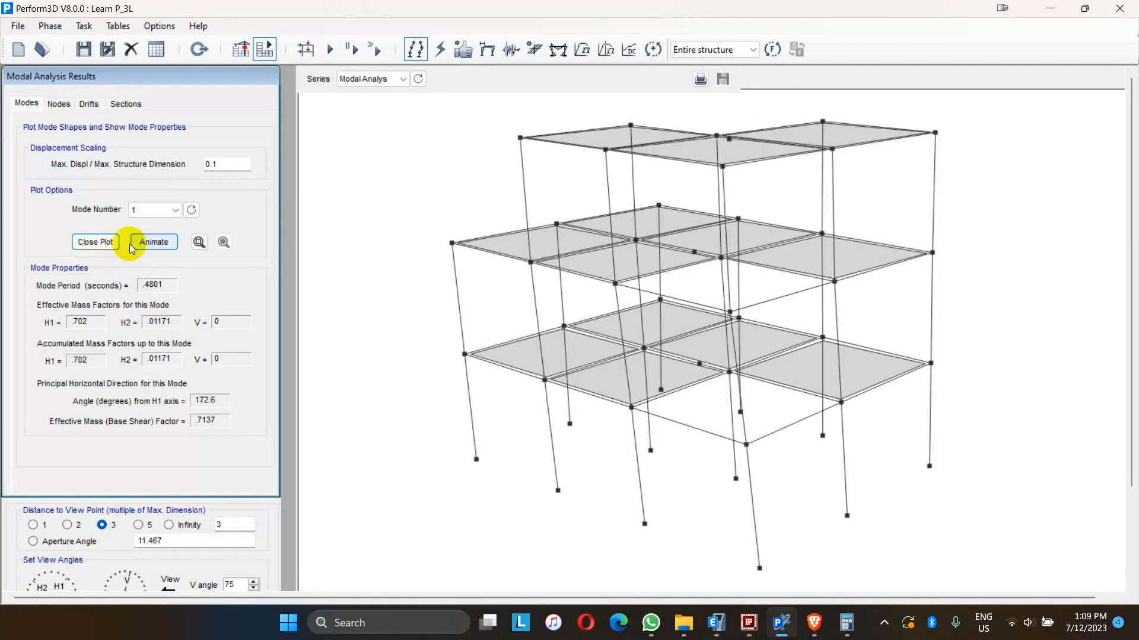
click(153, 242)
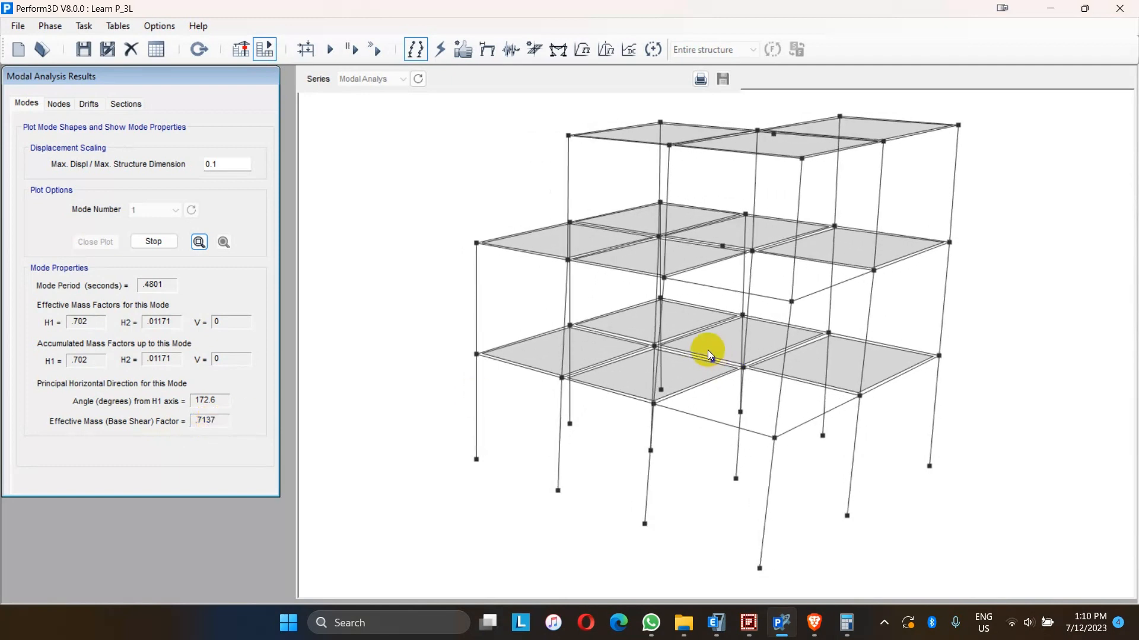
click(567, 412)
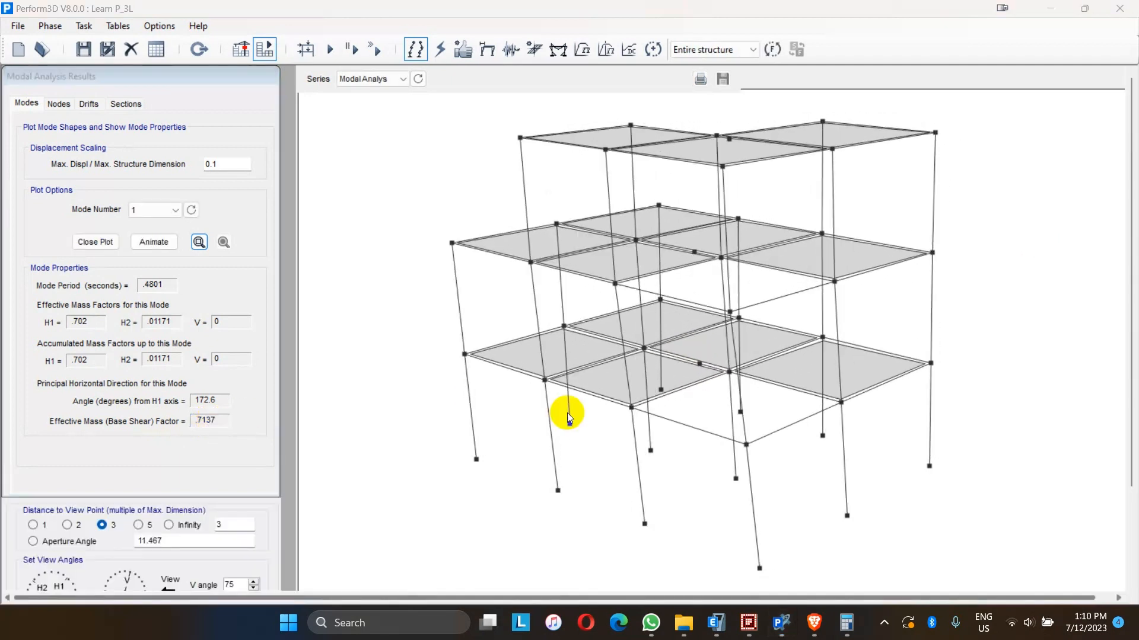
- Switch to ETABS, zoom into the 3-D model, and run its analysis
click(716, 622)
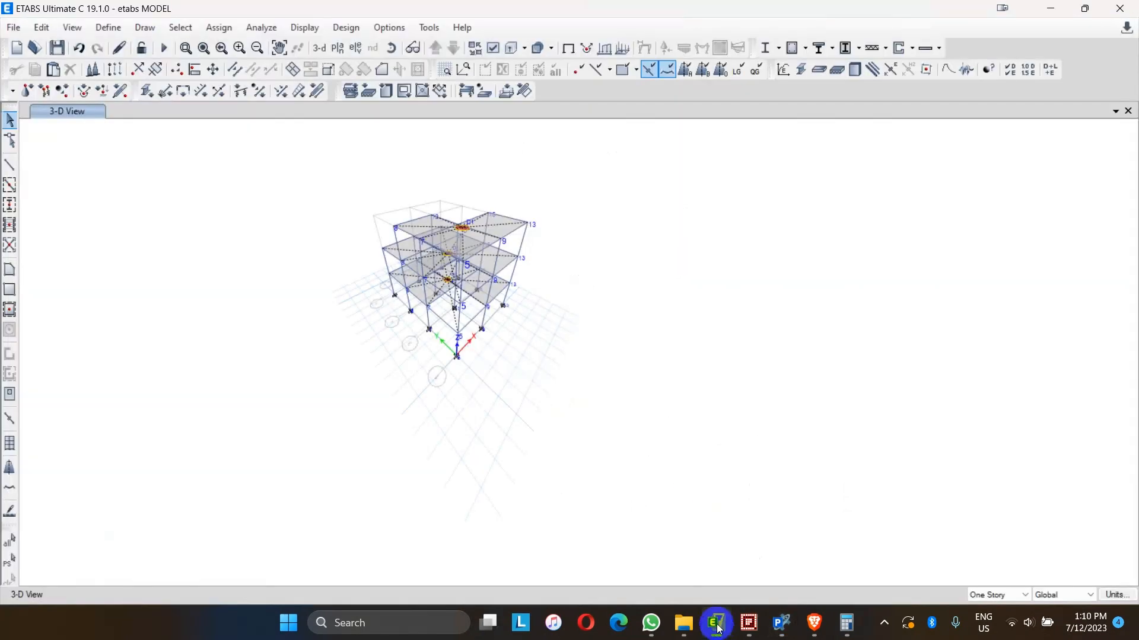
scroll(428, 240, up, 5)
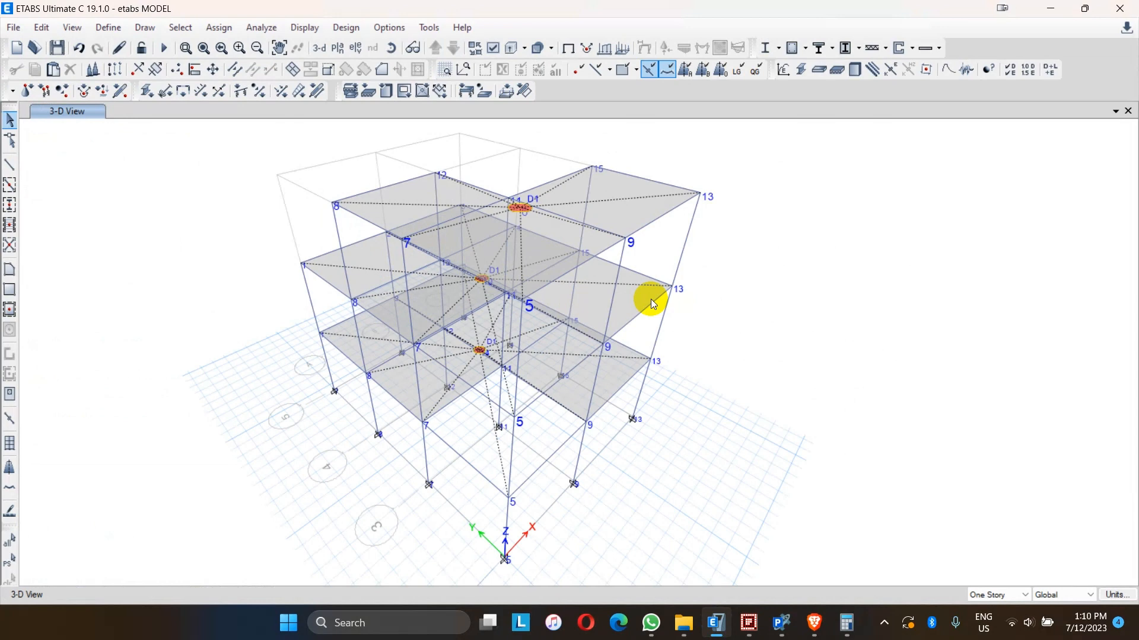
click(163, 47)
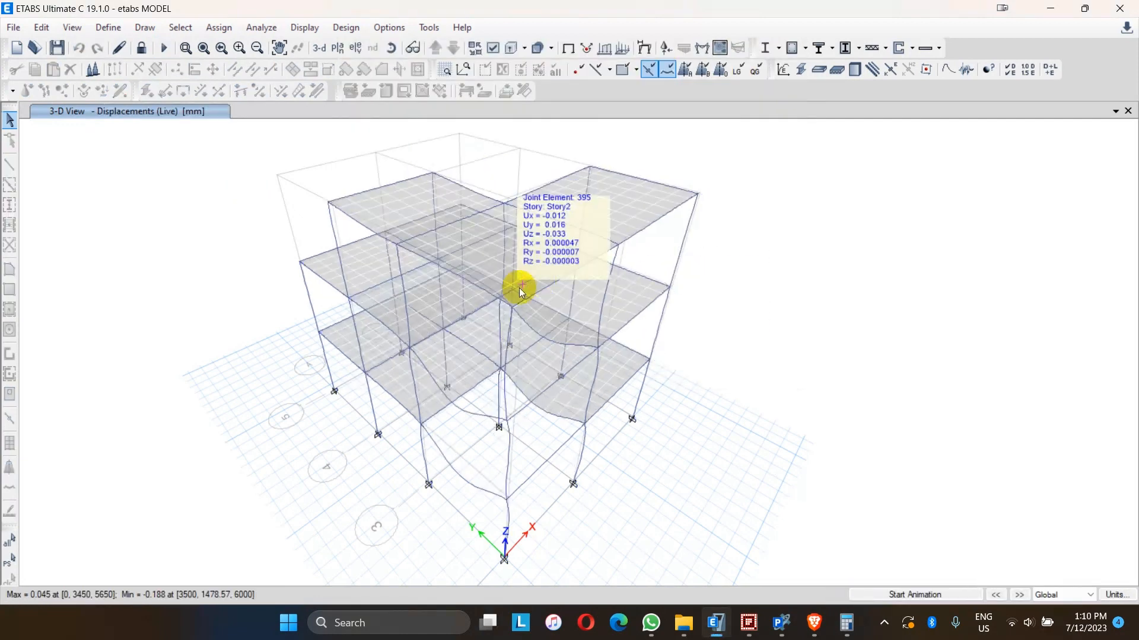
- Display analysis tables with Mass Data deselected and Base Reactions plus Modal Participating Mass Ratios chosen
click(272, 31)
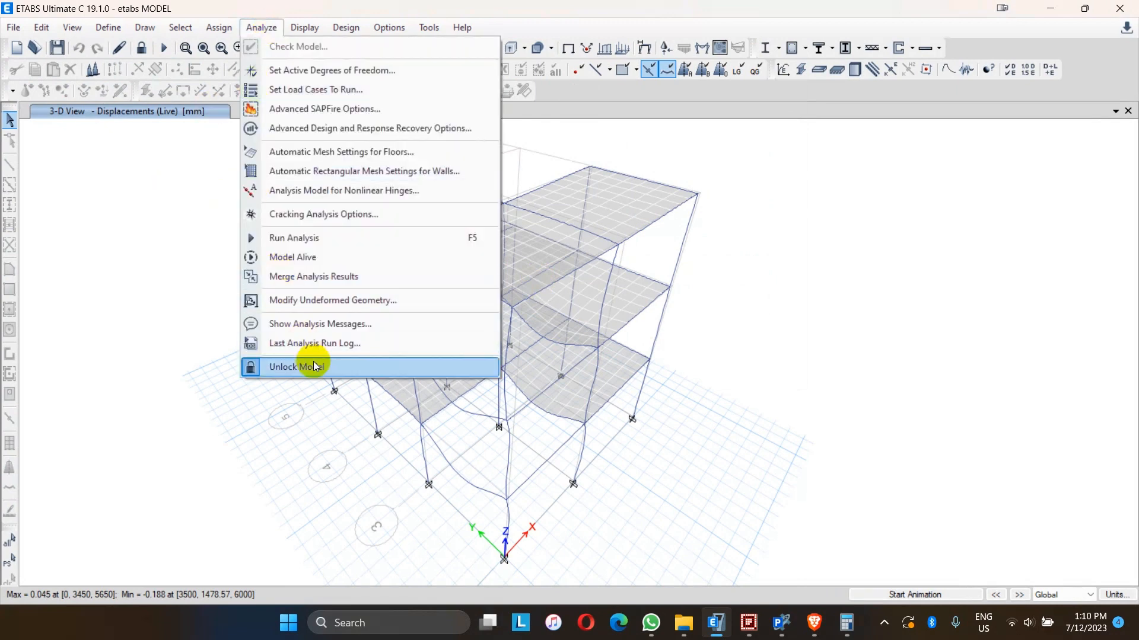
click(303, 27)
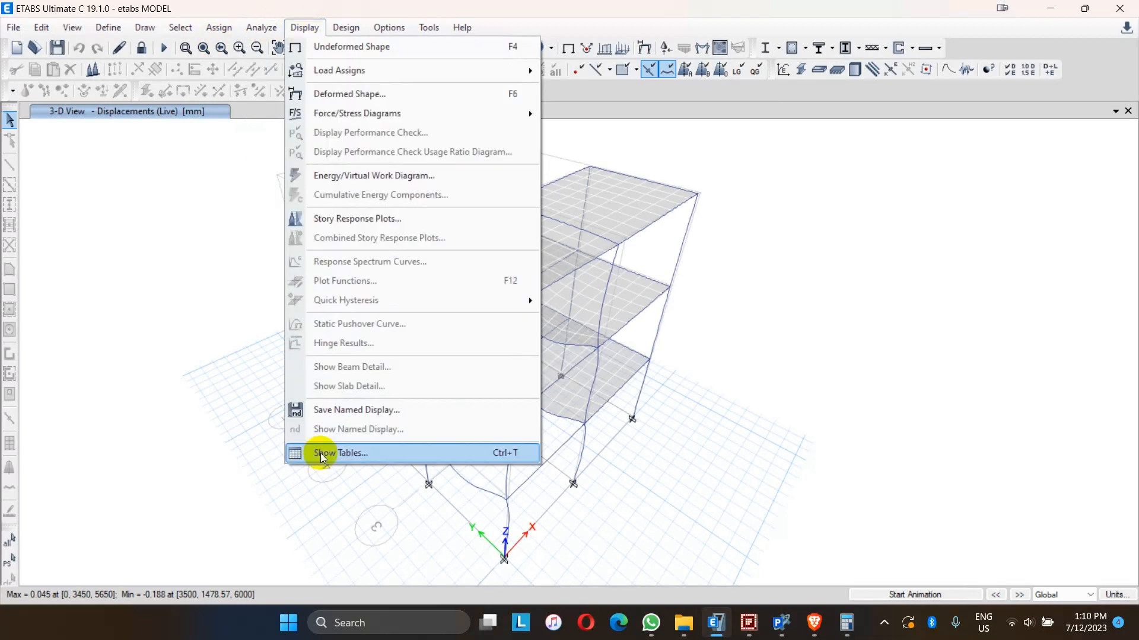
click(320, 454)
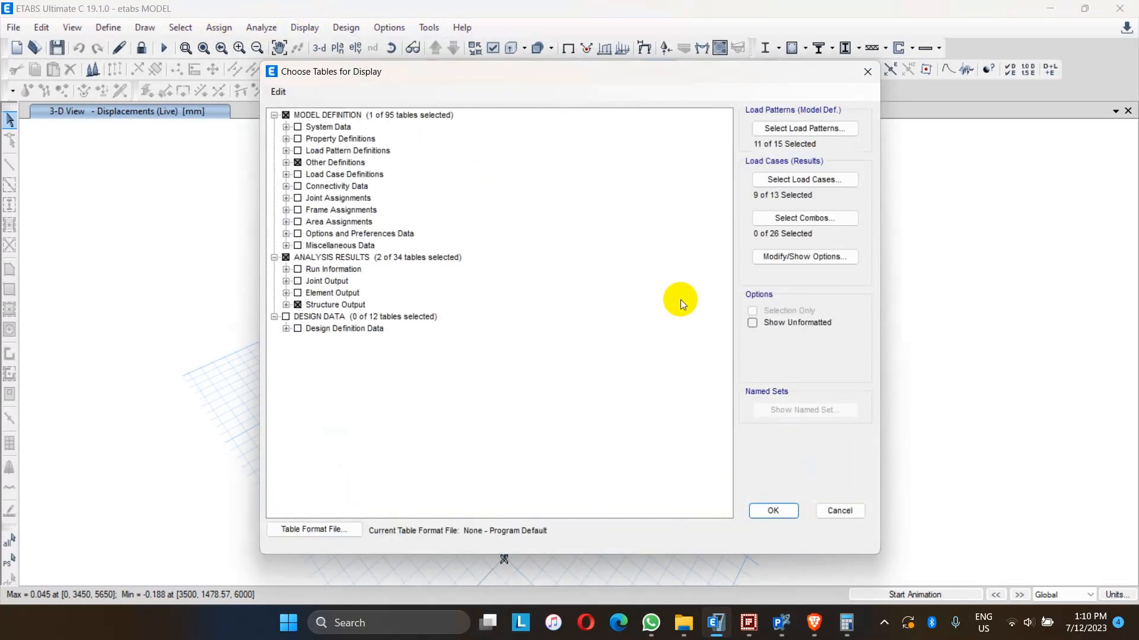
click(286, 162)
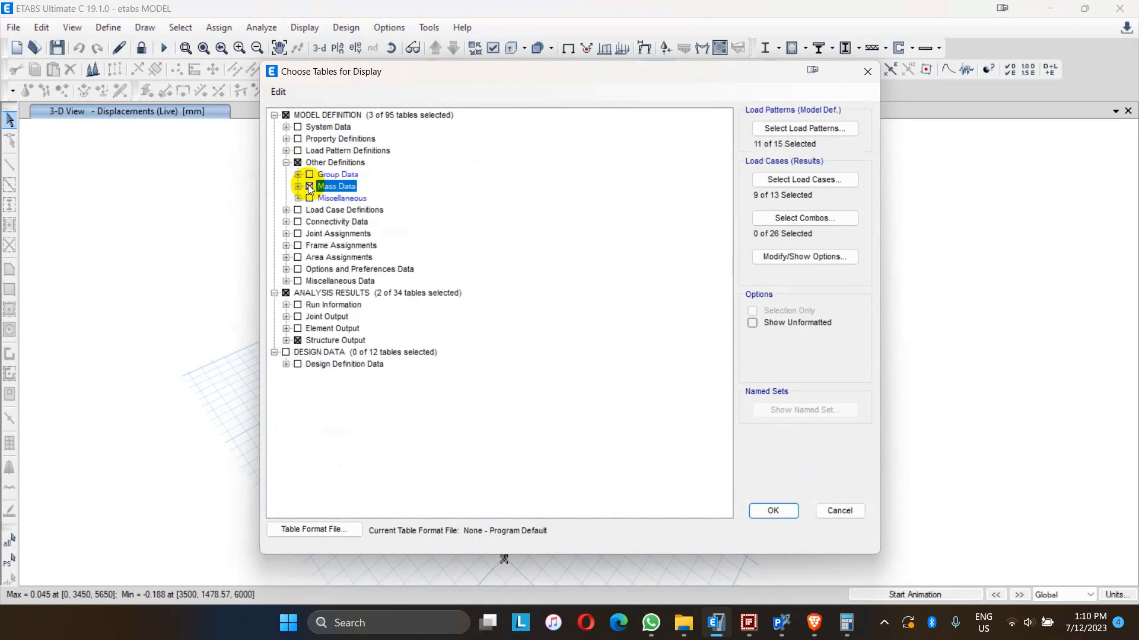
click(310, 186)
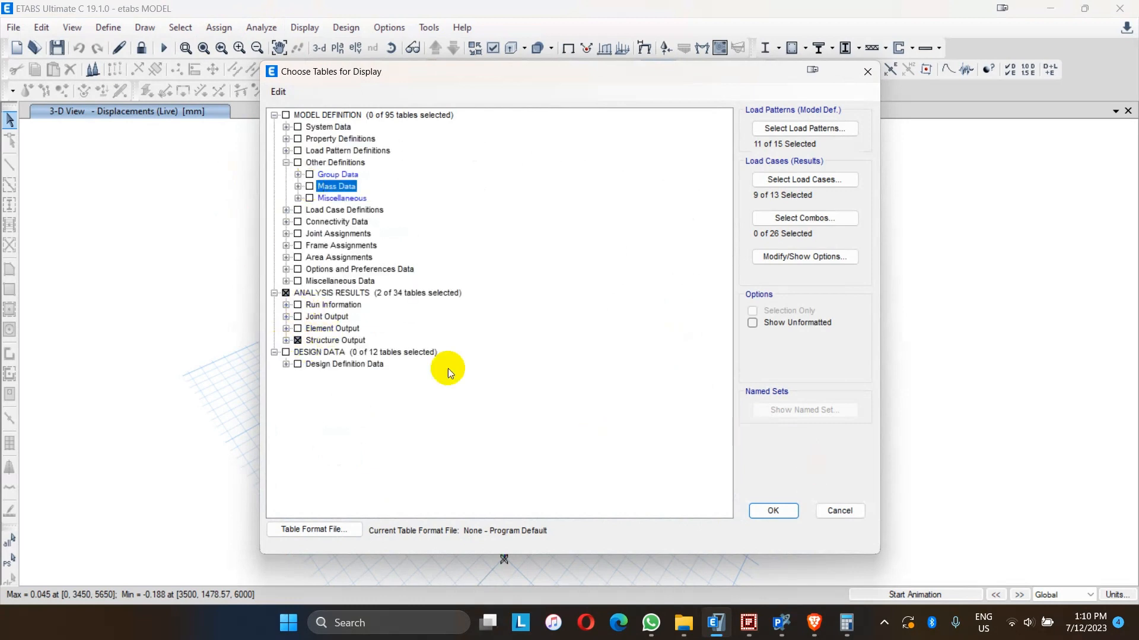
click(285, 341)
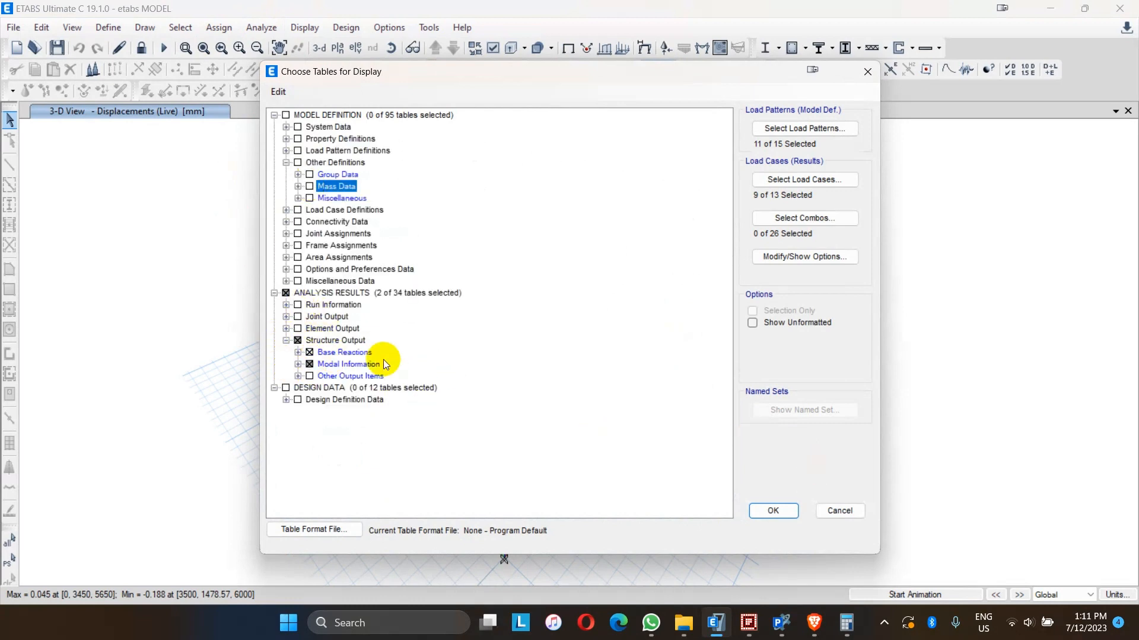
click(298, 364)
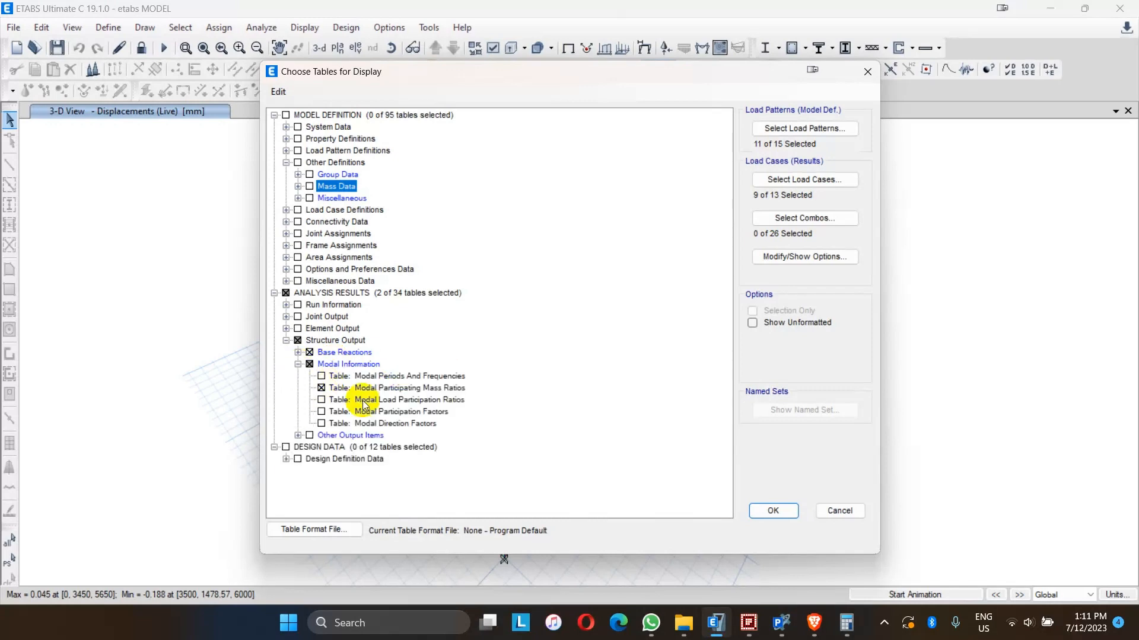
click(767, 510)
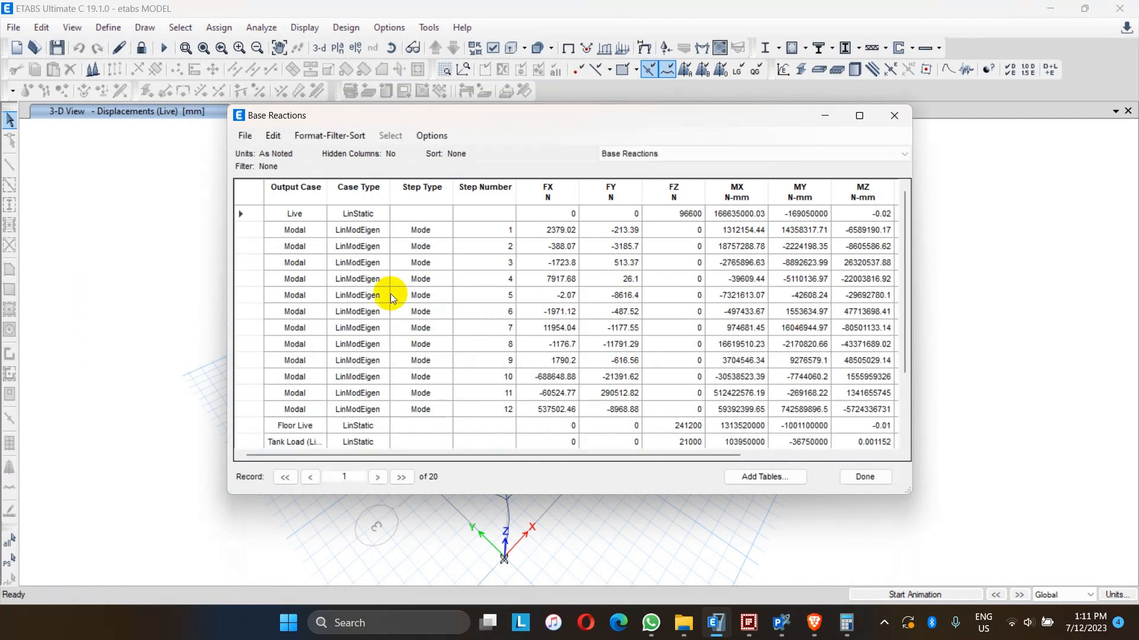
- Show the Modal Participating Mass Ratios table beside the Perform3D mode results and scroll to its period columns
click(627, 157)
click(608, 173)
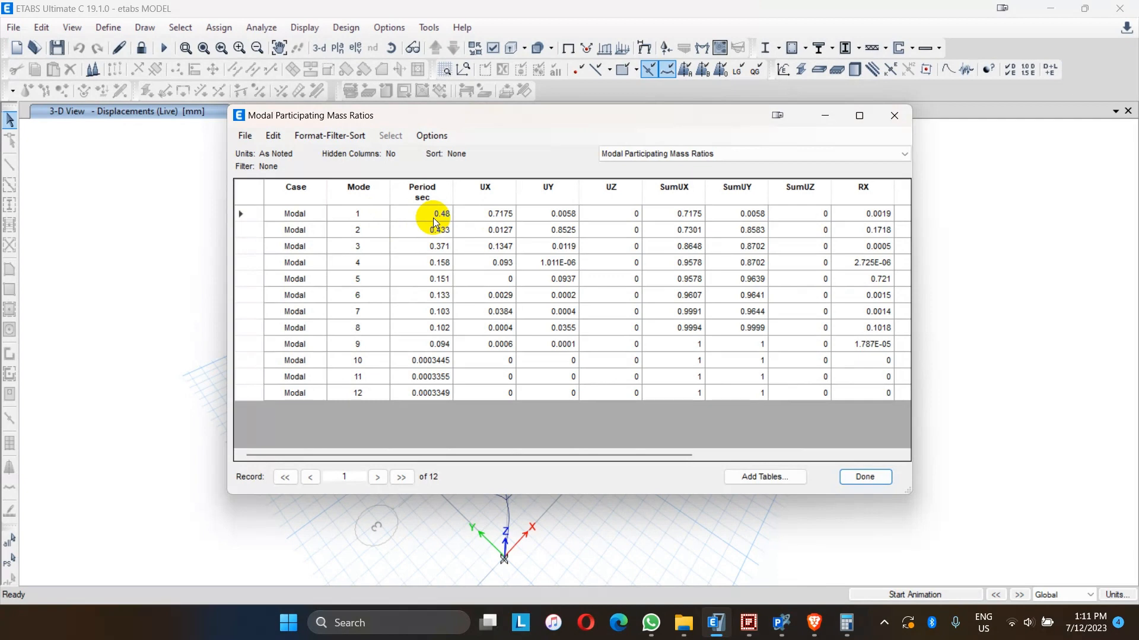
click(781, 622)
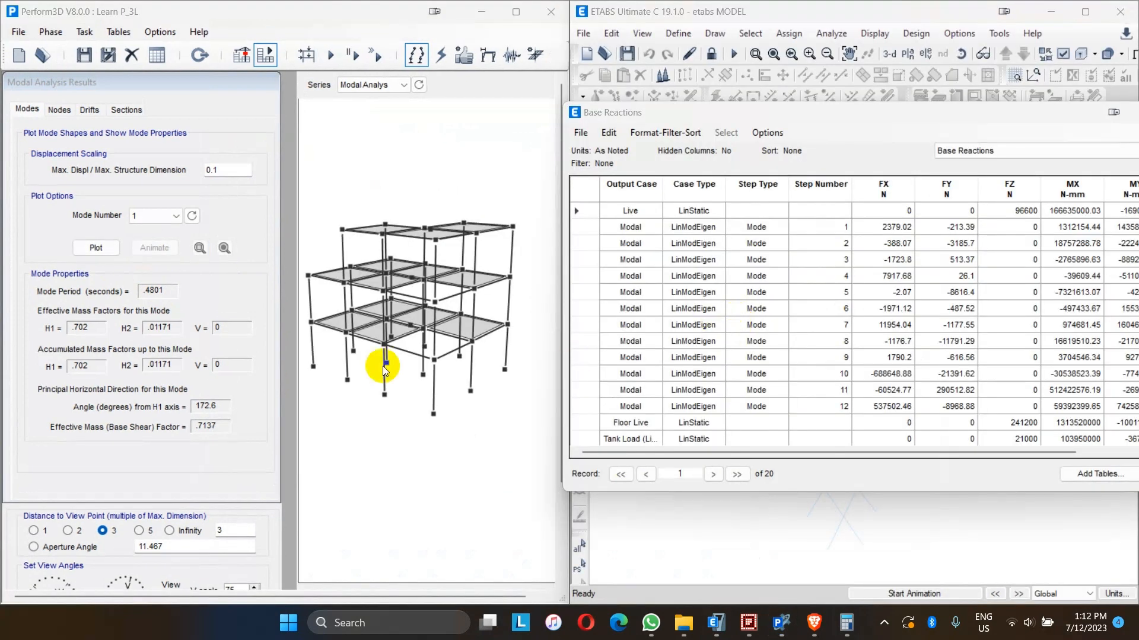
click(961, 152)
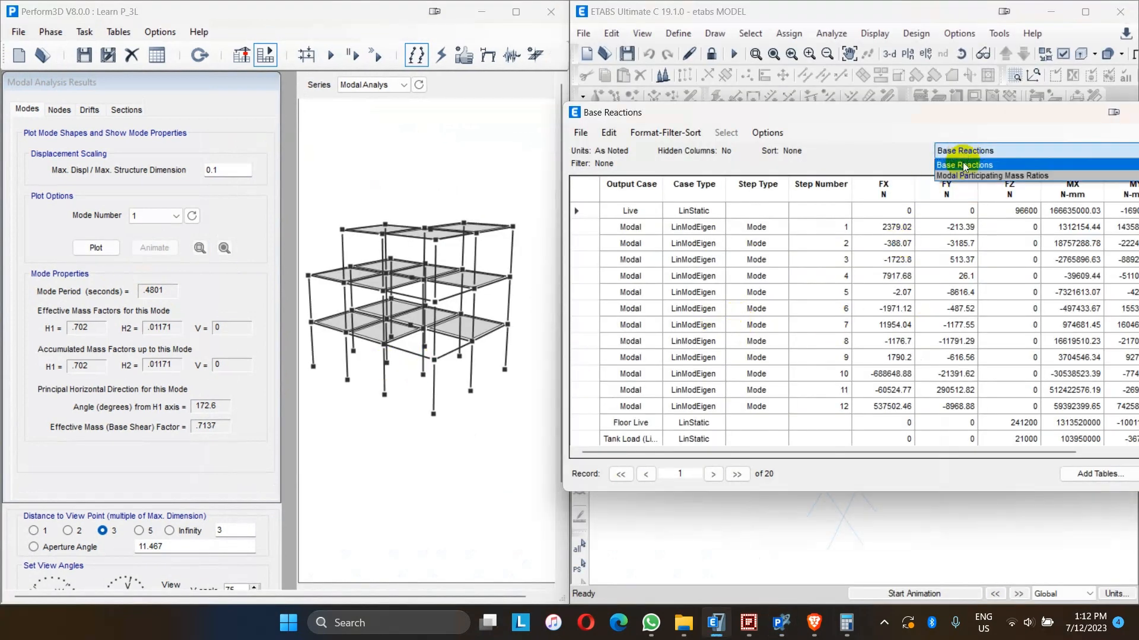
click(964, 171)
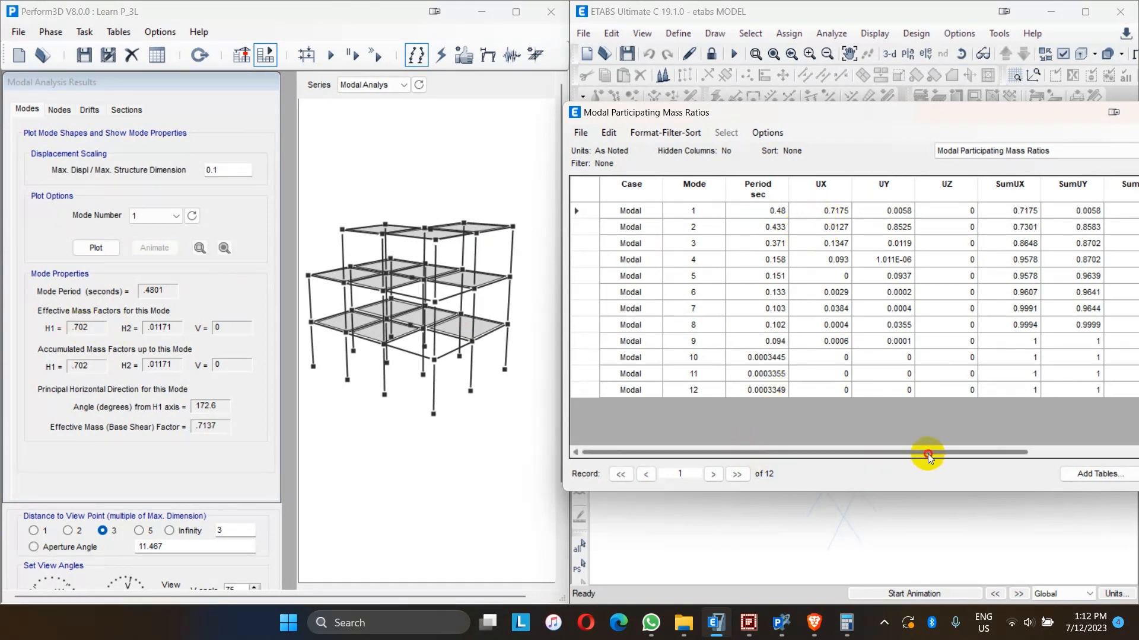
drag(928, 452, 1012, 450)
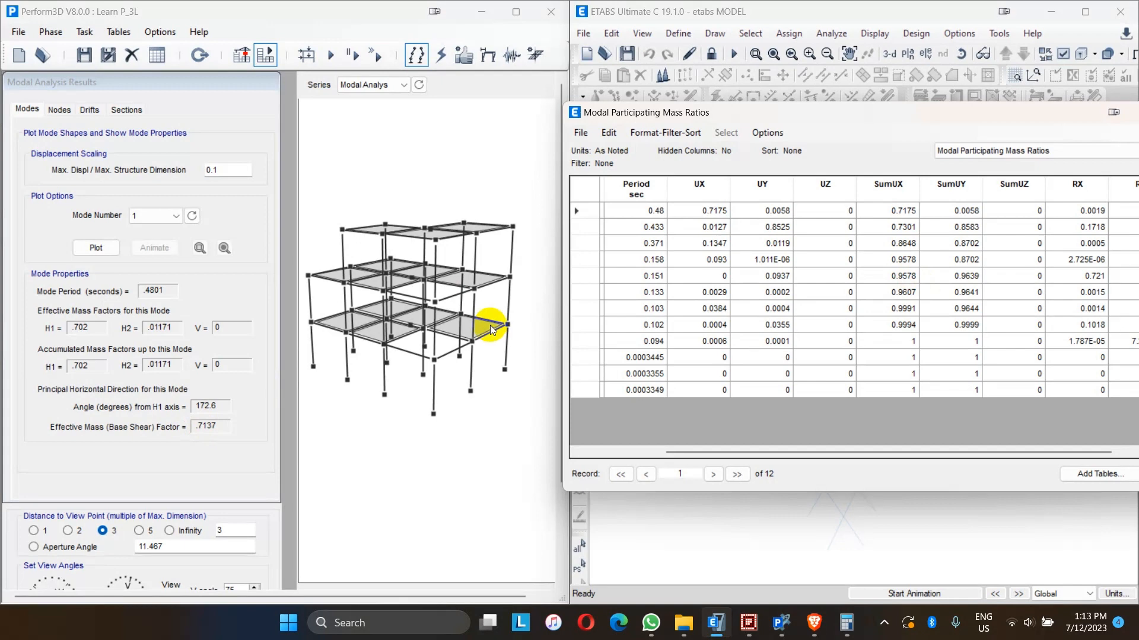
- Cycle through modes 2 to 4 in Perform3D, comparing their periods with the ETABS table
click(191, 216)
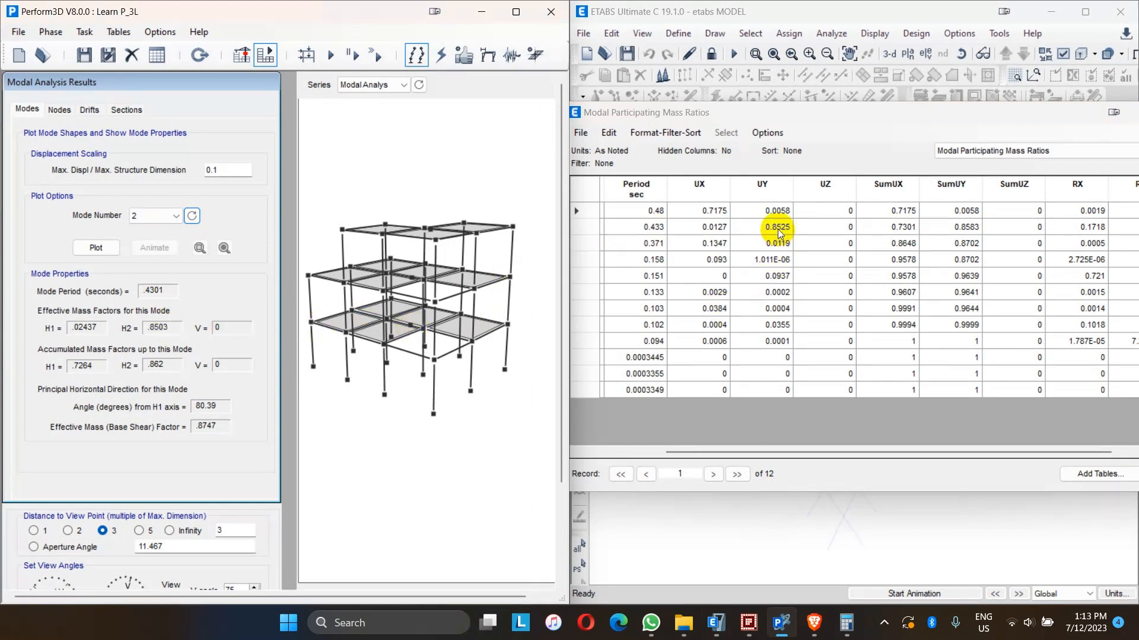
click(192, 216)
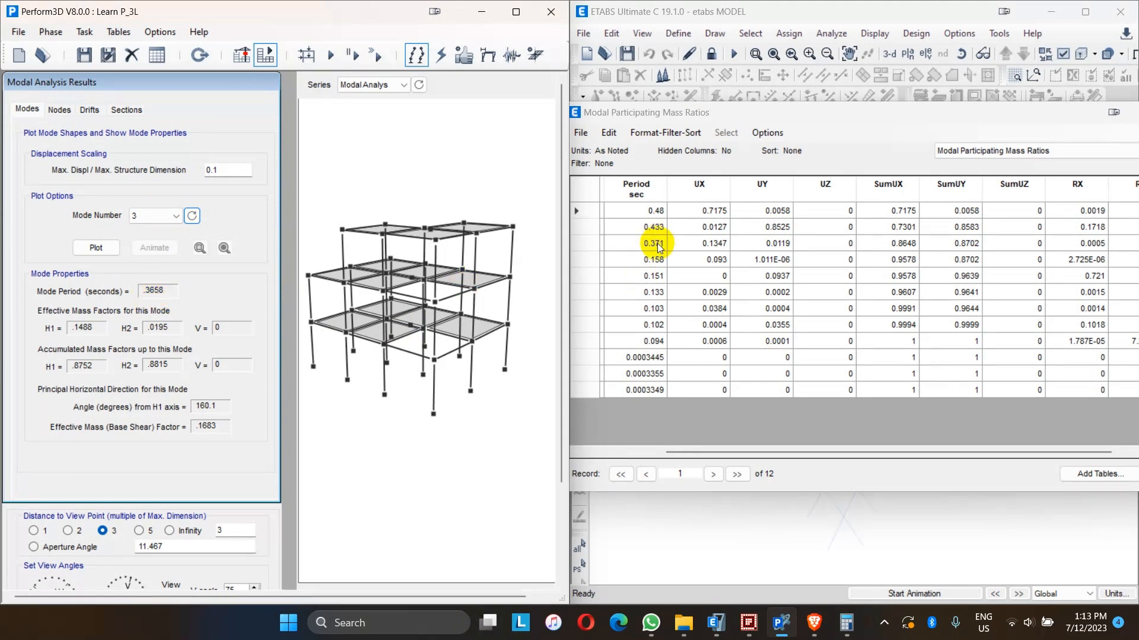
click(191, 216)
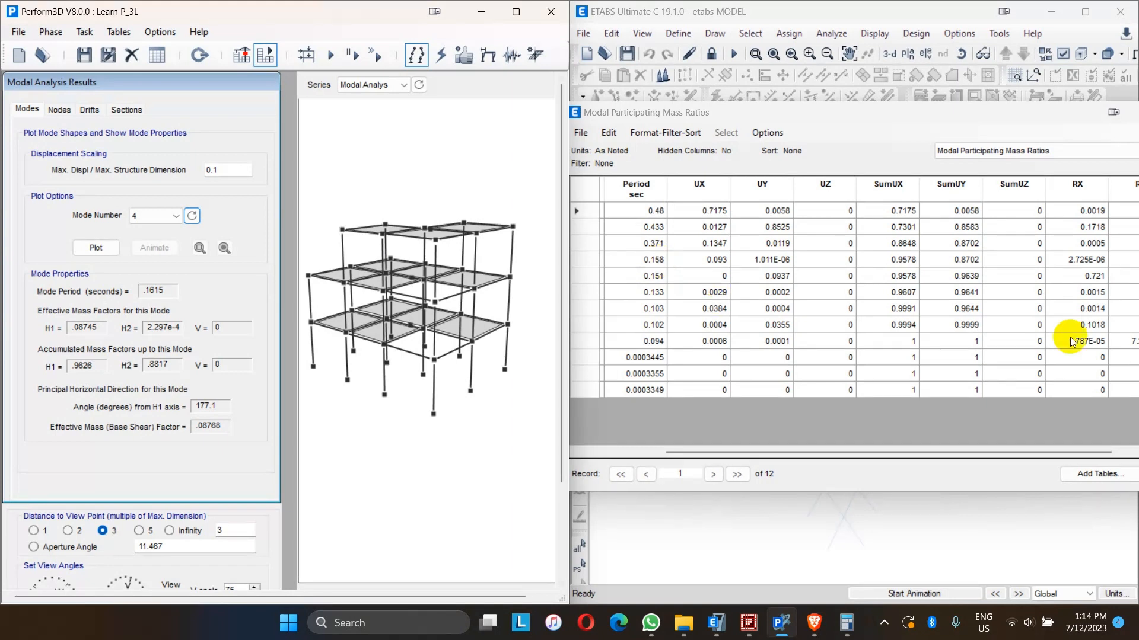
click(422, 340)
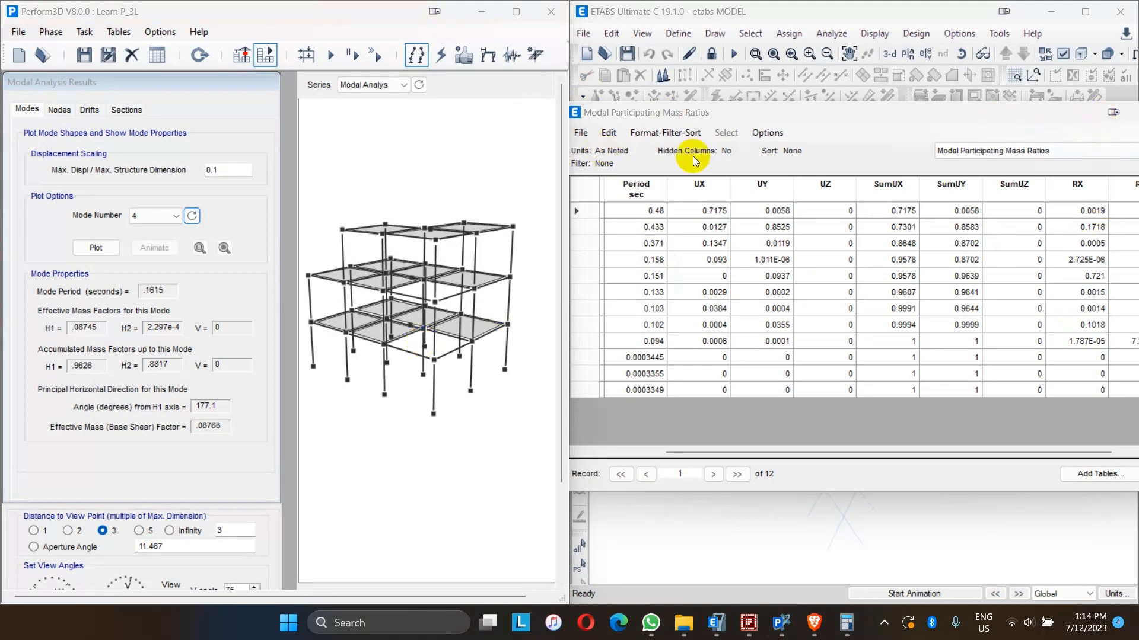
- Close the mass ratios table and open the last analysis run log, moving it into view
drag(788, 109, 684, 123)
click(1123, 124)
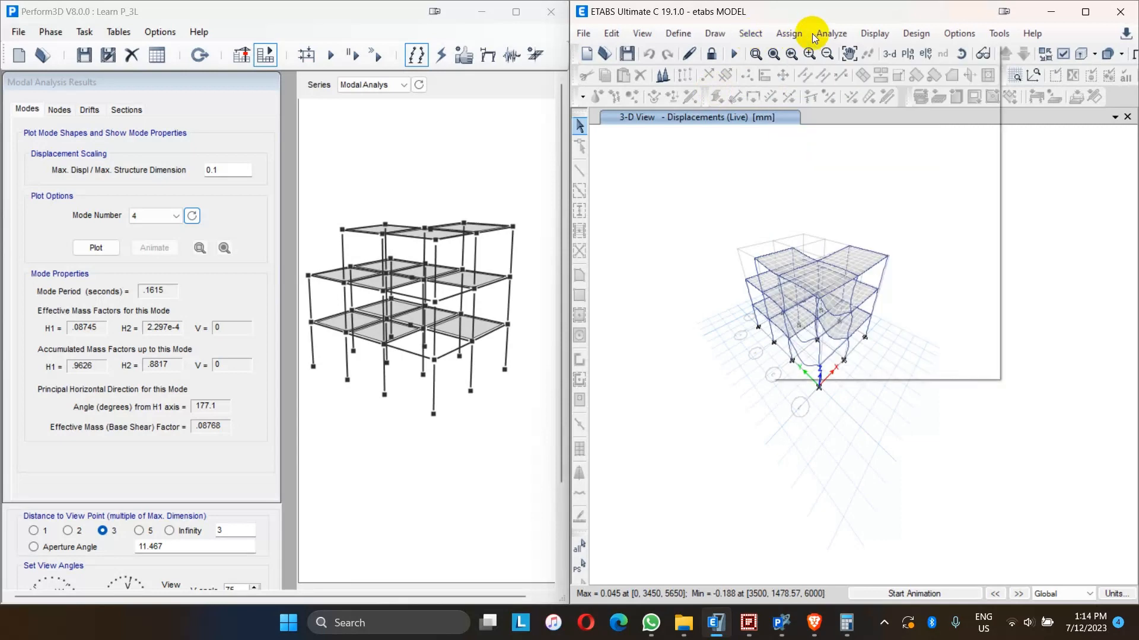
click(831, 33)
click(873, 350)
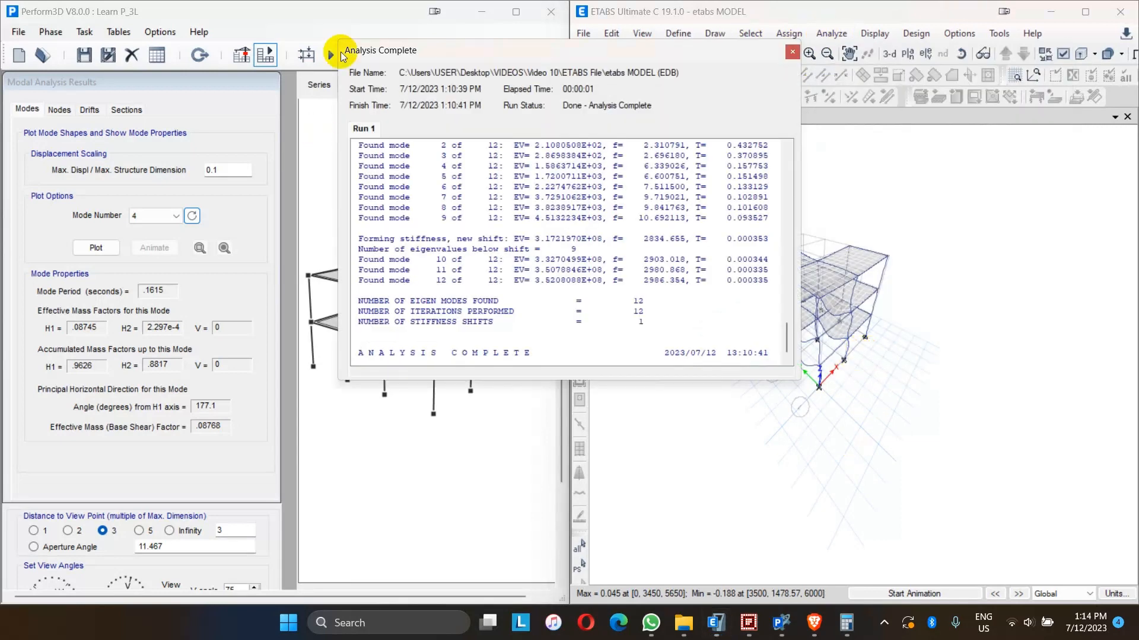
drag(427, 49, 705, 140)
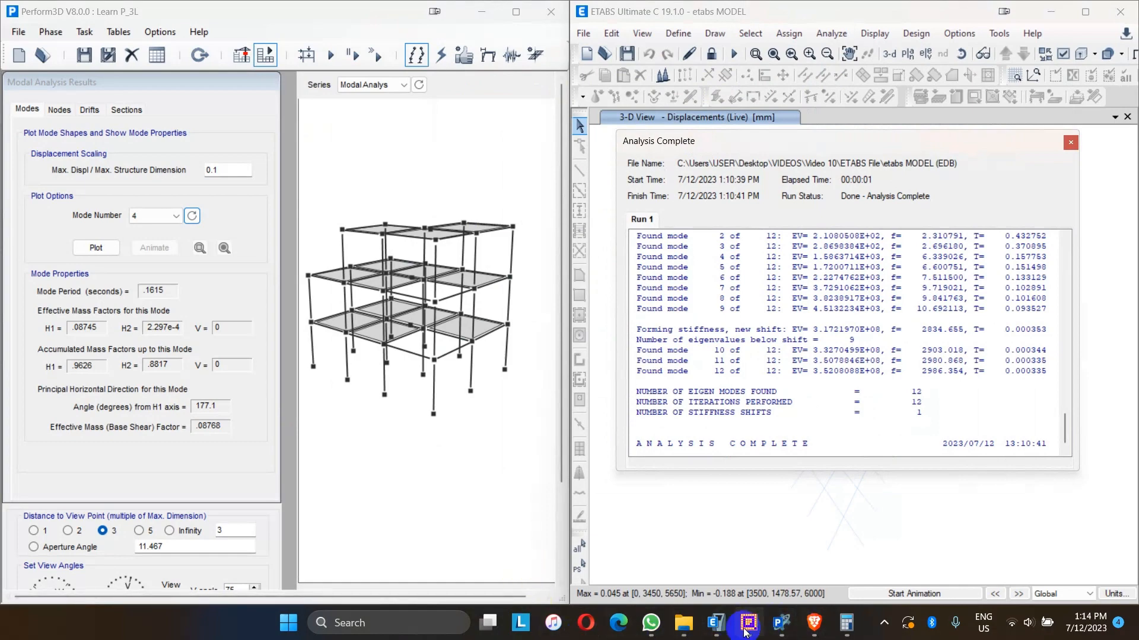
- Show the desktop and open the VIDEOS folder in File Explorer
key(super+d)
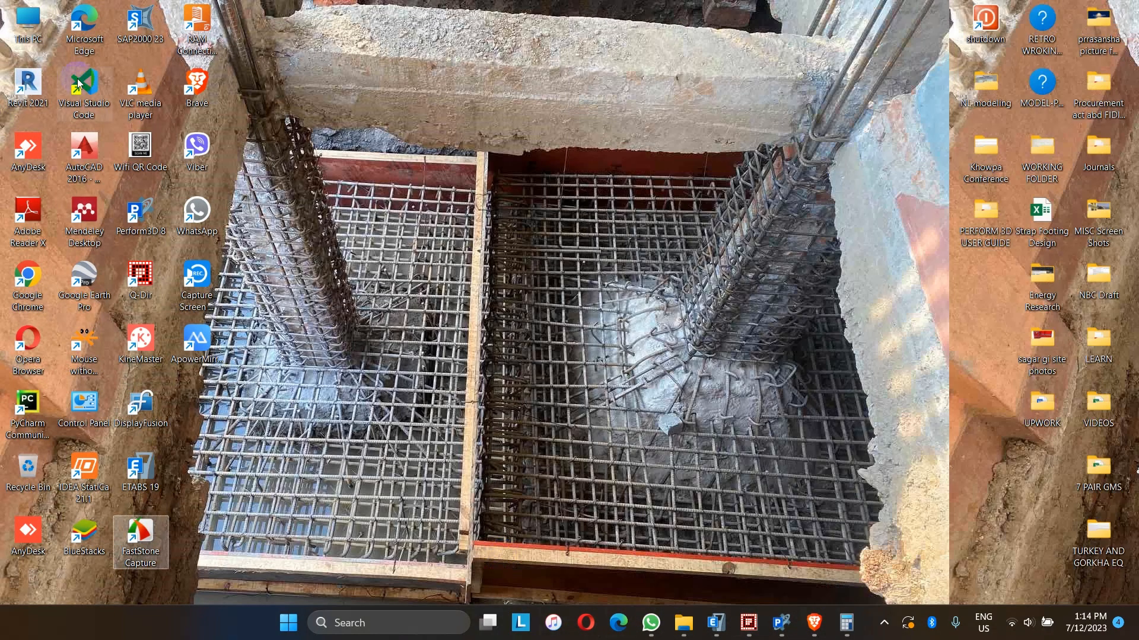
double_click(1098, 406)
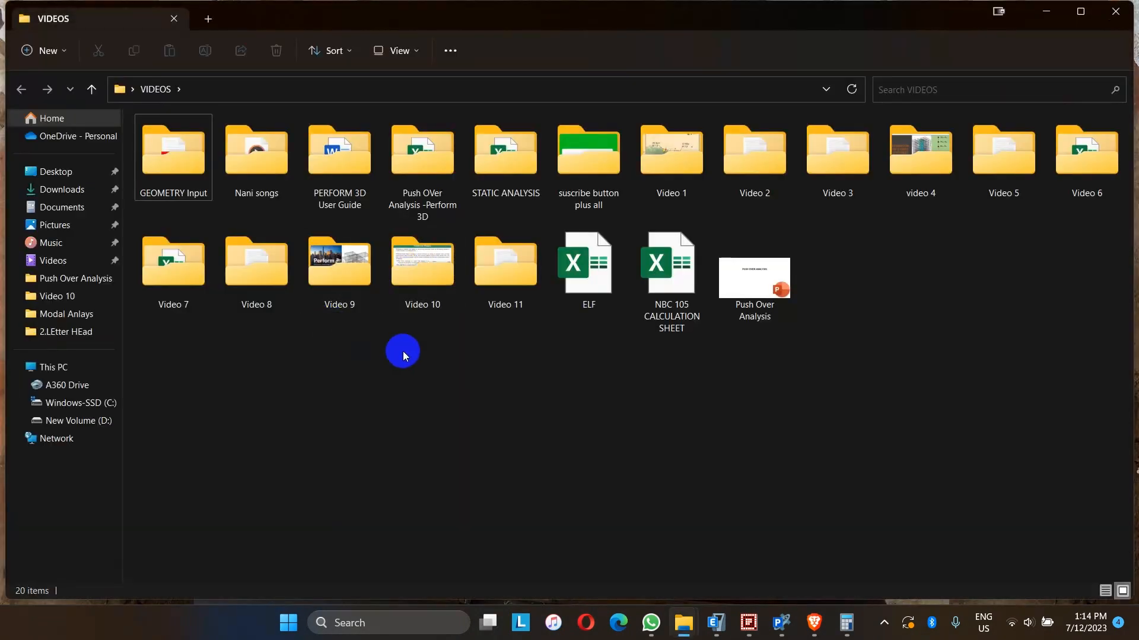
double_click(344, 285)
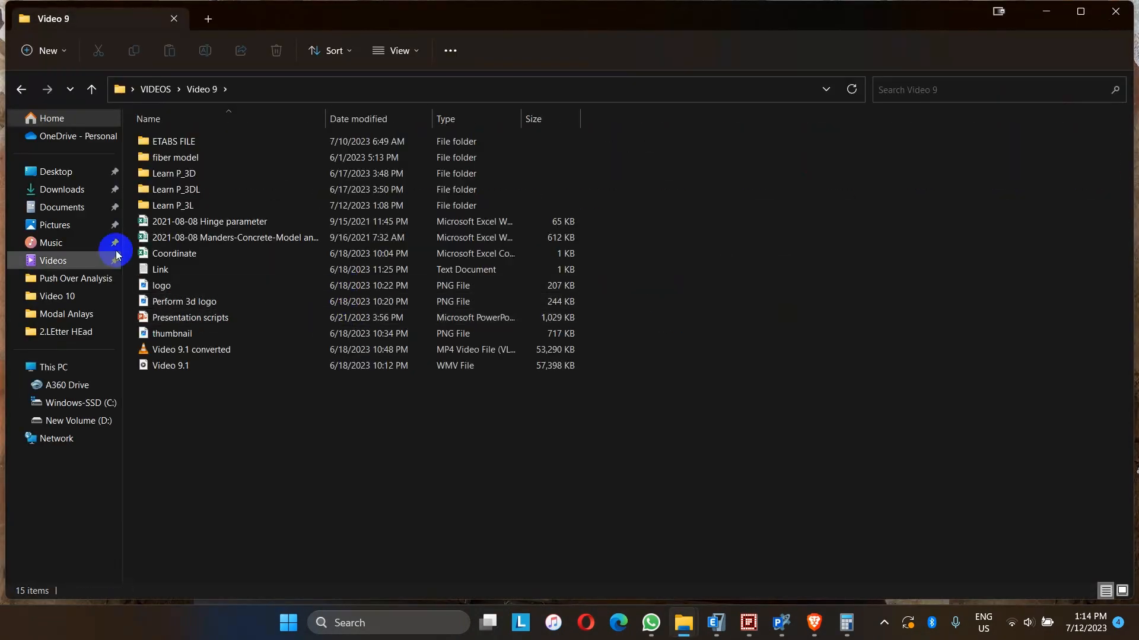
- Open the M000 text file from the Learn P_3L Modal Analys folder of Video 9
click(782, 624)
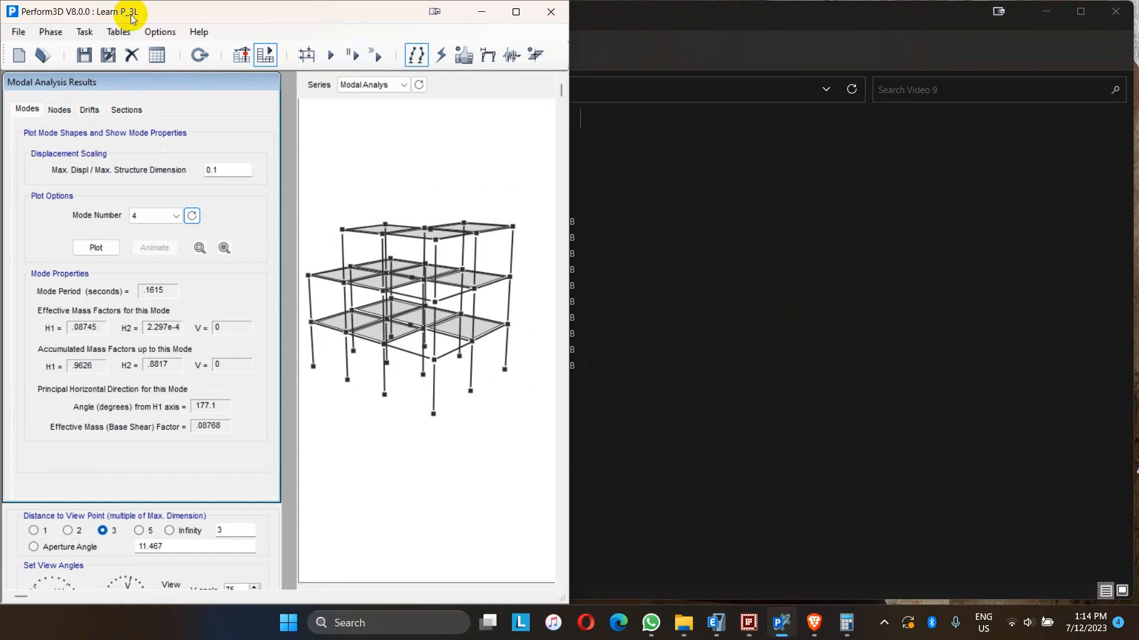
click(693, 628)
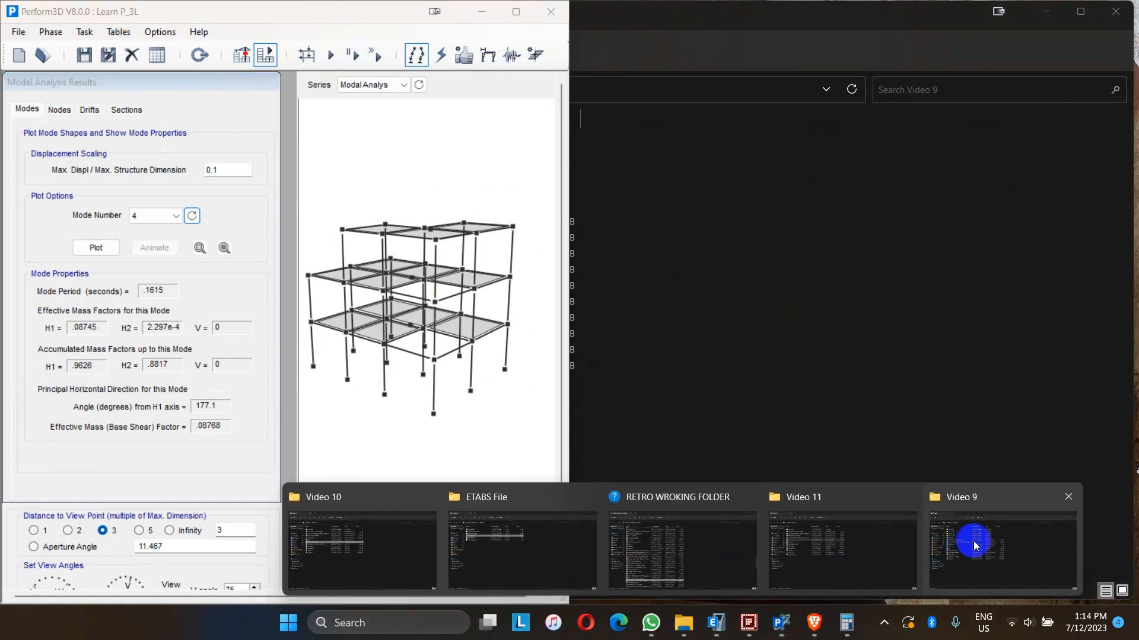
click(968, 541)
double_click(184, 204)
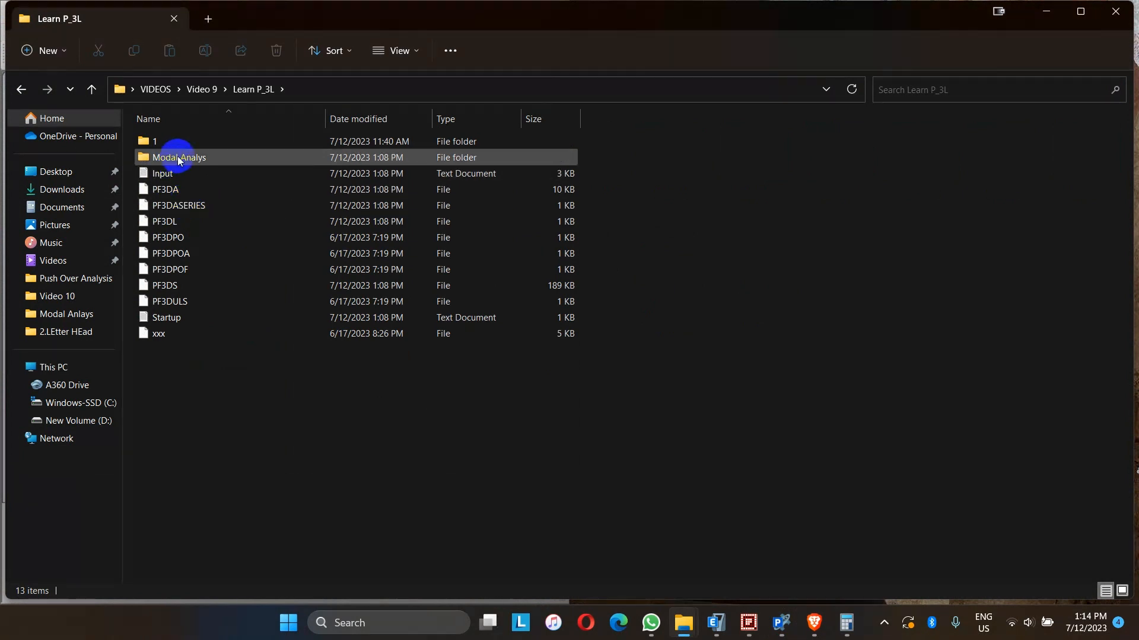
mouse_move(178, 161)
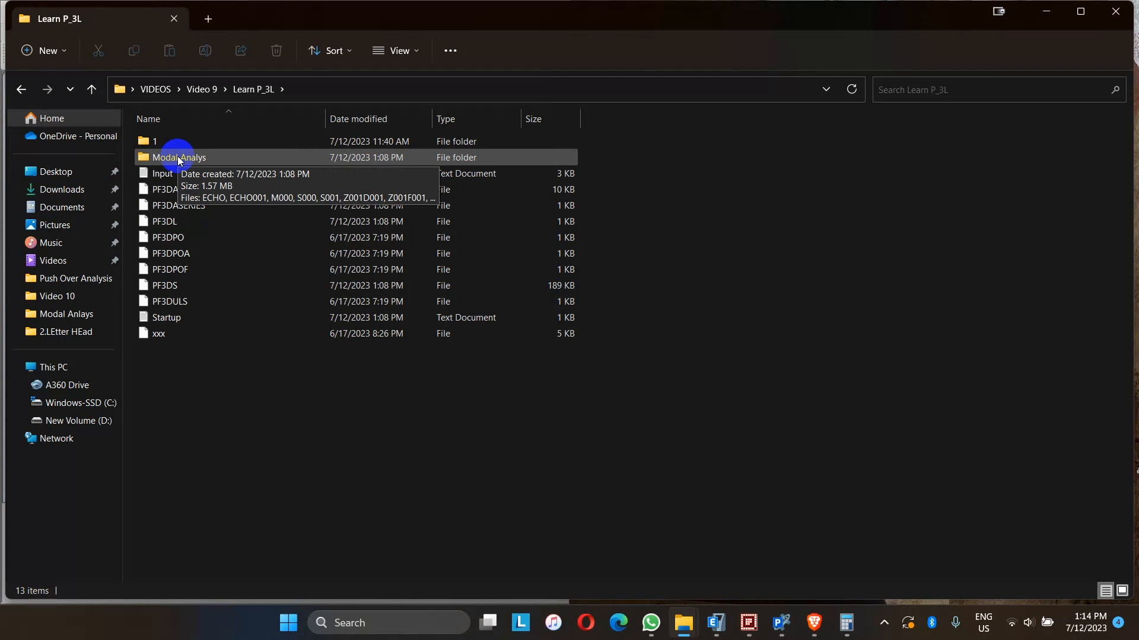
double_click(179, 159)
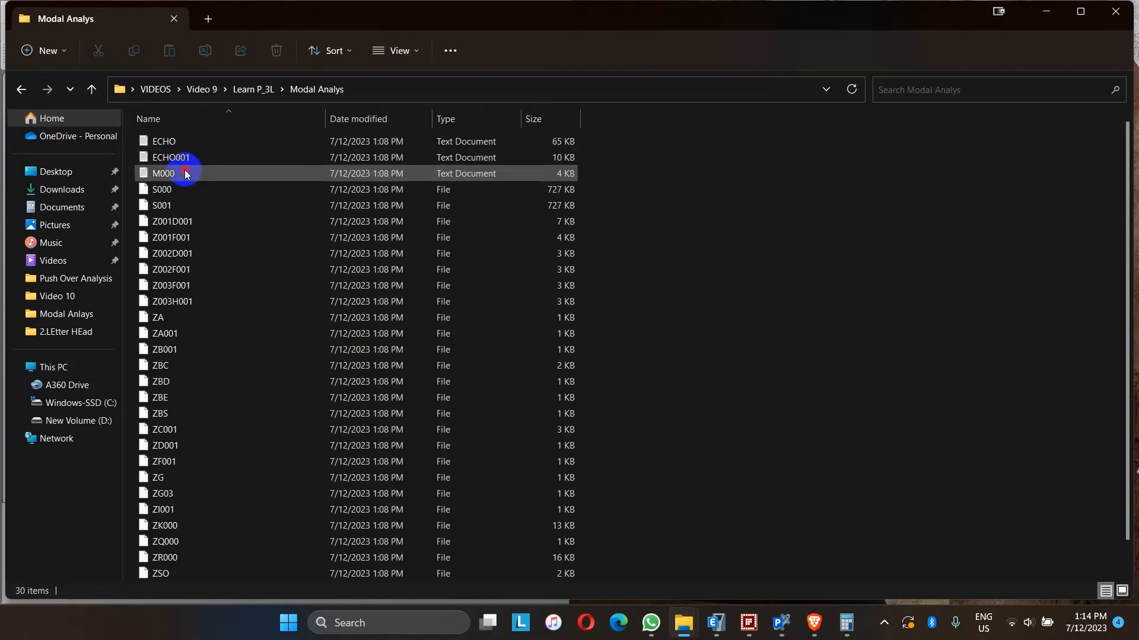
click(185, 172)
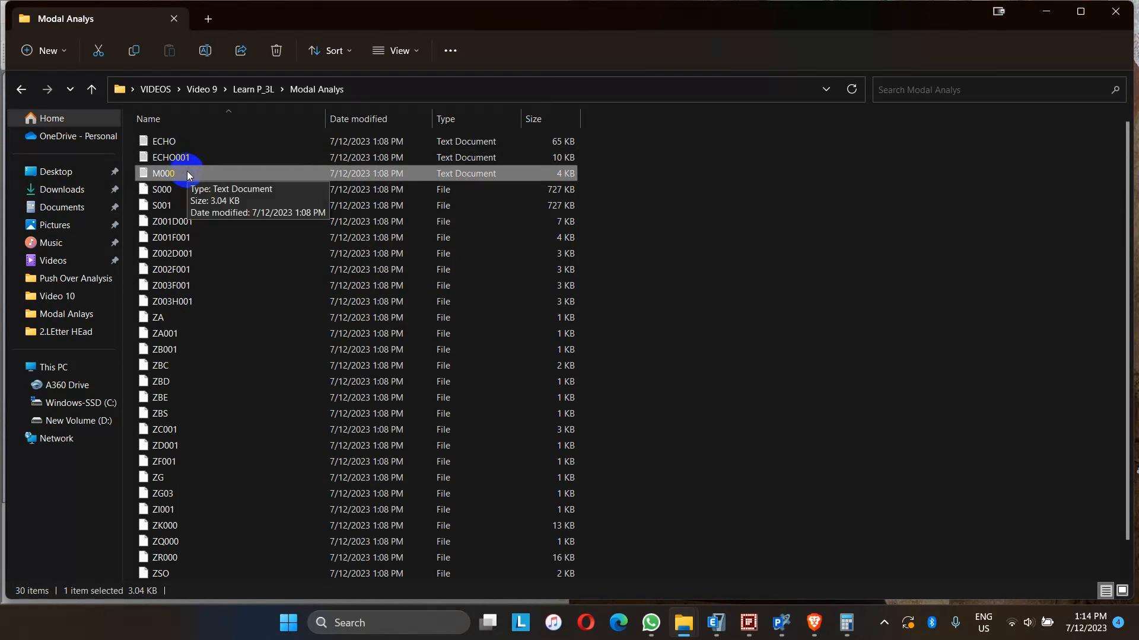
double_click(188, 174)
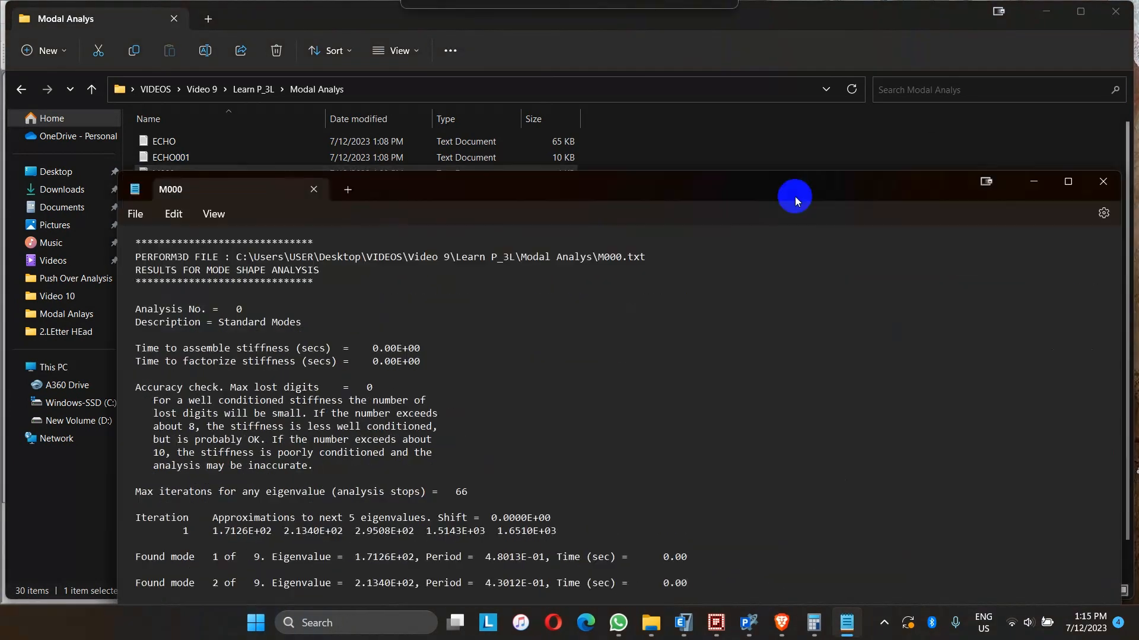
- Position the M000 file window on the left half of the screen, scrolling to the found modes list
drag(795, 195, 739, 99)
scroll(438, 327, down, 4)
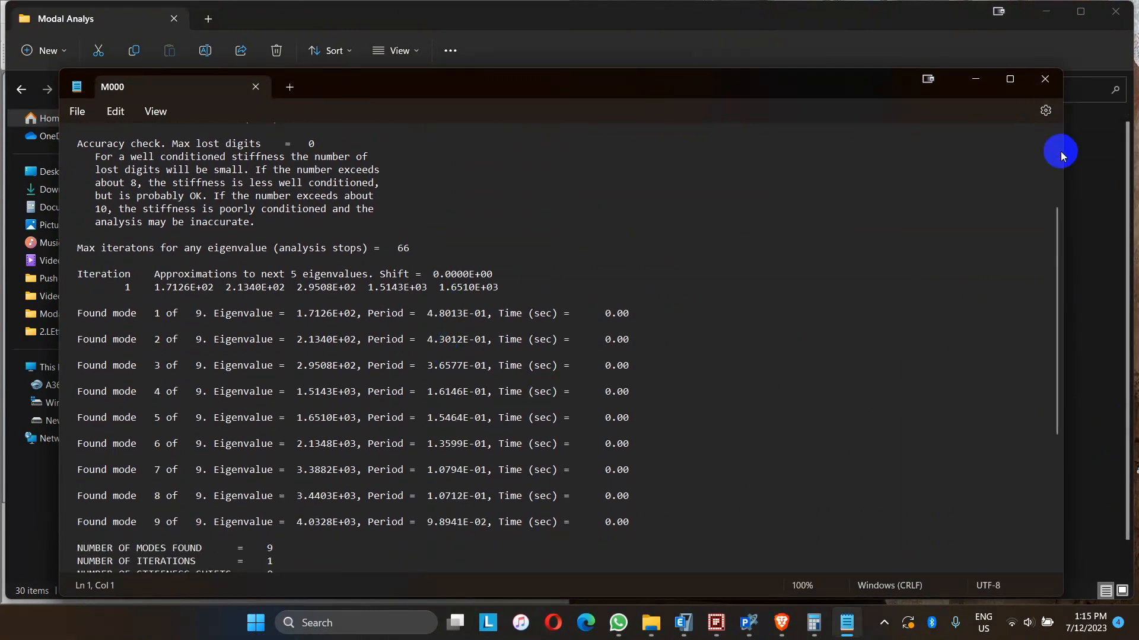
drag(1062, 153, 488, 170)
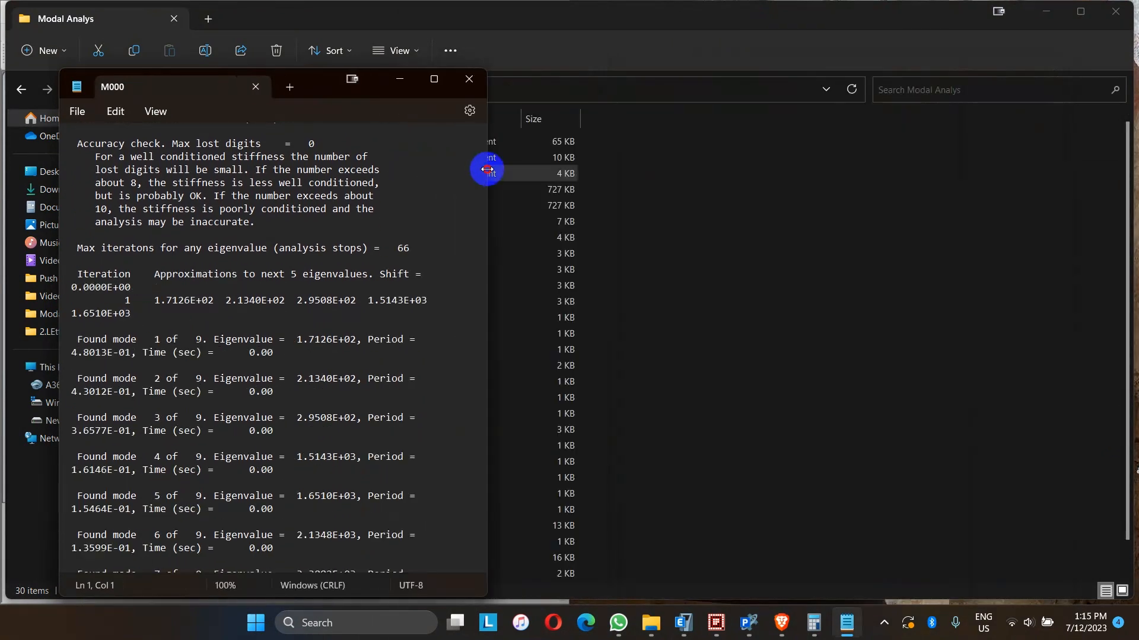
- Switch to ETABS and open the last analysis run log beside the M000 file
click(683, 623)
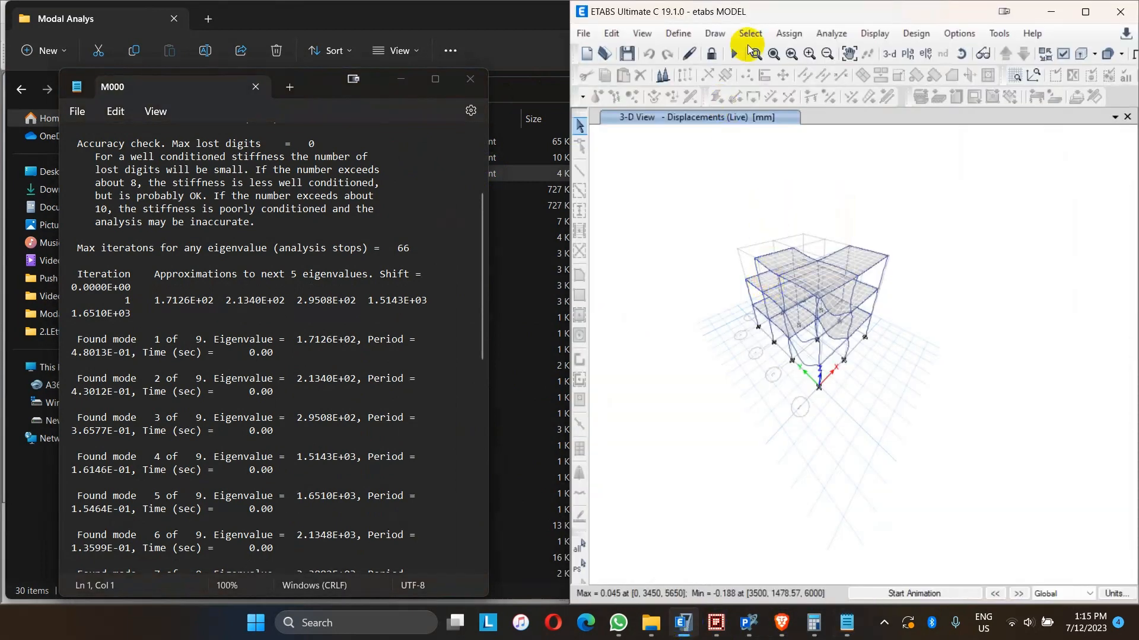
click(837, 33)
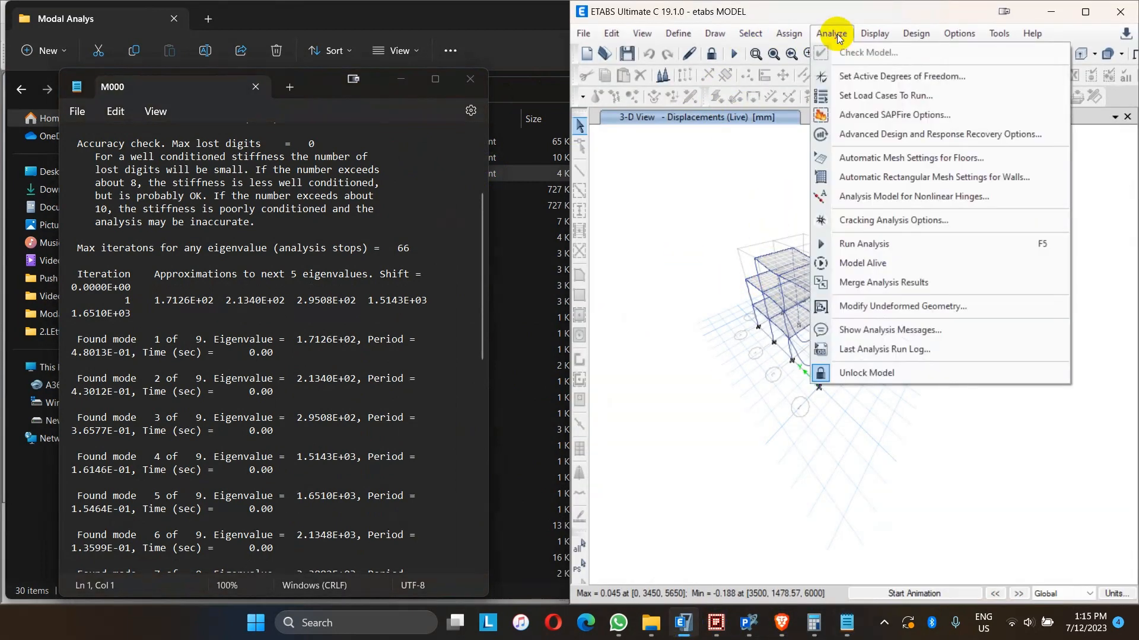
click(871, 34)
click(839, 339)
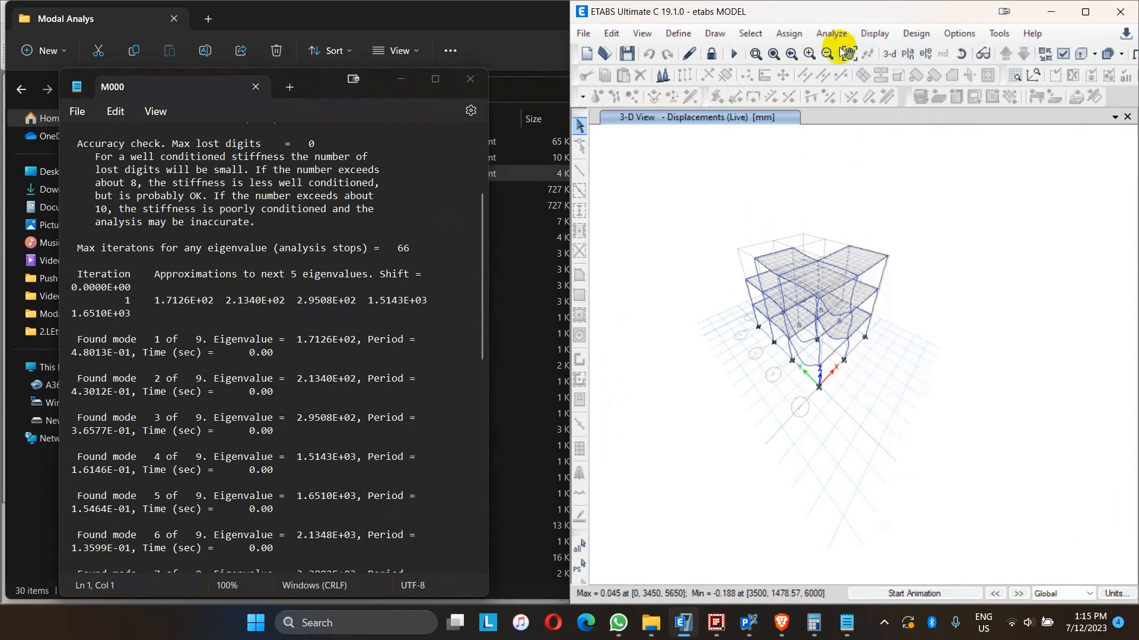
click(831, 33)
click(845, 351)
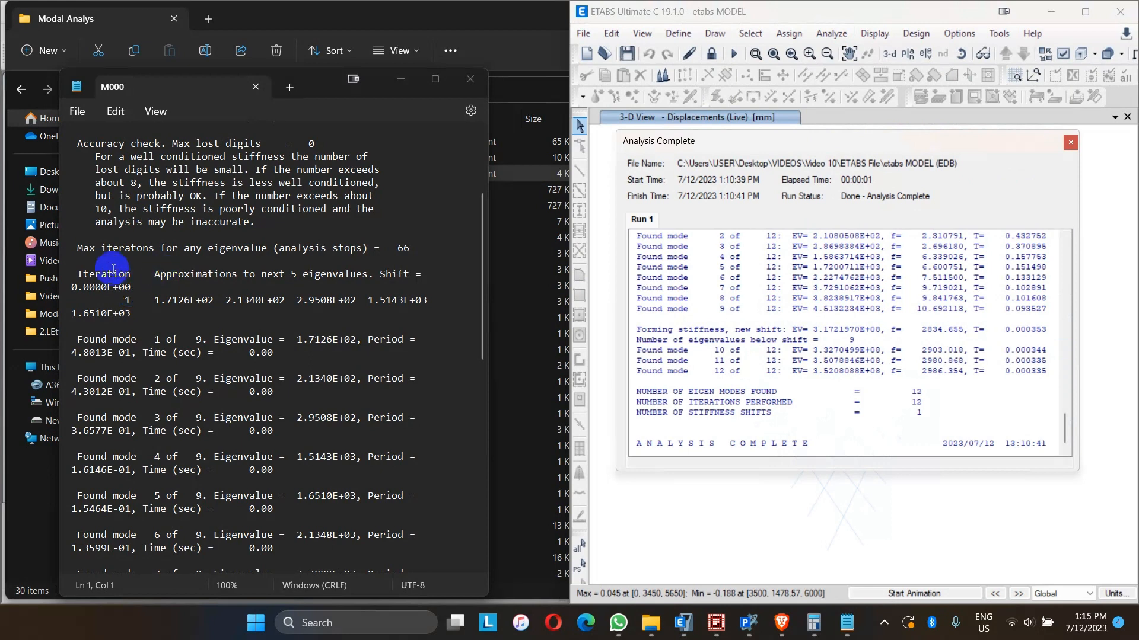
- Compare the Perform3D mode eigenvalues and periods in M000 with the modes listed in the ETABS run log
scroll(145, 252, up, 4)
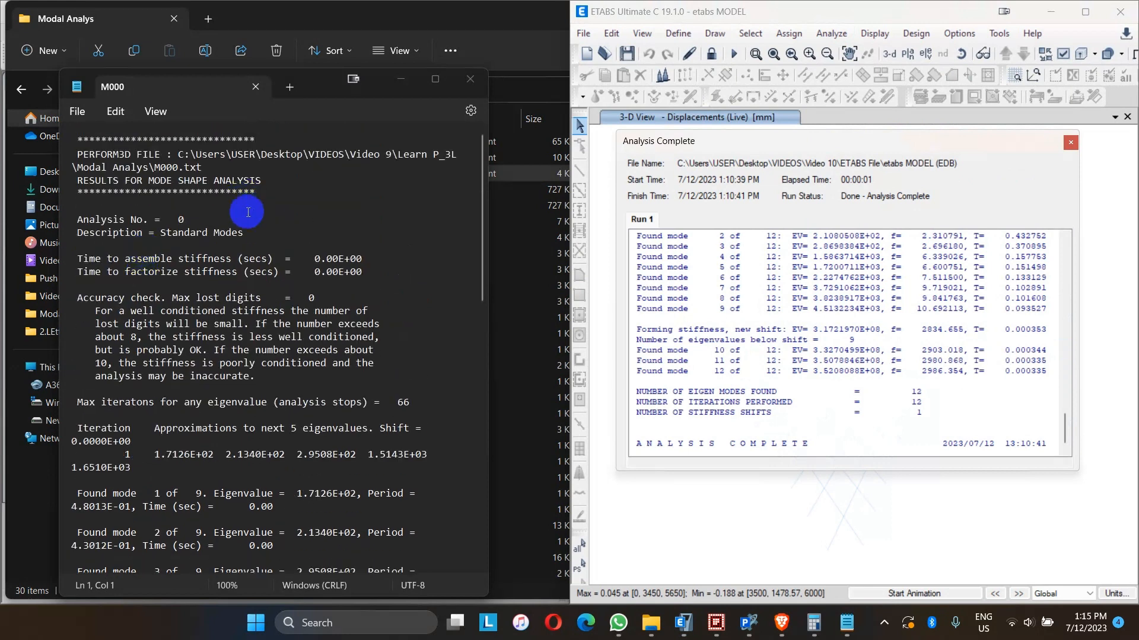
scroll(237, 290, down, 3)
scroll(174, 314, down, 5)
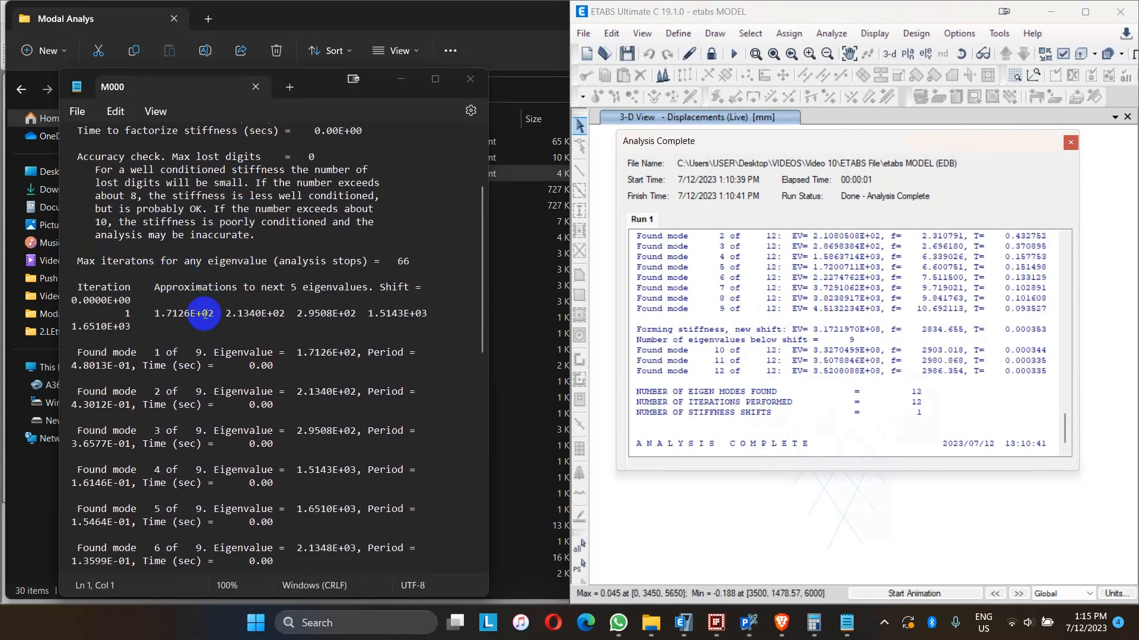
scroll(204, 315, up, 2)
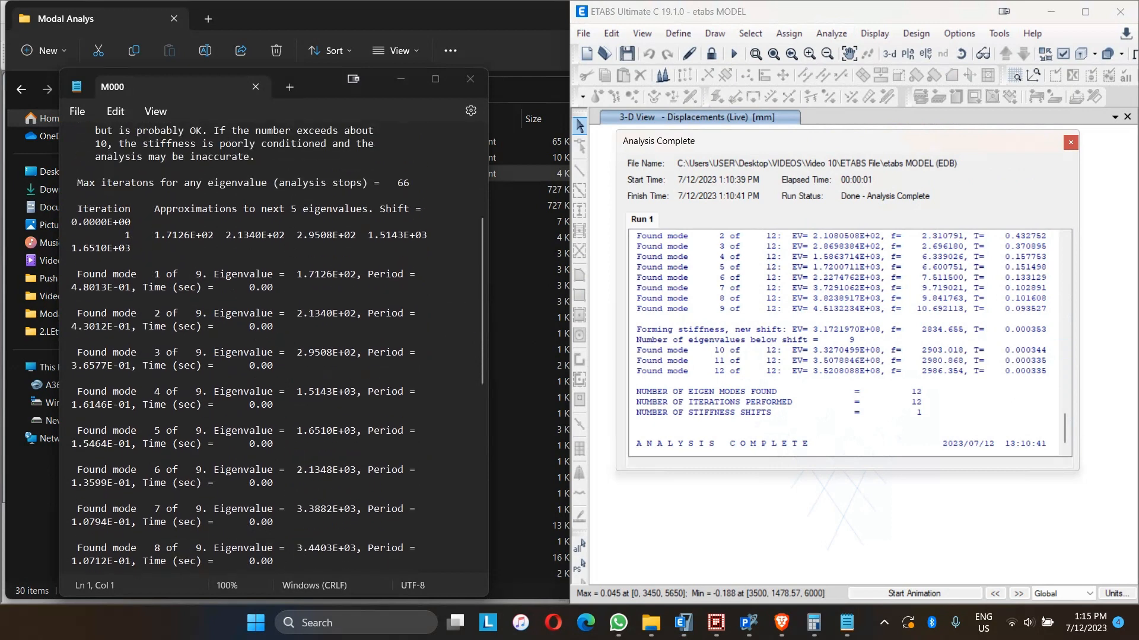
scroll(148, 297, up, 1)
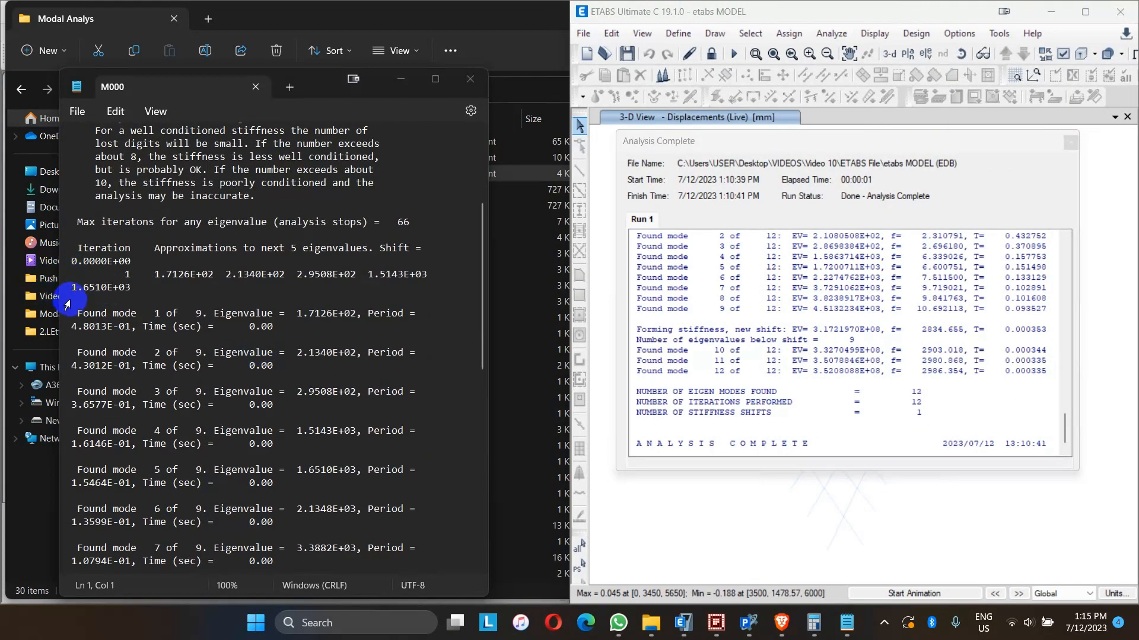
drag(77, 248, 409, 423)
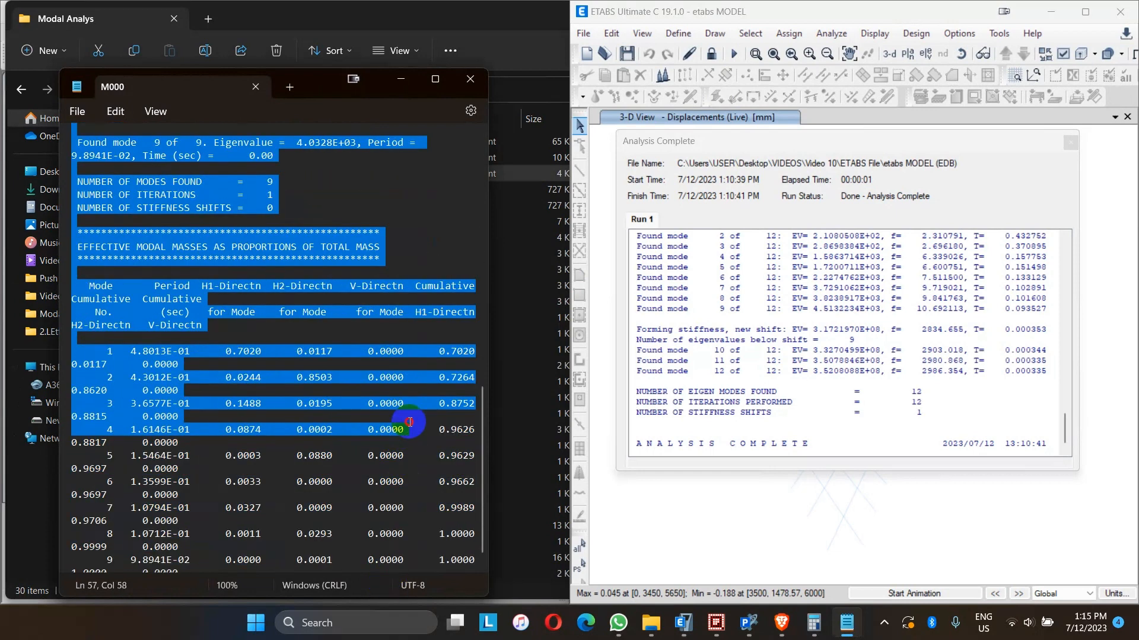
scroll(951, 301, up, 3)
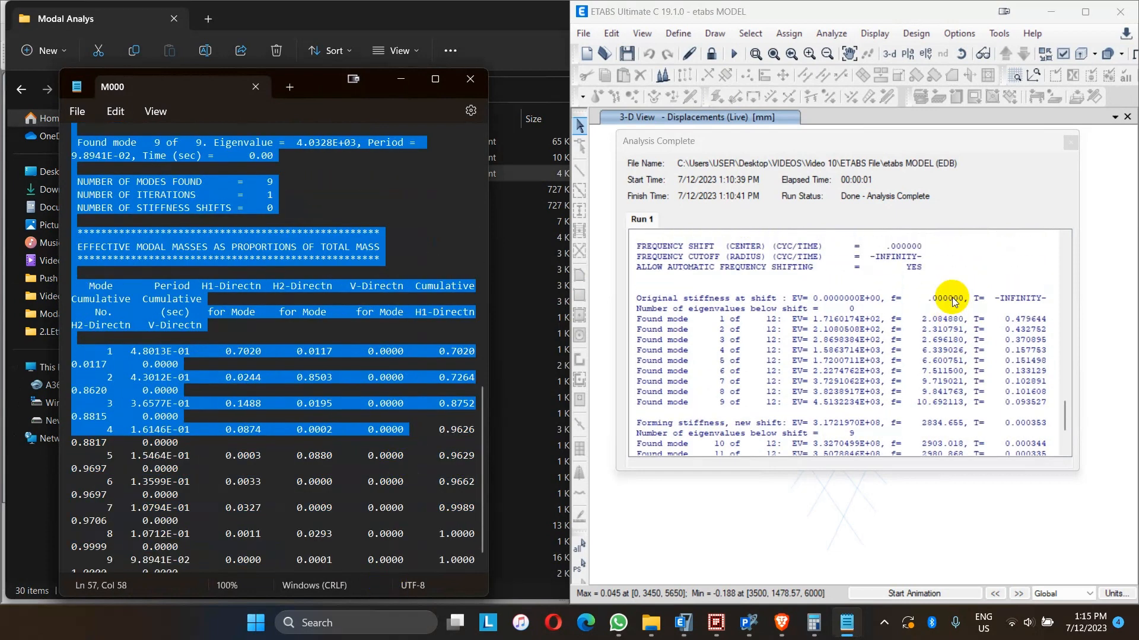
click(426, 220)
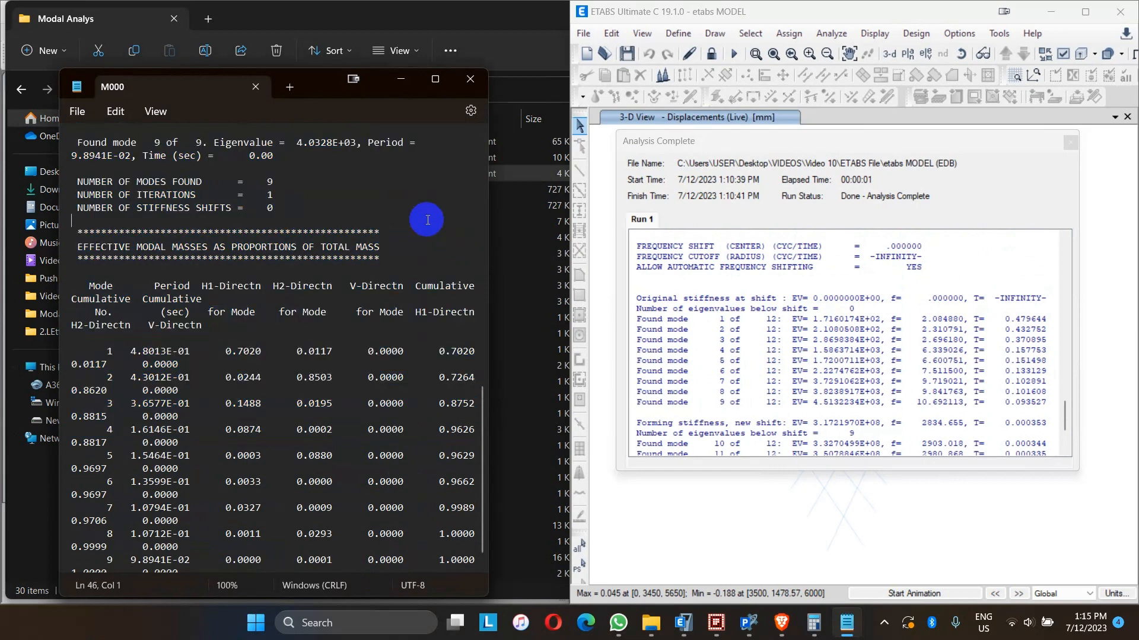
- Highlight the mode 1 eigenvalue and the effective modal masses table in M000 for comparison
scroll(387, 360, up, 8)
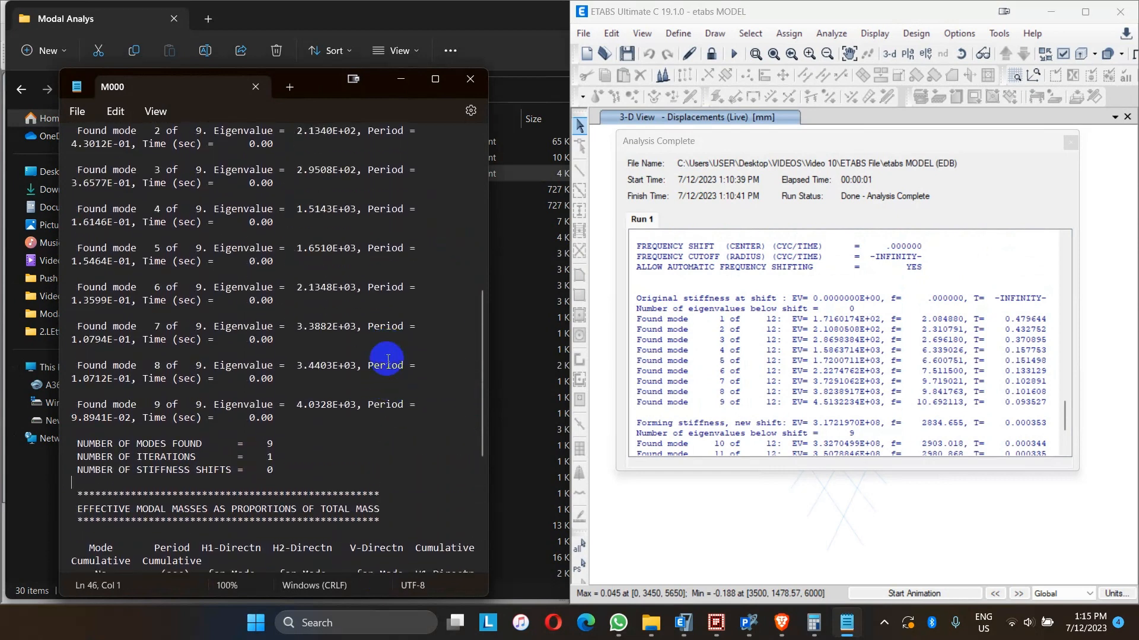
scroll(385, 357, up, 3)
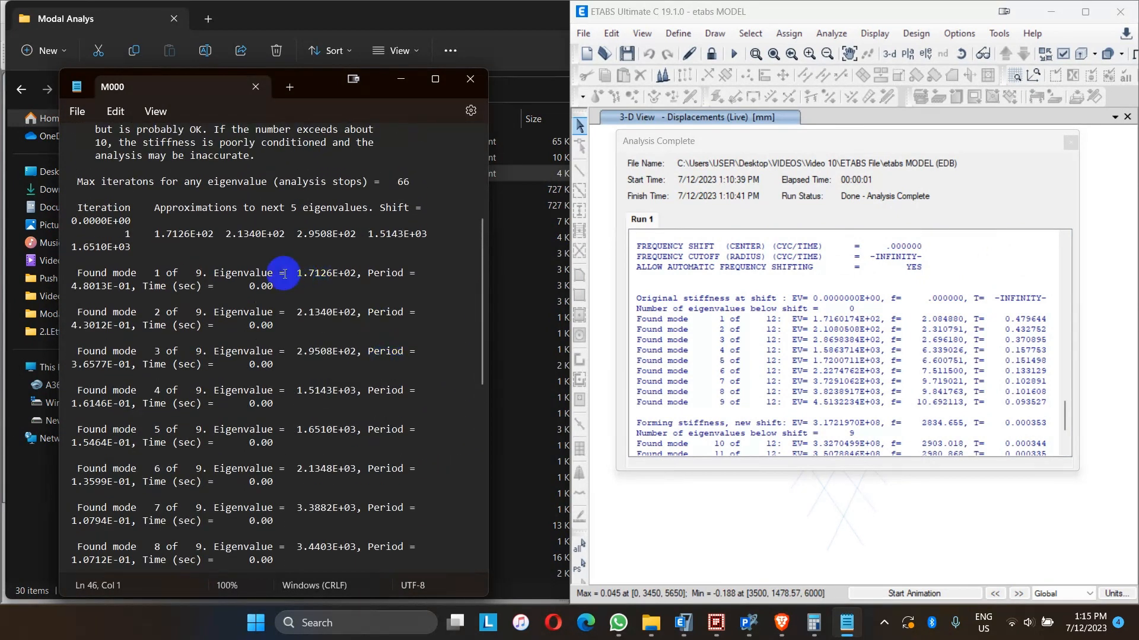
drag(297, 274, 352, 275)
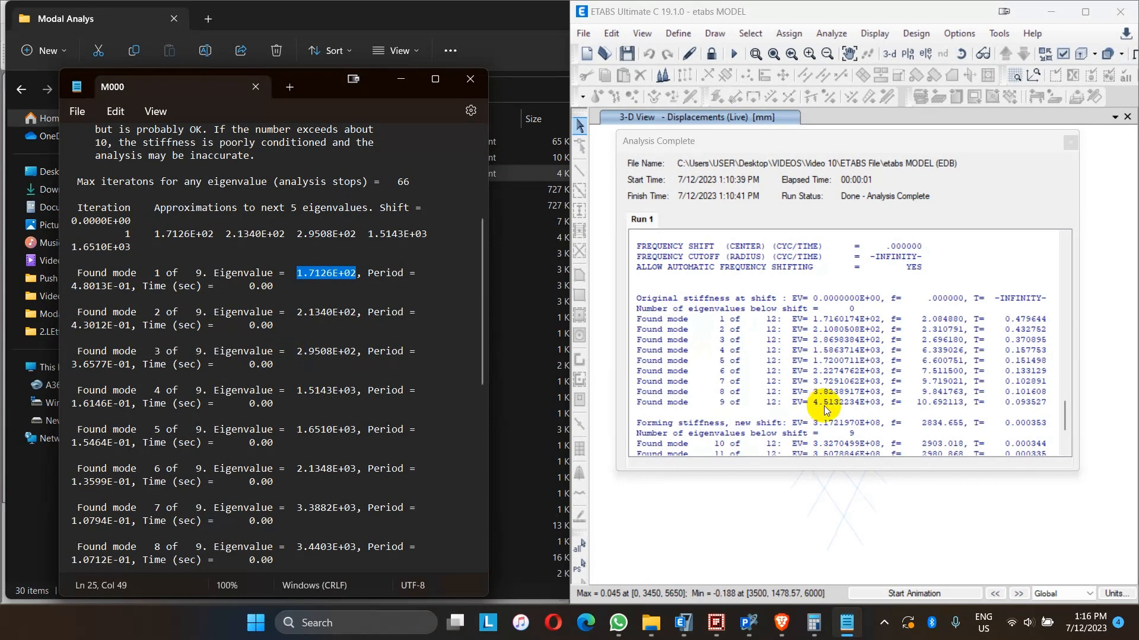
scroll(287, 407, down, 2)
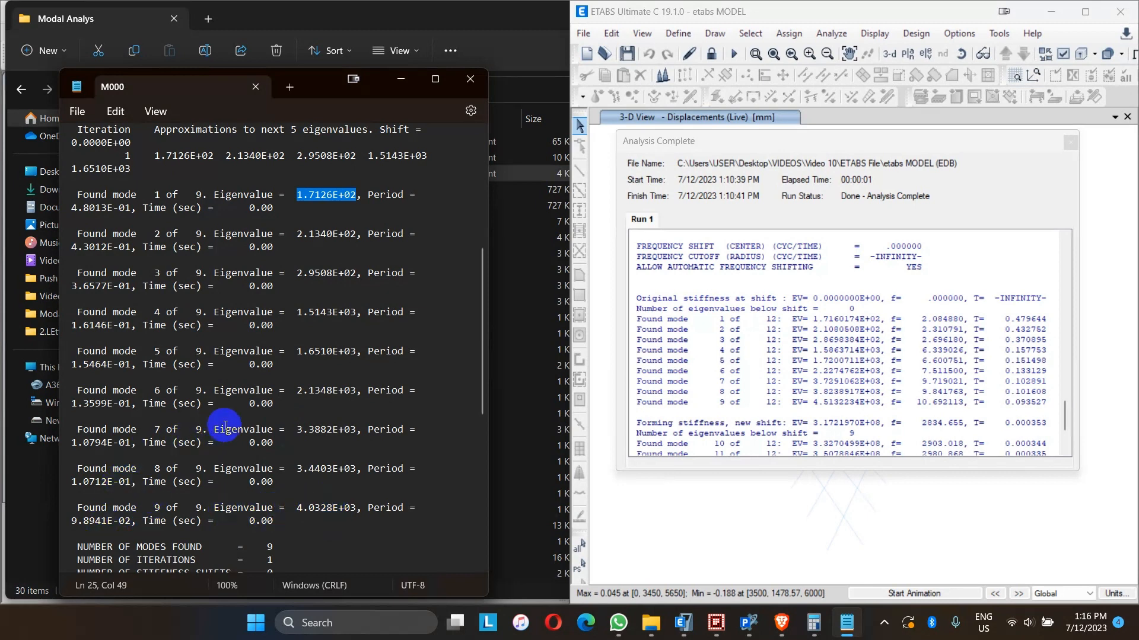
scroll(239, 347, down, 10)
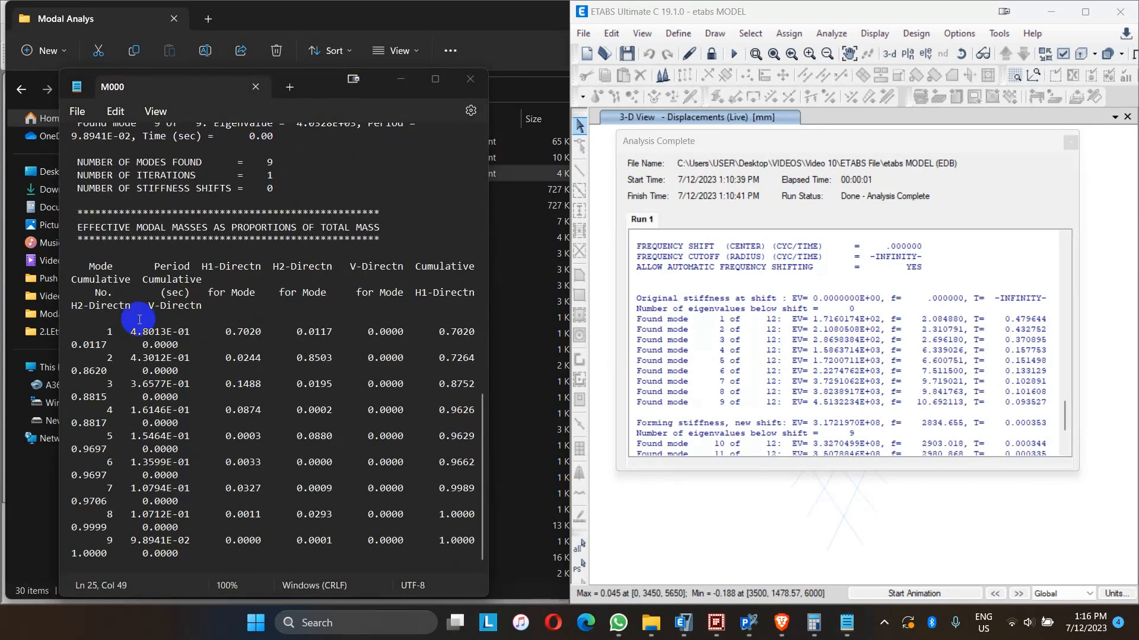
drag(83, 266, 465, 543)
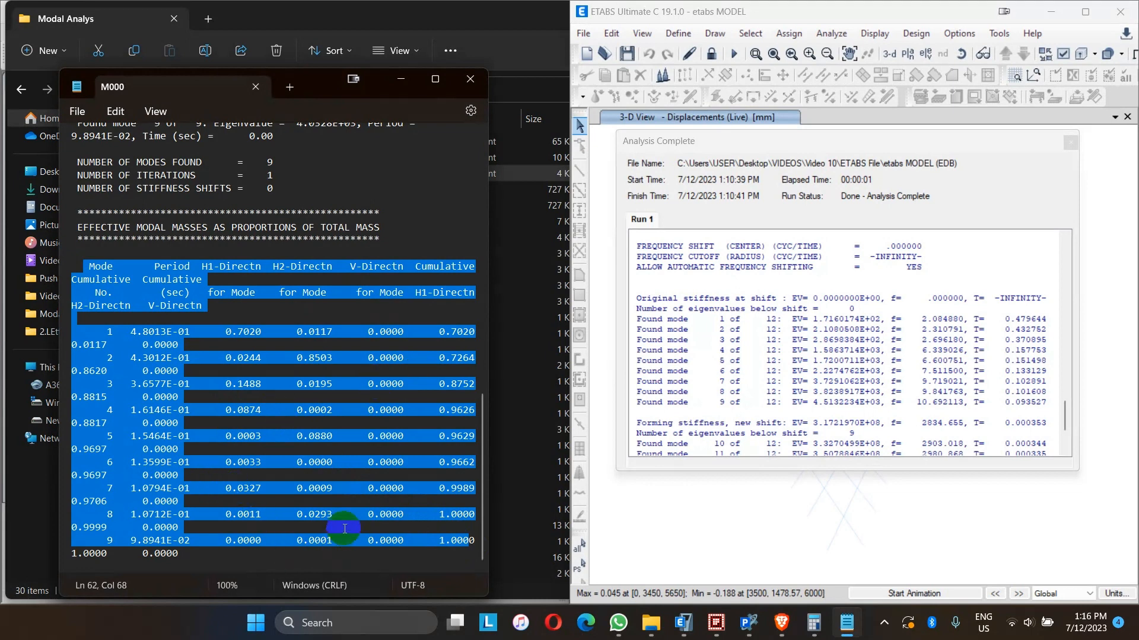
click(469, 542)
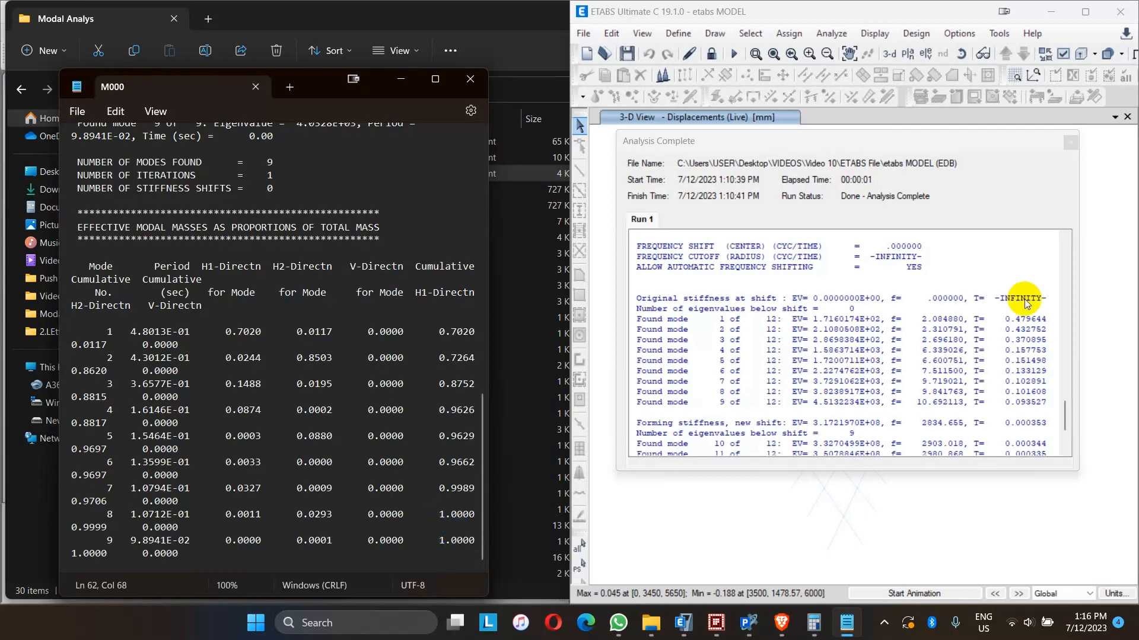
- Close the run log and display the ETABS Modal Participating Mass Ratios table
click(1071, 149)
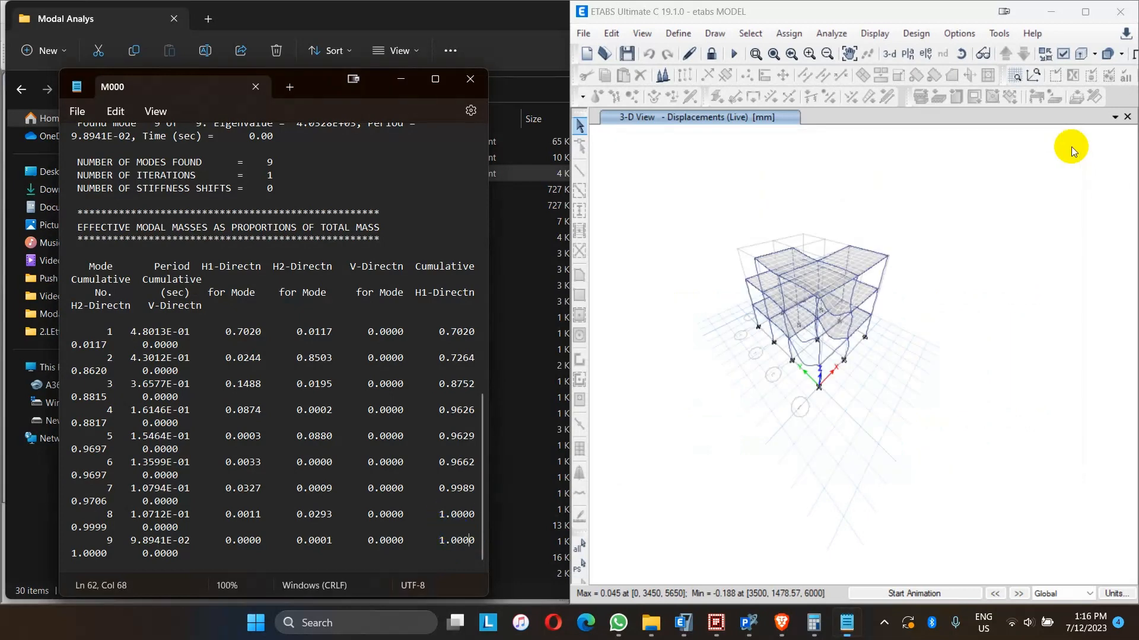
click(875, 33)
click(900, 457)
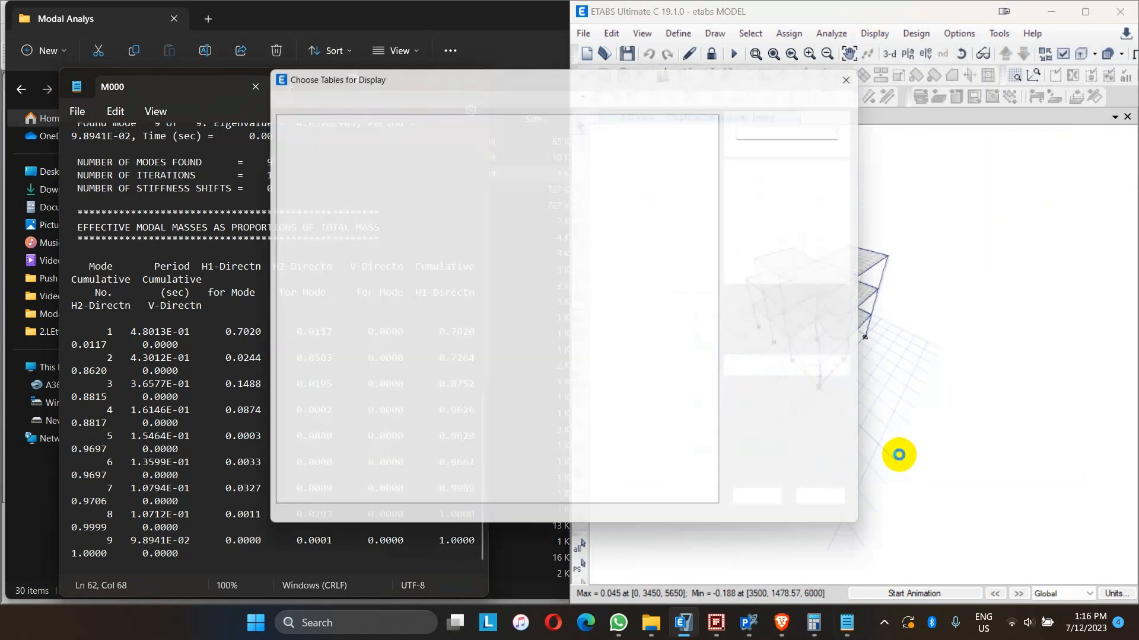
click(764, 507)
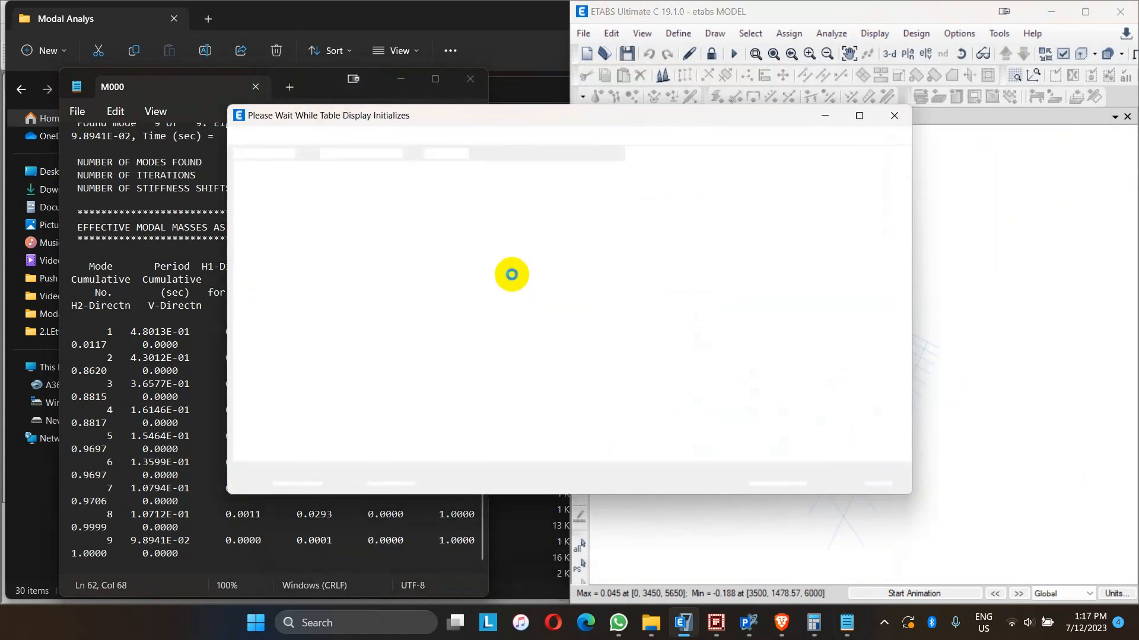
click(641, 154)
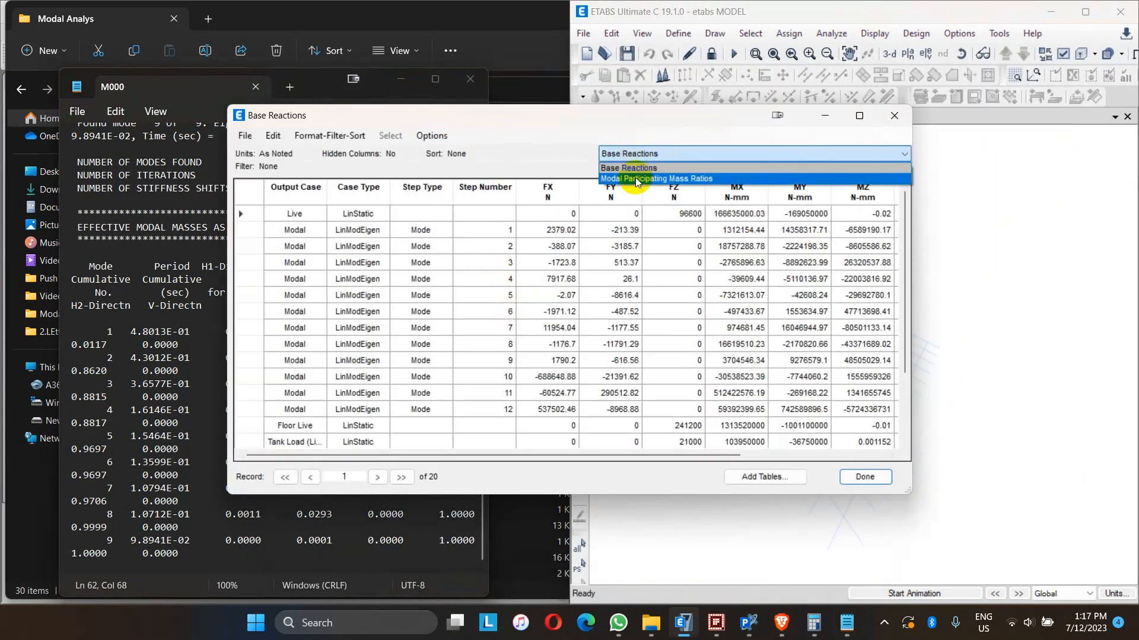
click(636, 179)
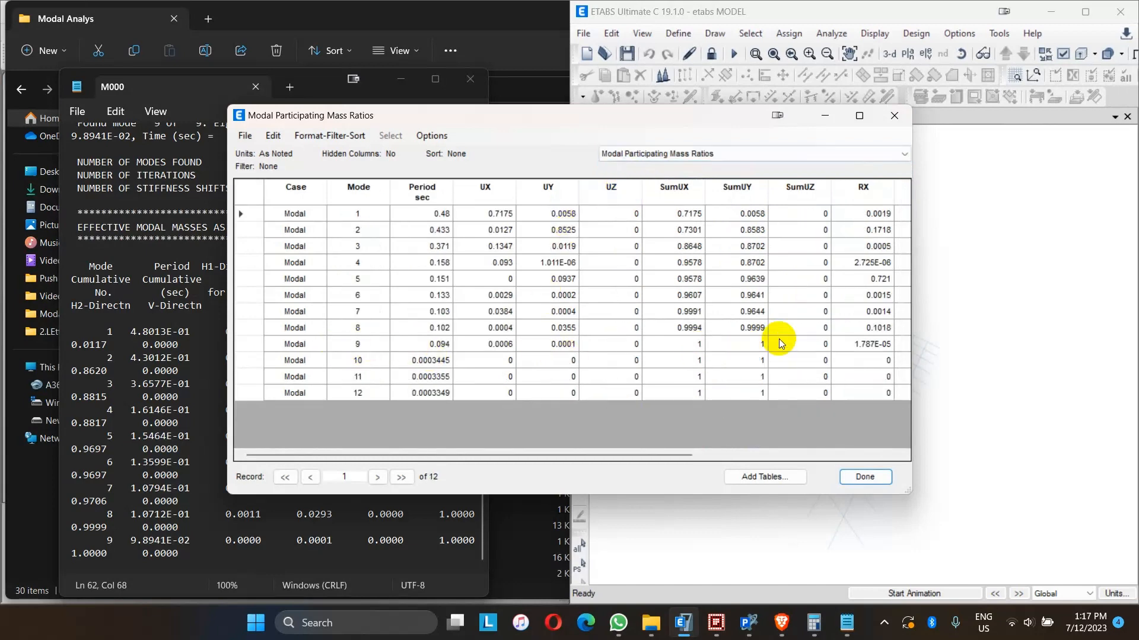
- Move the mass ratios table beside the M000 file to compare, then close it
drag(625, 122, 898, 102)
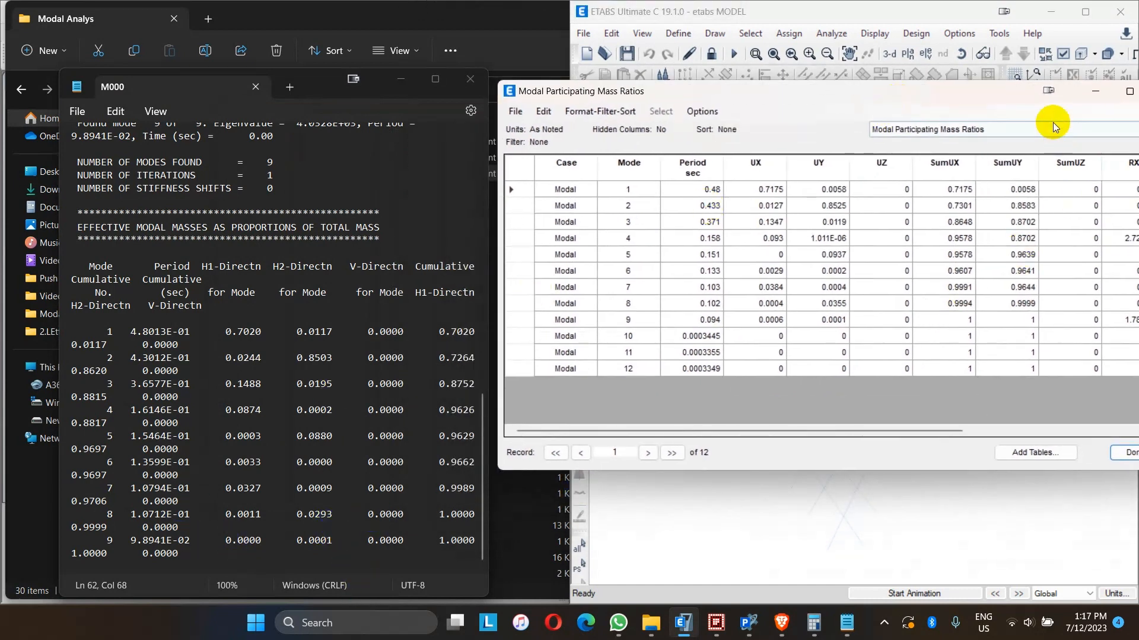
drag(998, 96, 764, 152)
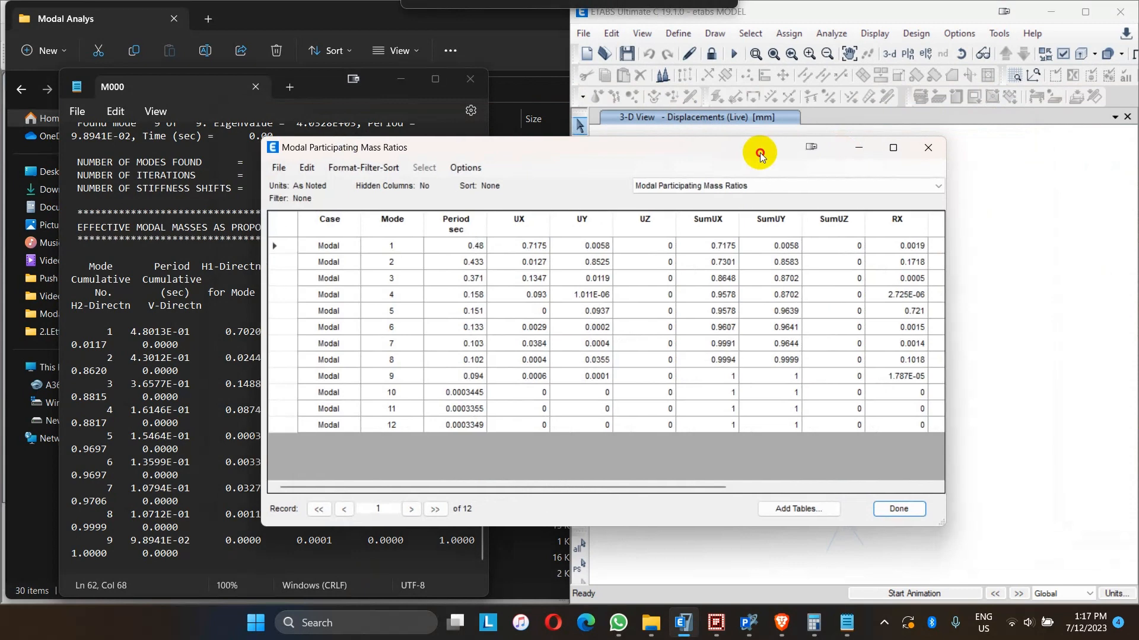
click(936, 151)
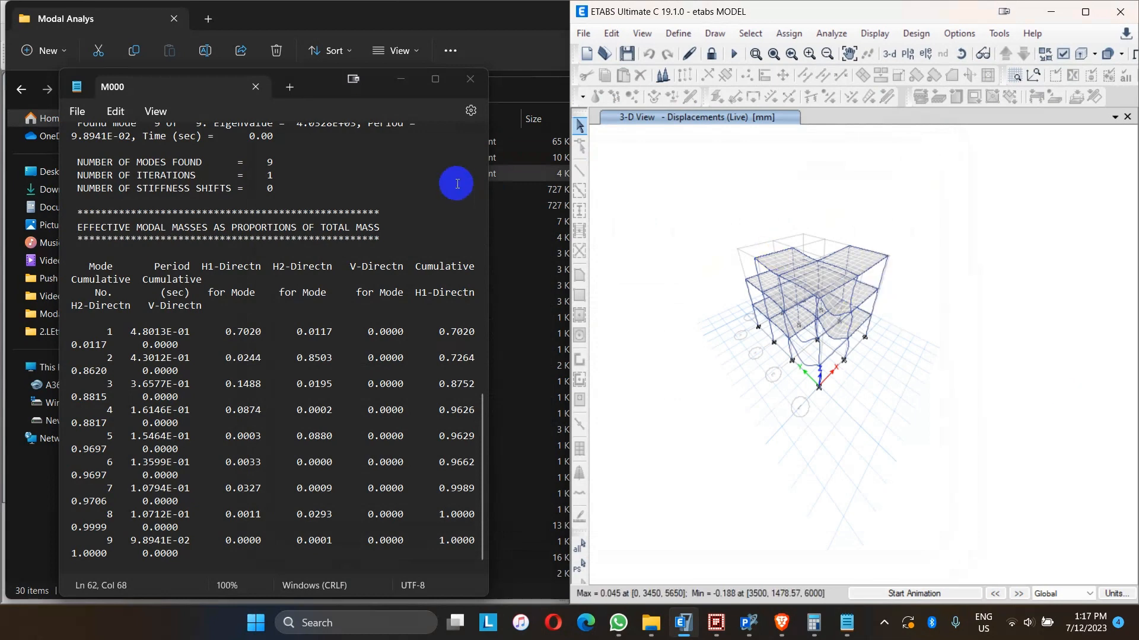
- Close the M000 file and open the ECHO output file from the Modal Analys folder
click(470, 79)
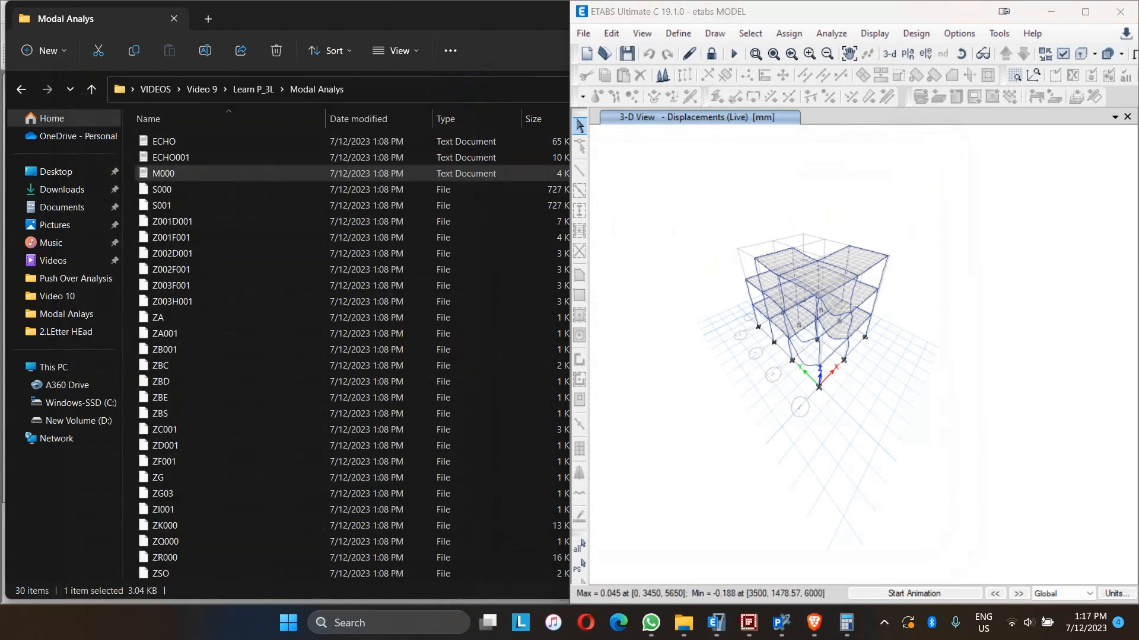
click(177, 158)
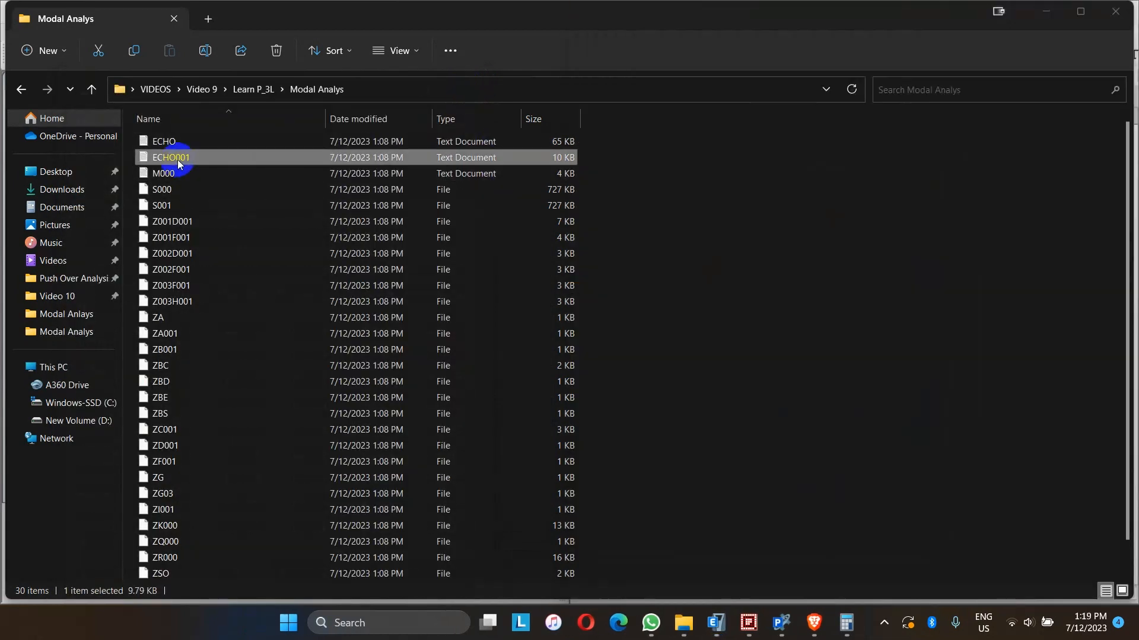
shift+click(155, 145)
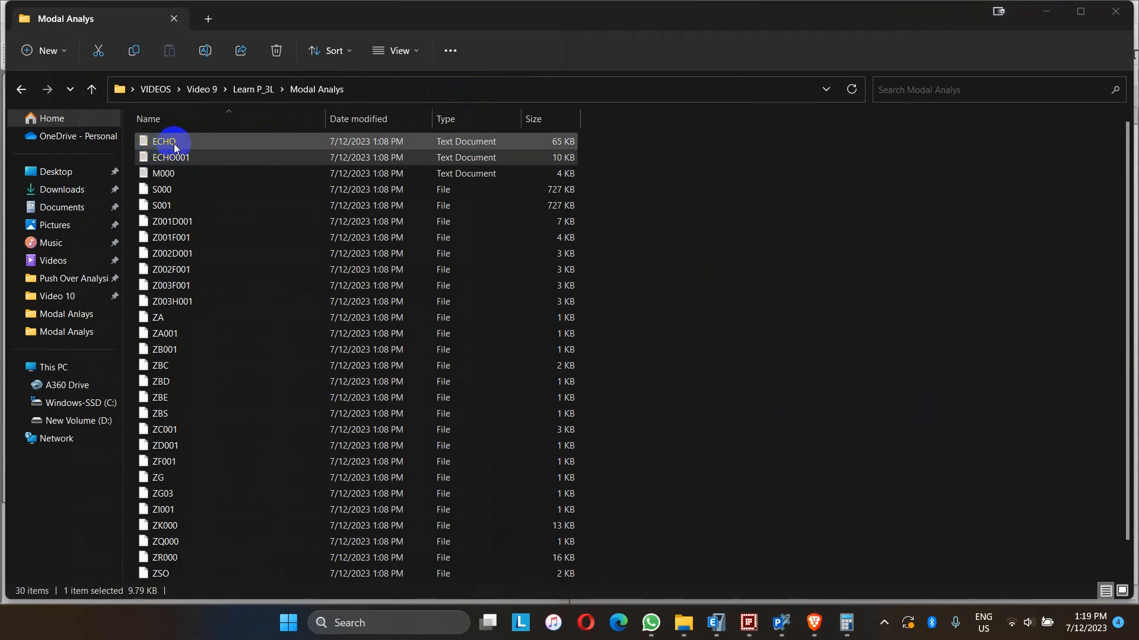
double_click(173, 144)
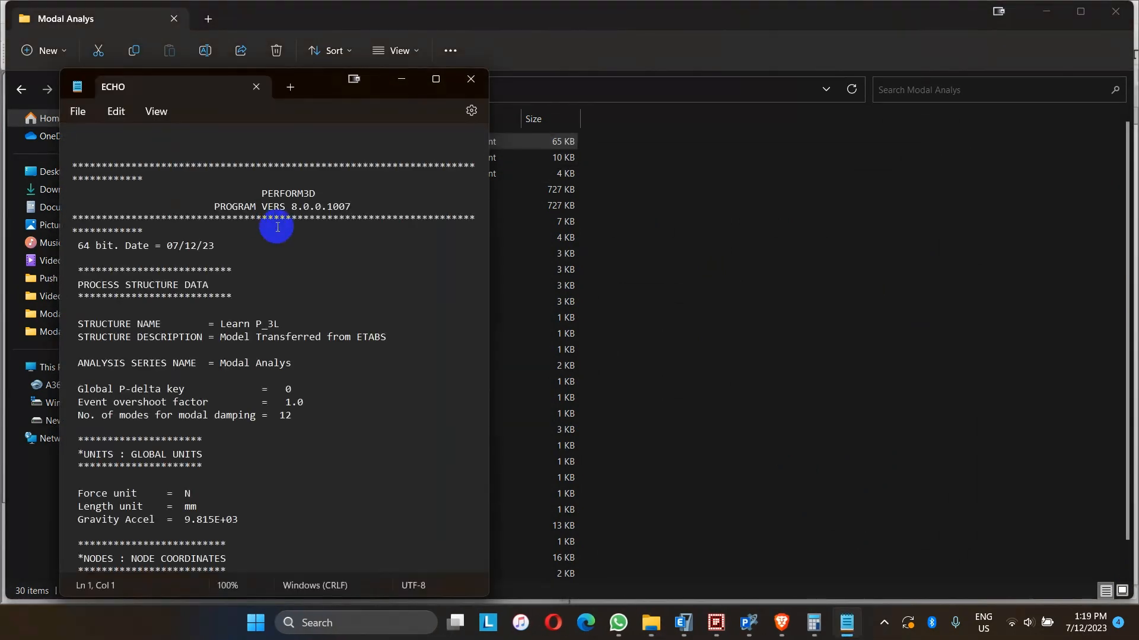
- Scroll through the ECHO file to review the structure data, properties, elements and nodal masses, then close it
scroll(292, 265, down, 5)
scroll(293, 261, up, 4)
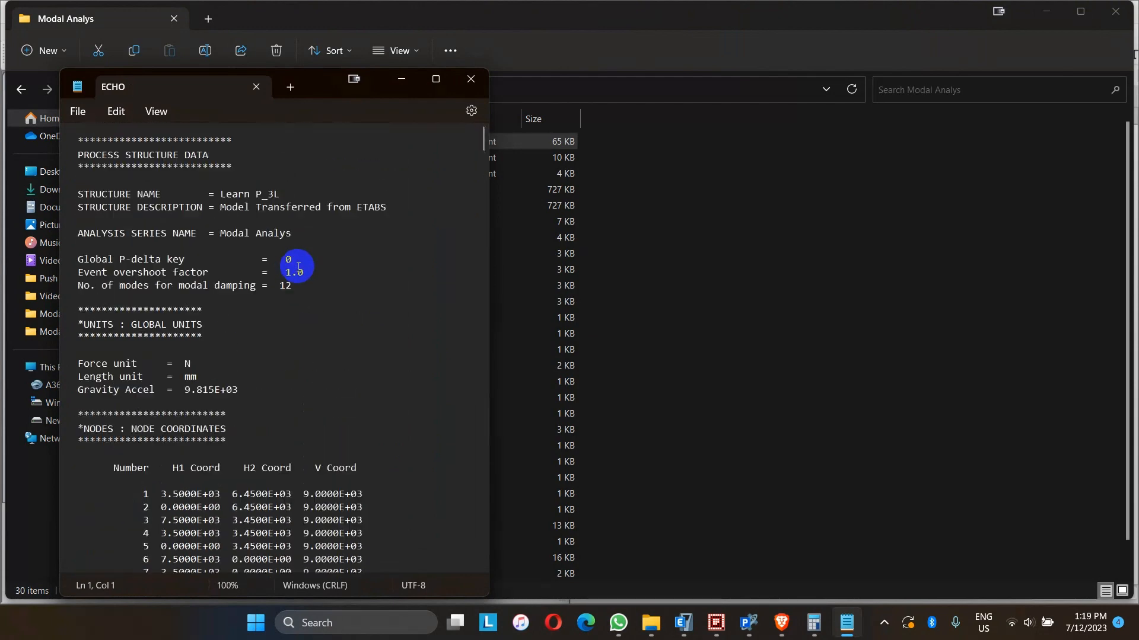
scroll(302, 273, down, 7)
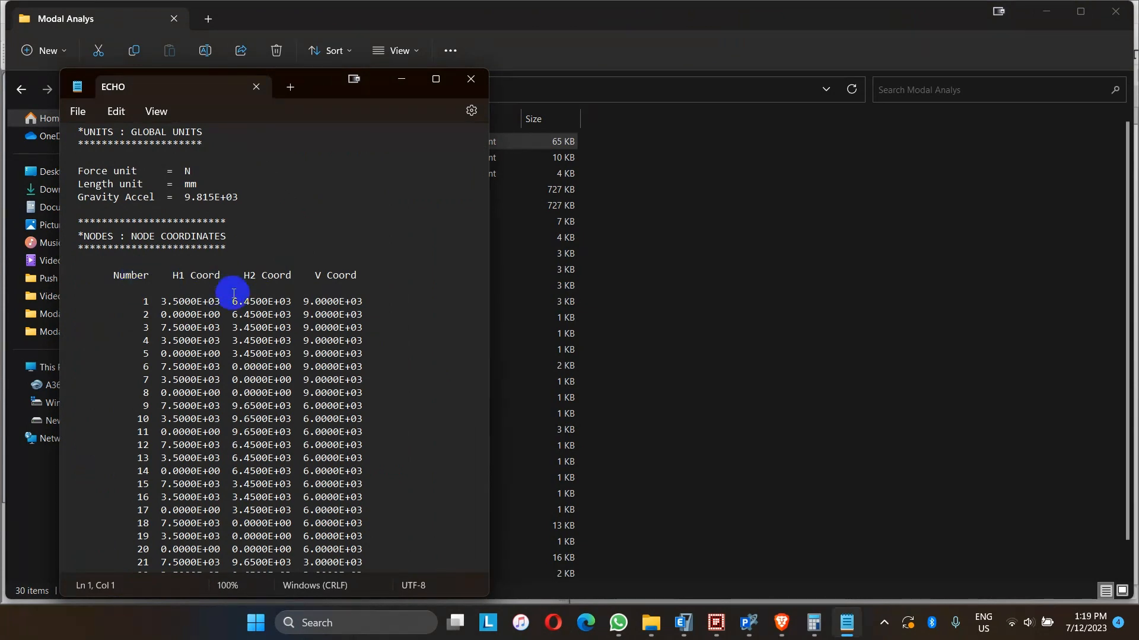
scroll(285, 306, down, 20)
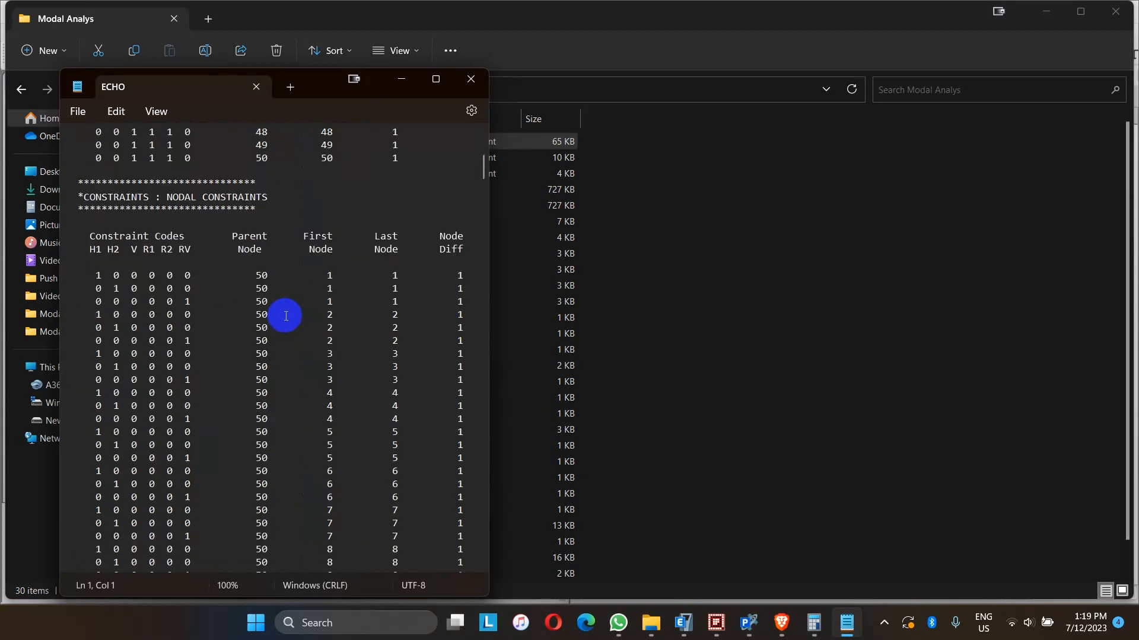
scroll(286, 316, down, 20)
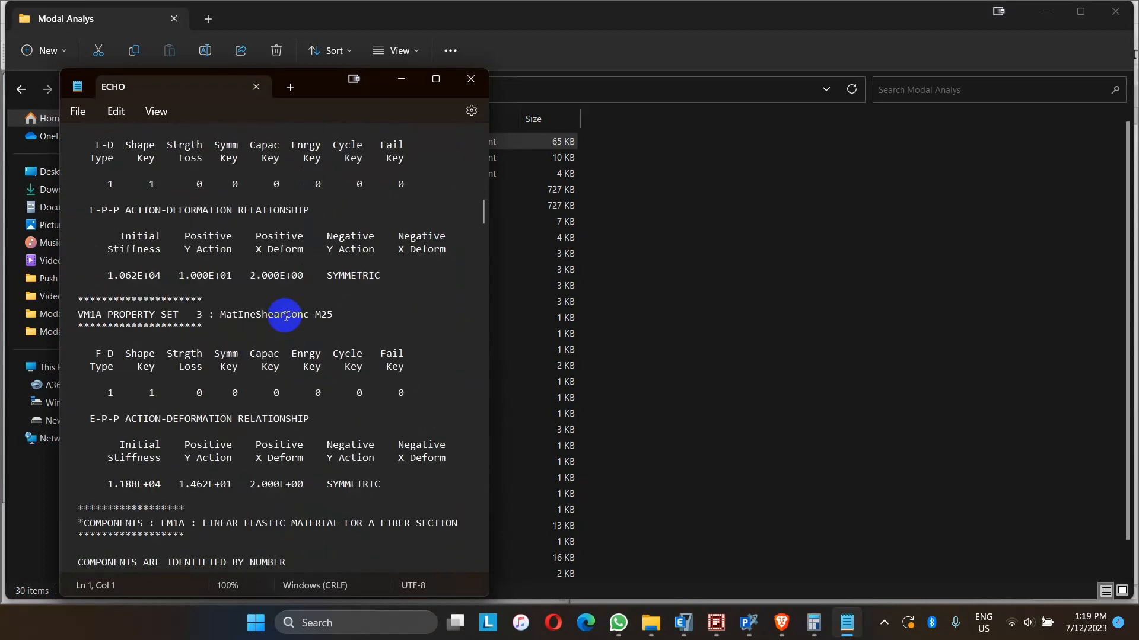
scroll(286, 316, down, 15)
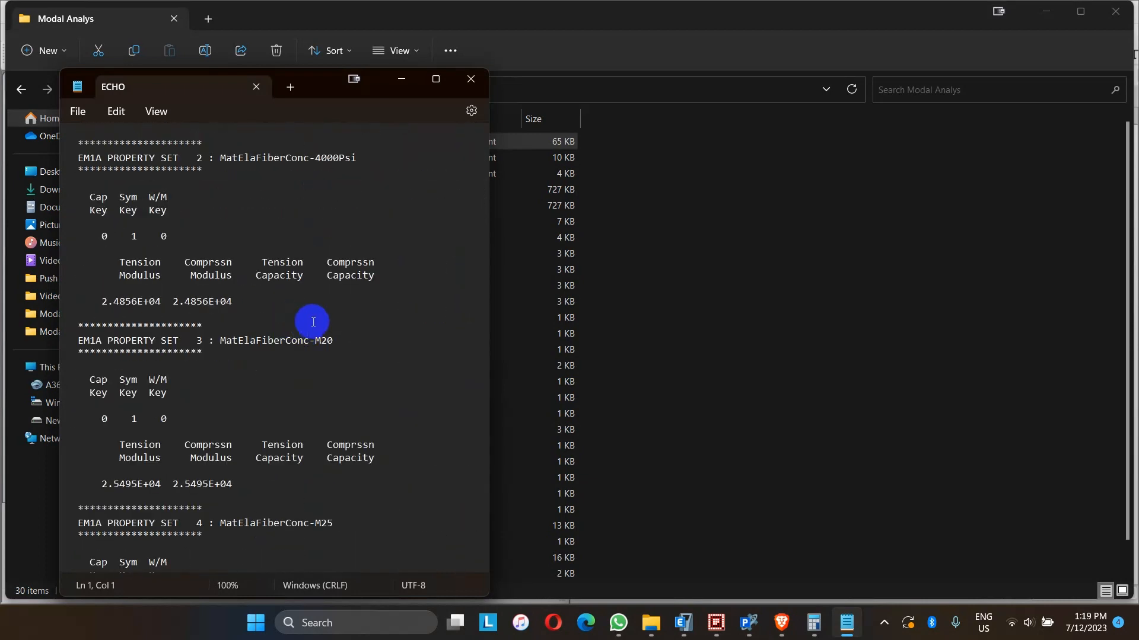
scroll(313, 321, down, 20)
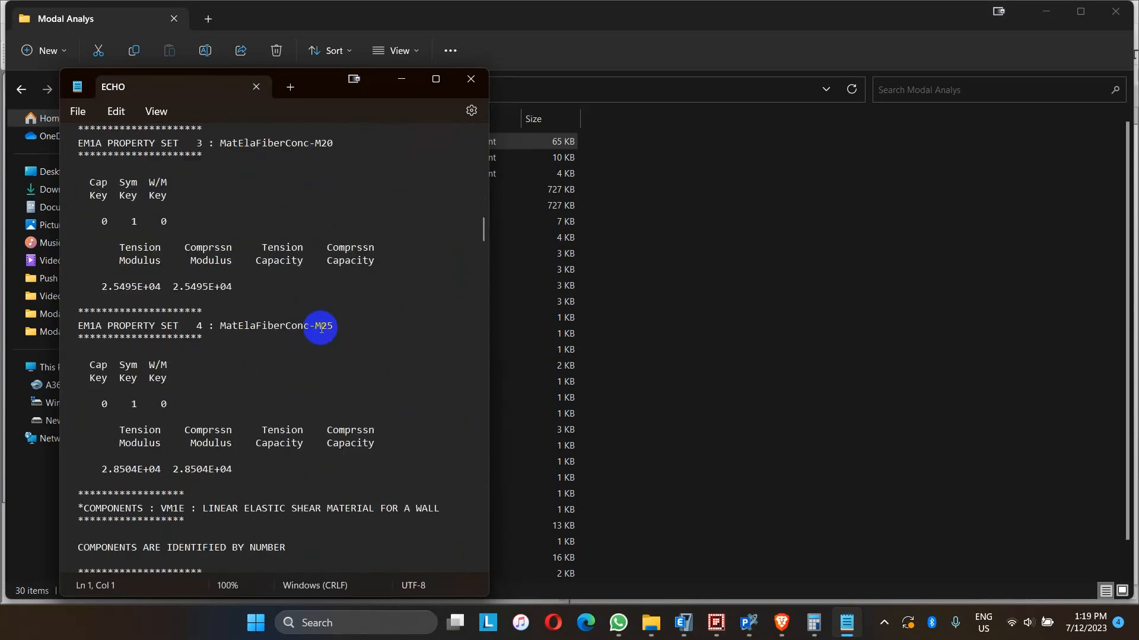
scroll(325, 340, down, 20)
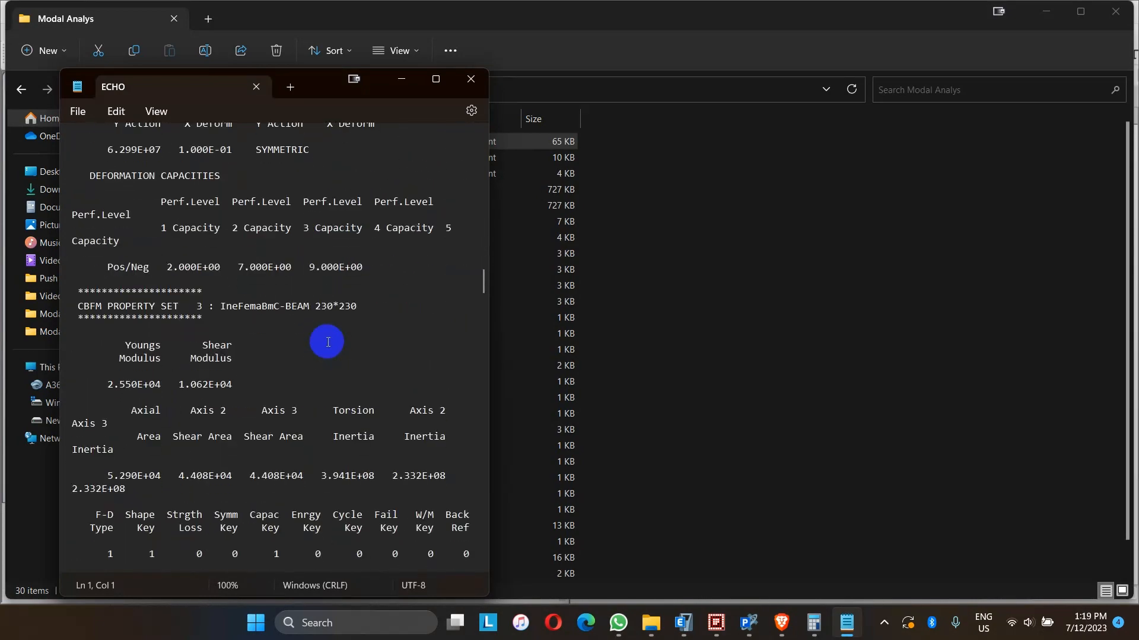
scroll(327, 356, down, 20)
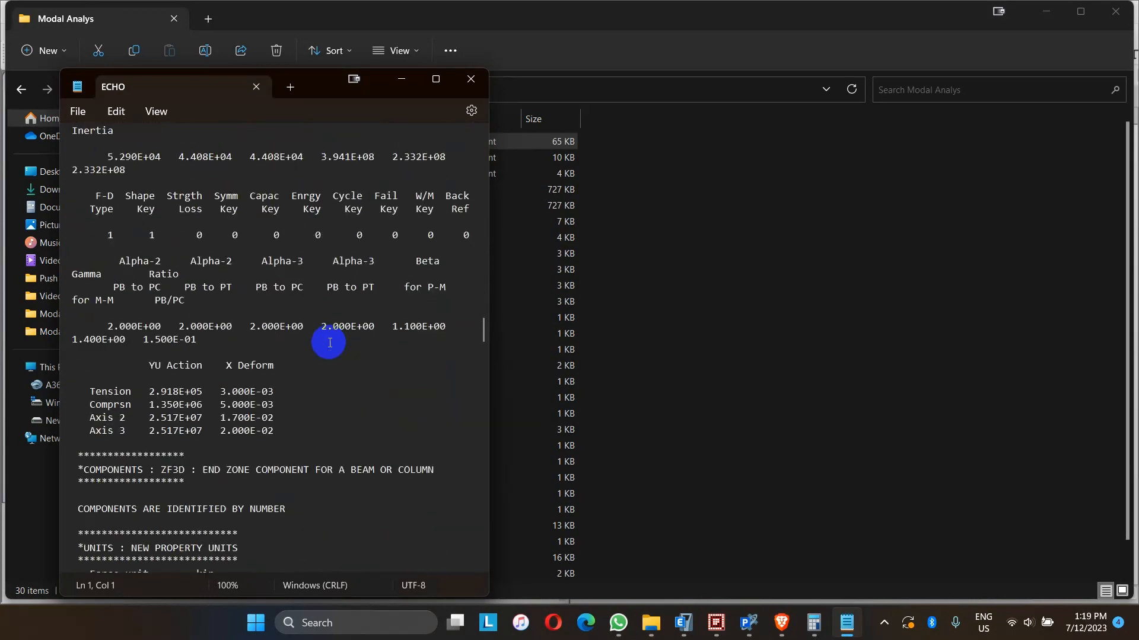
scroll(327, 379, down, 10)
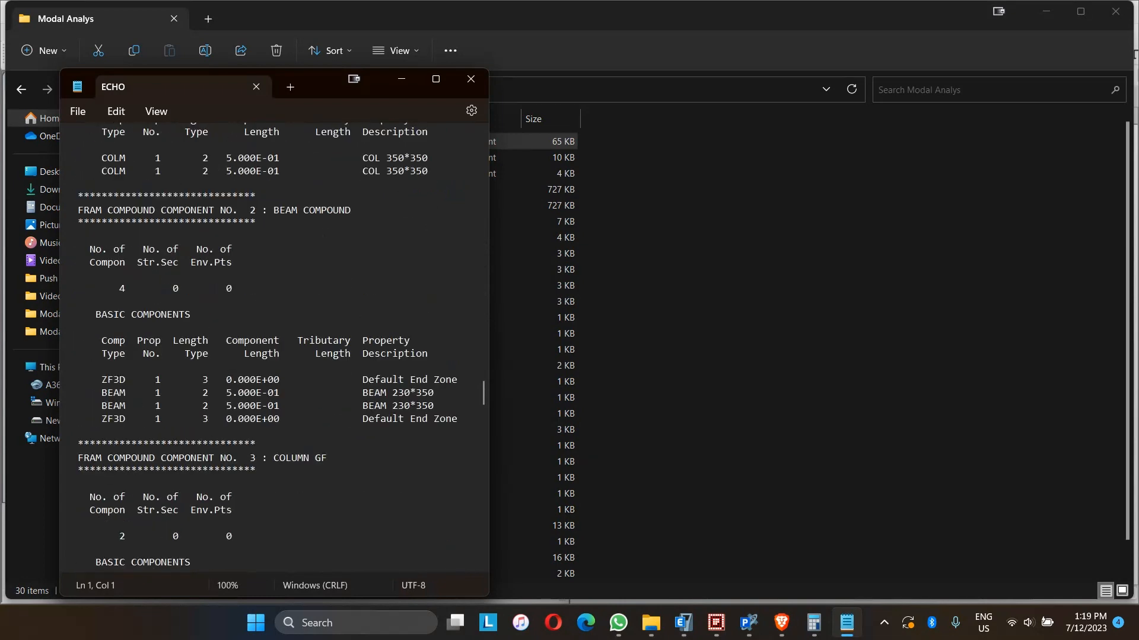
scroll(333, 332, down, 15)
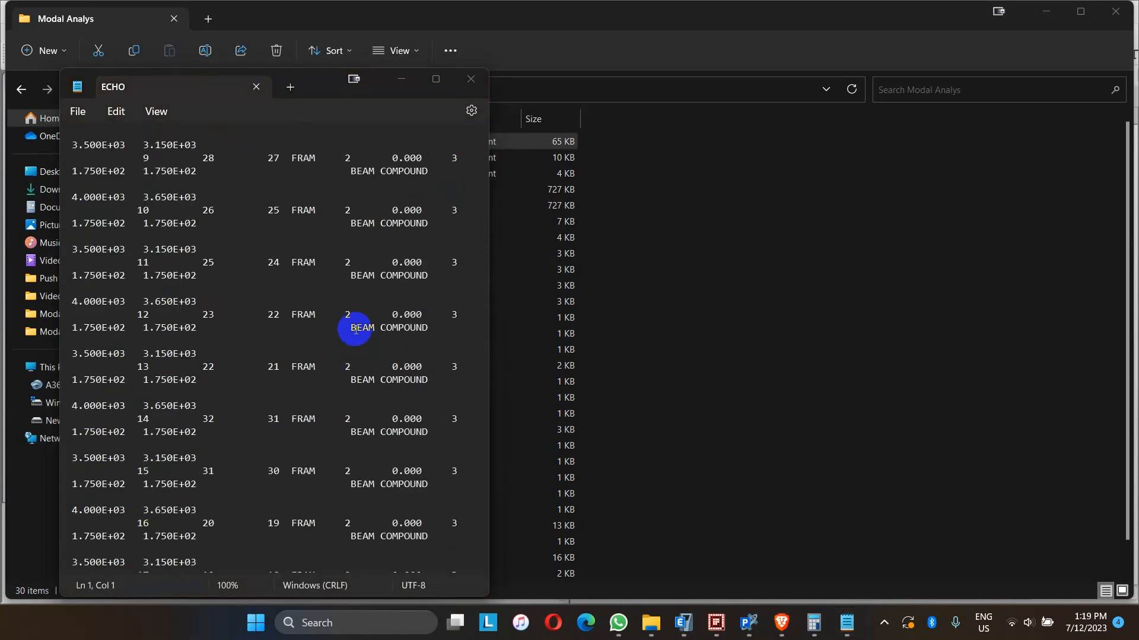
scroll(356, 330, down, 17)
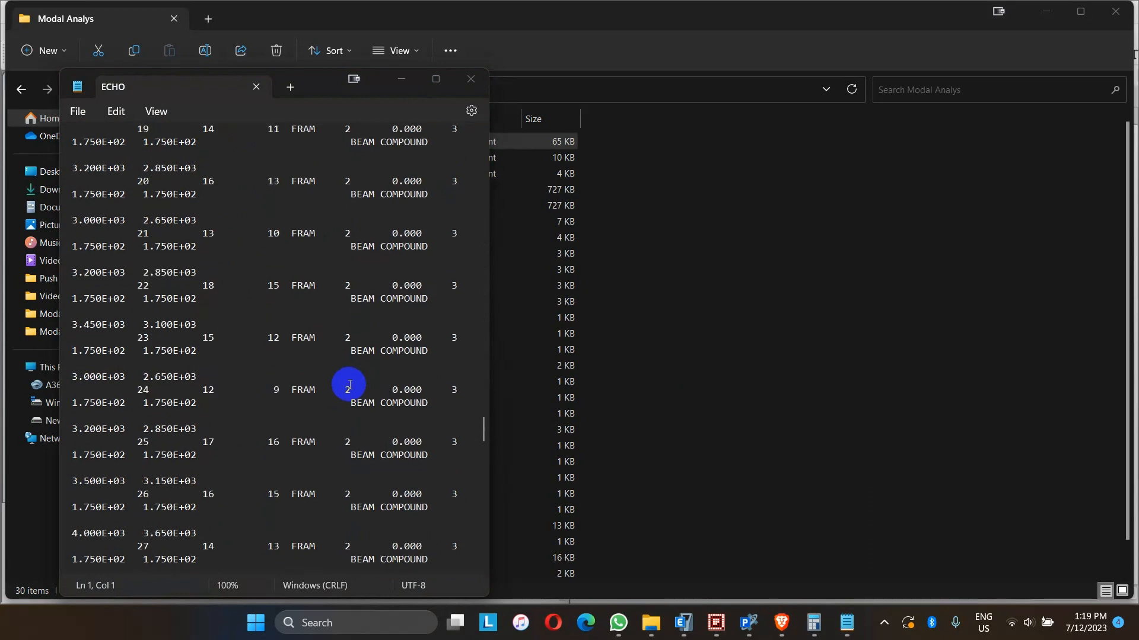
scroll(350, 385, down, 20)
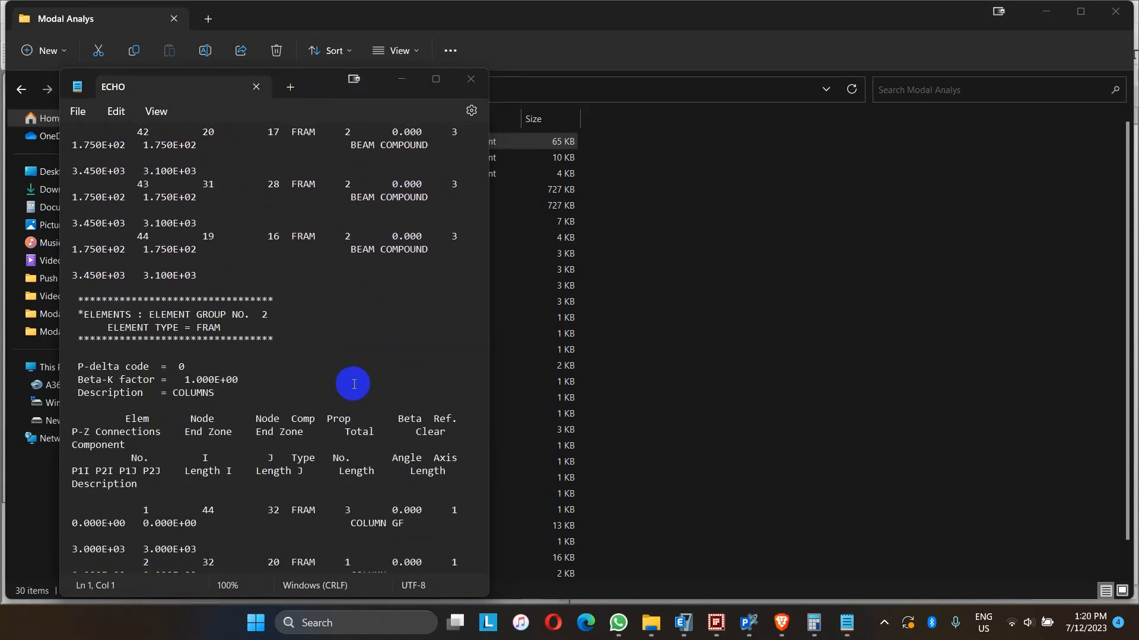
scroll(356, 385, down, 20)
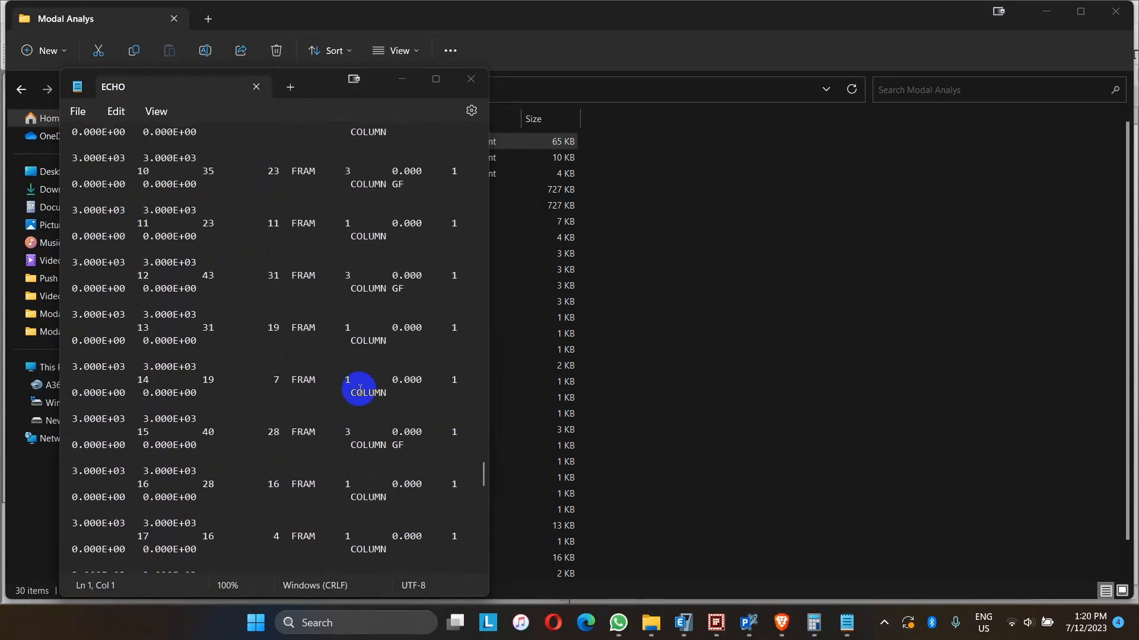
scroll(360, 390, down, 20)
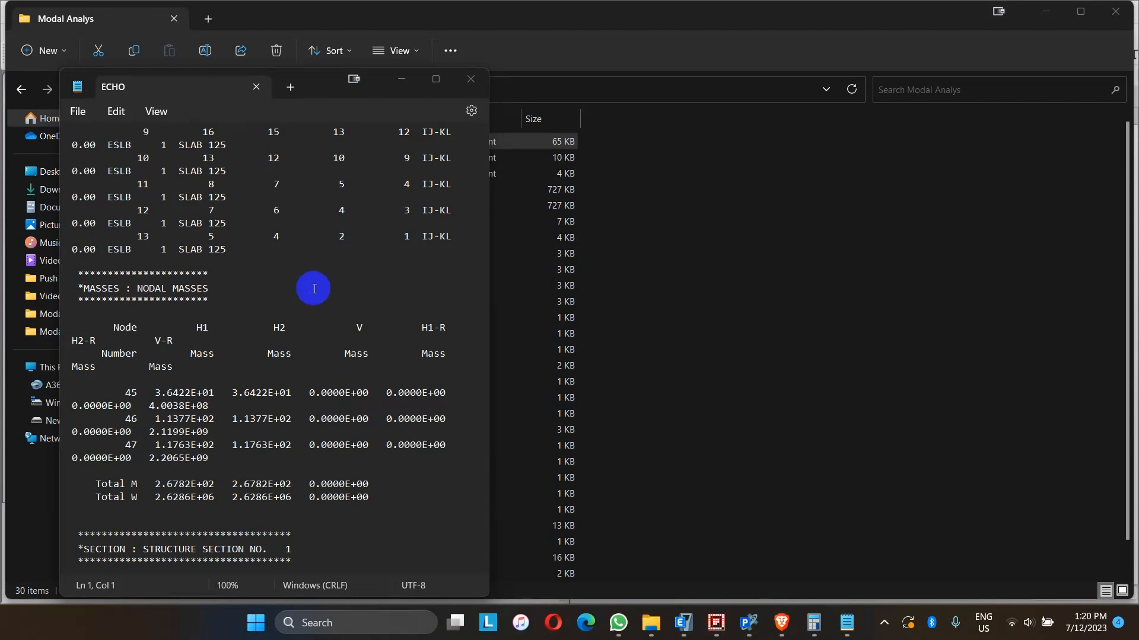
click(255, 87)
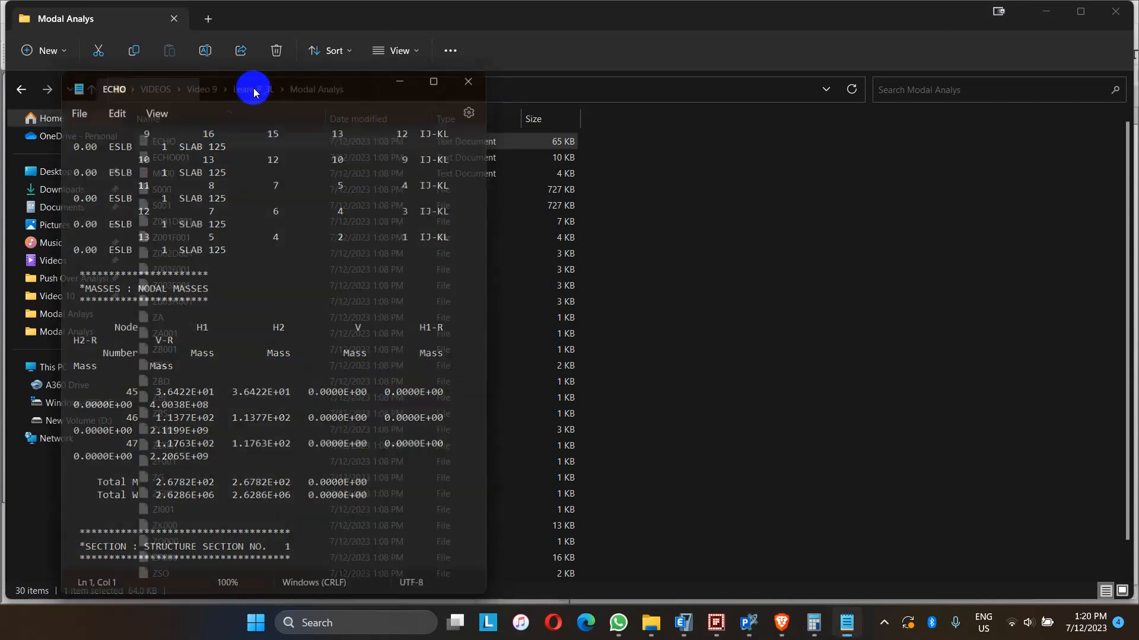
- Open ECHO001 and highlight the self weight pattern description and the total vertical nodal load
double_click(198, 157)
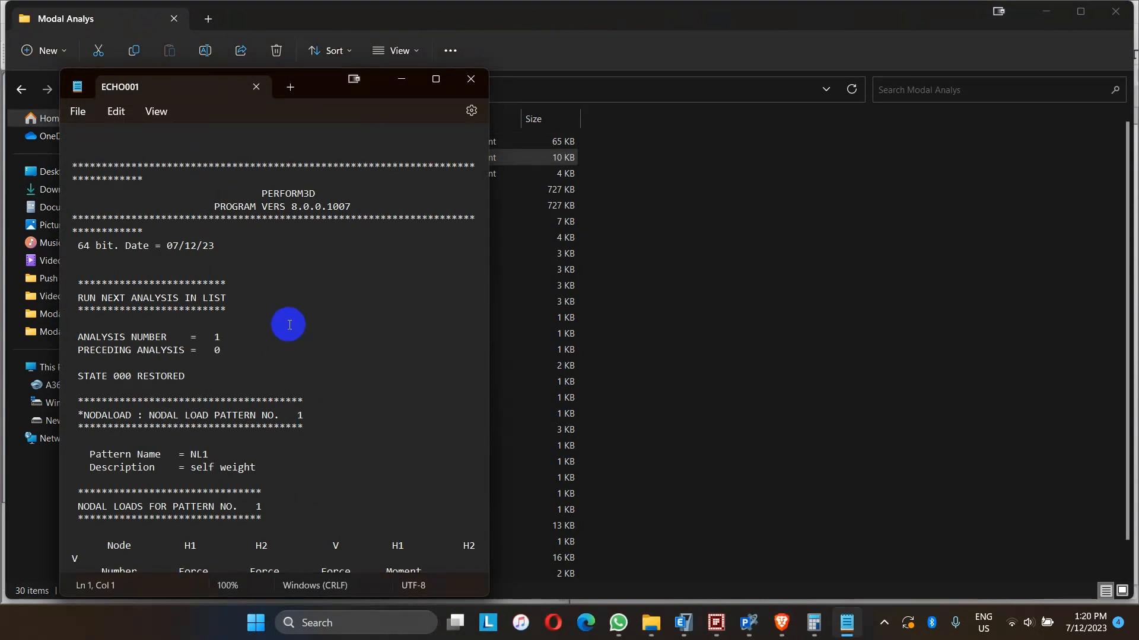
drag(191, 468, 261, 467)
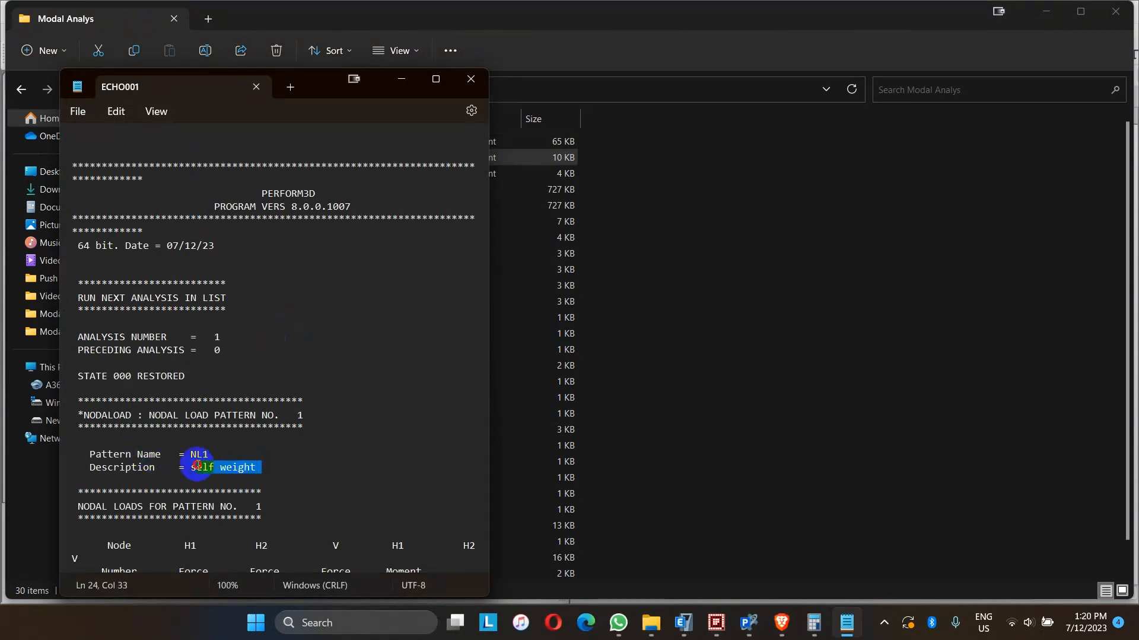
scroll(315, 427, down, 5)
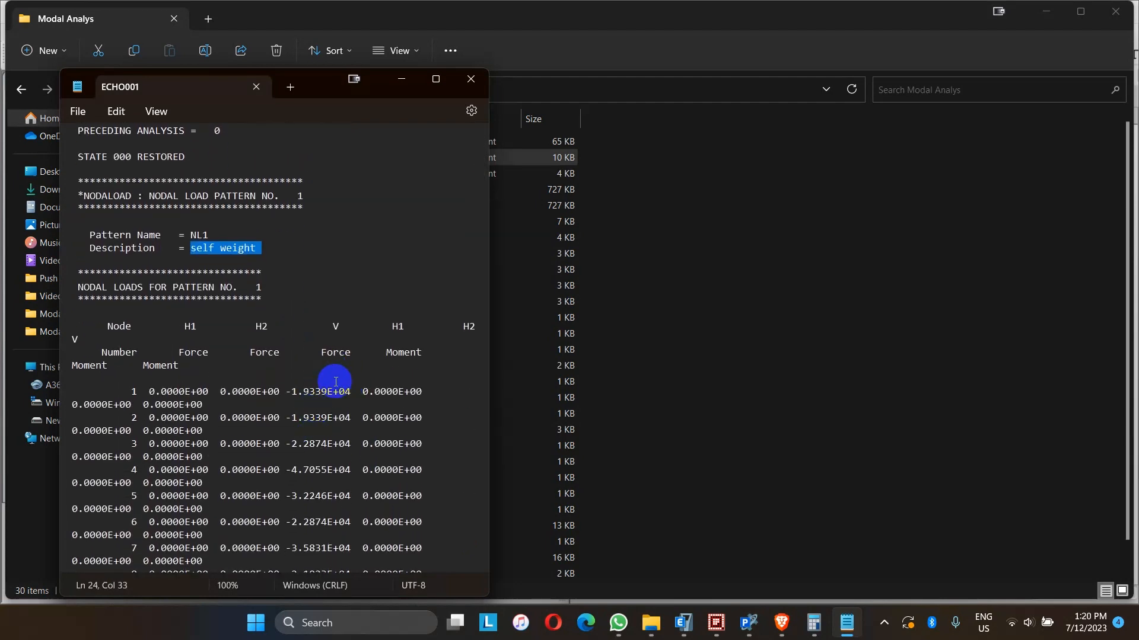
scroll(336, 382, down, 12)
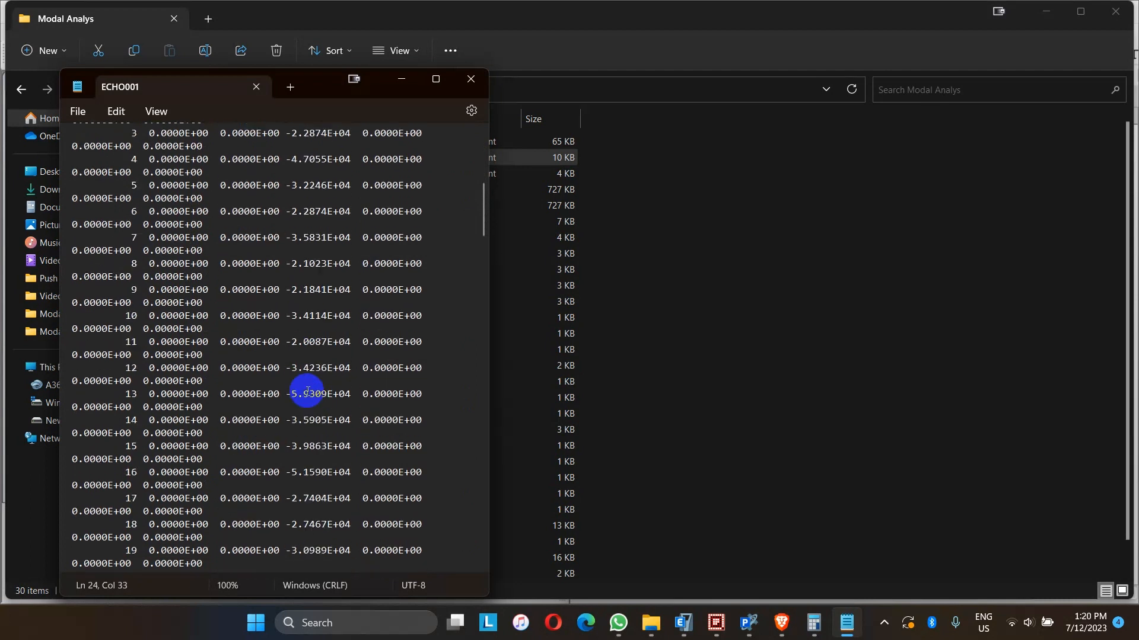
scroll(308, 391, down, 9)
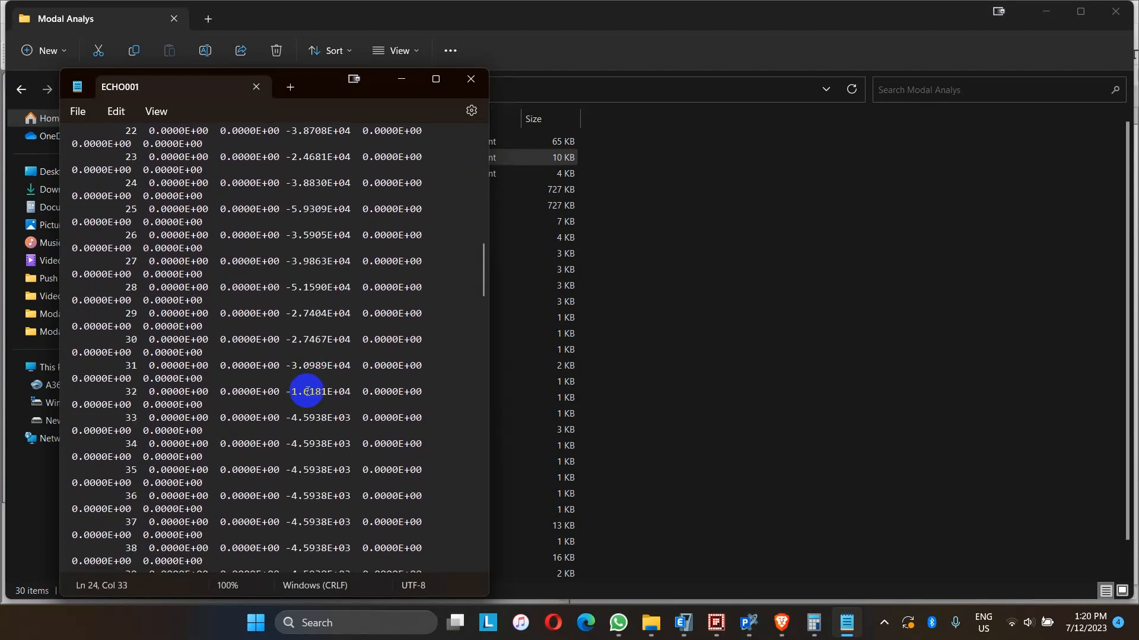
scroll(307, 391, down, 7)
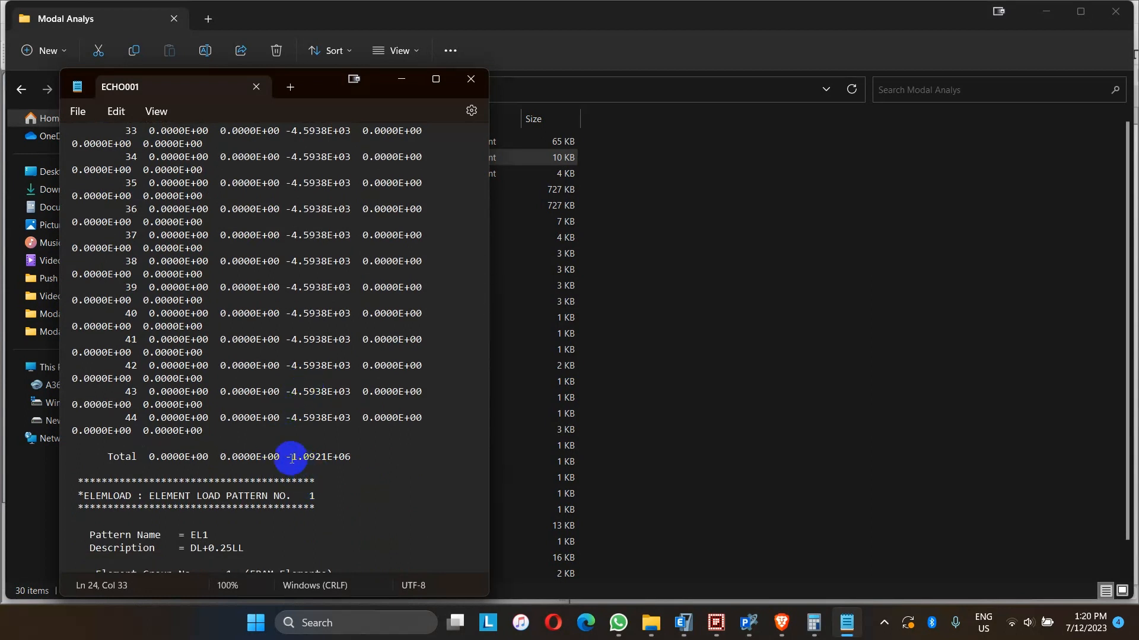
drag(286, 456, 348, 455)
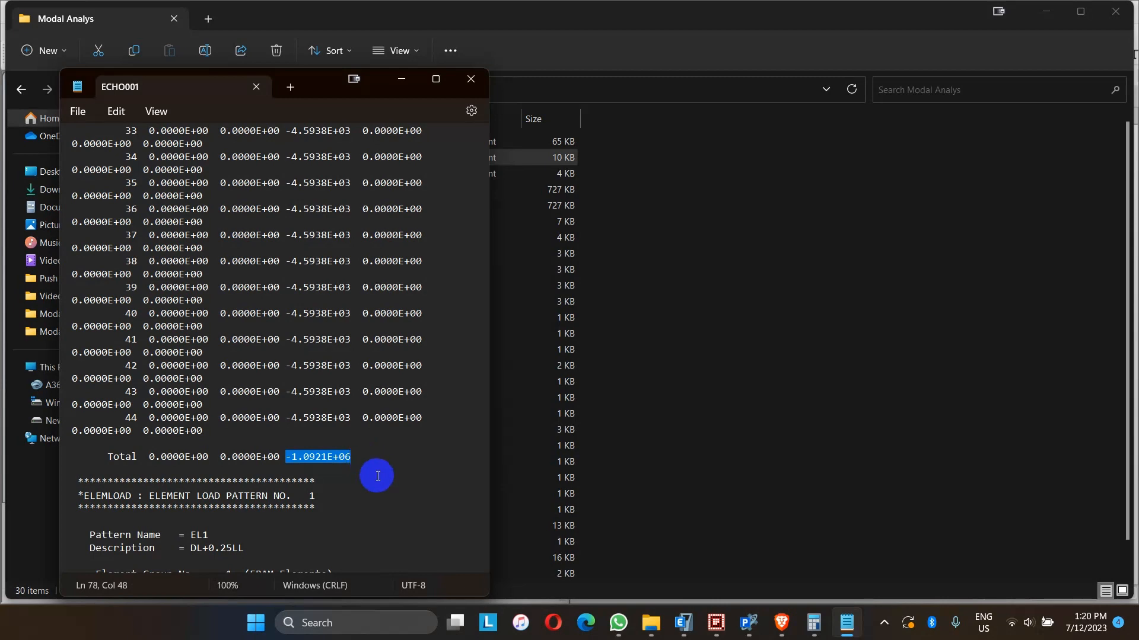
- Switch to ETABS and display the Base Reactions table from the structure output results
click(683, 622)
click(870, 34)
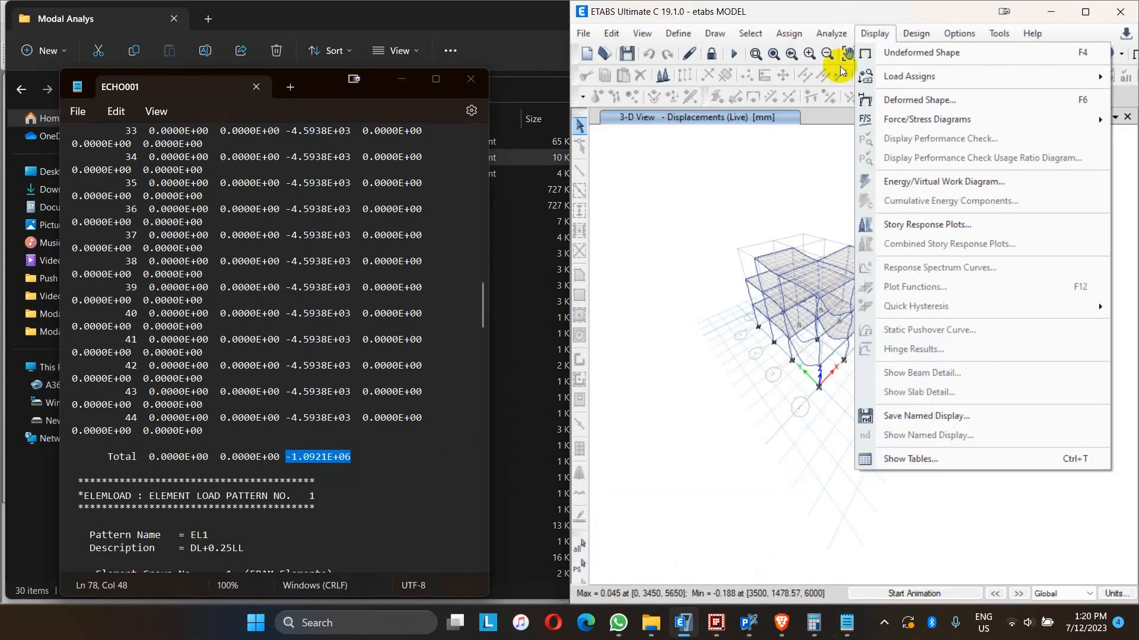
click(896, 468)
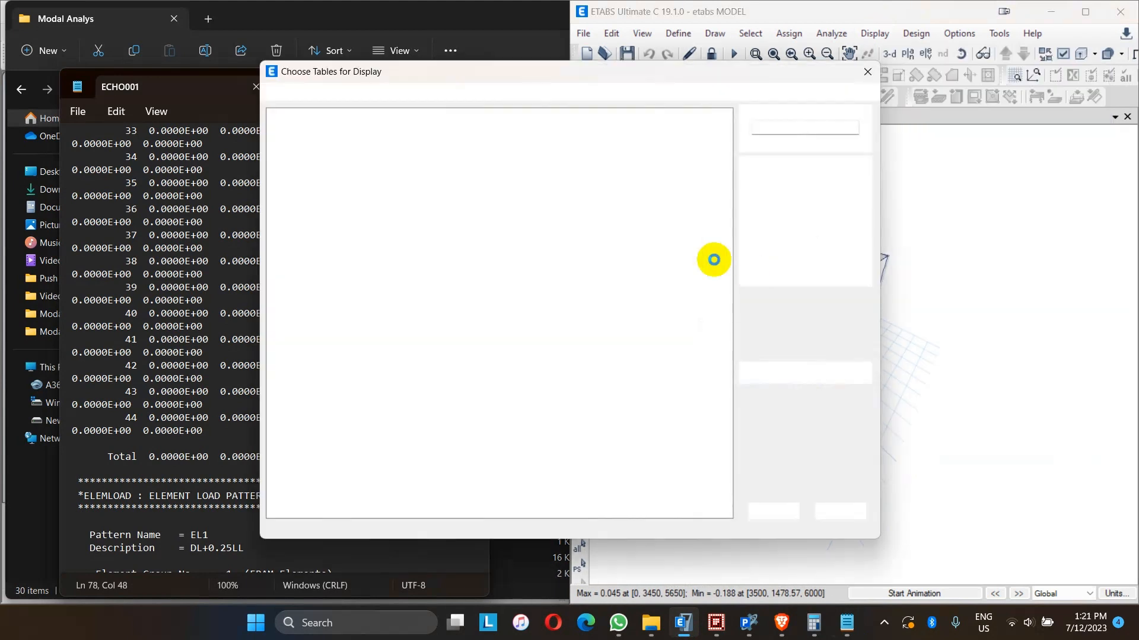
click(286, 304)
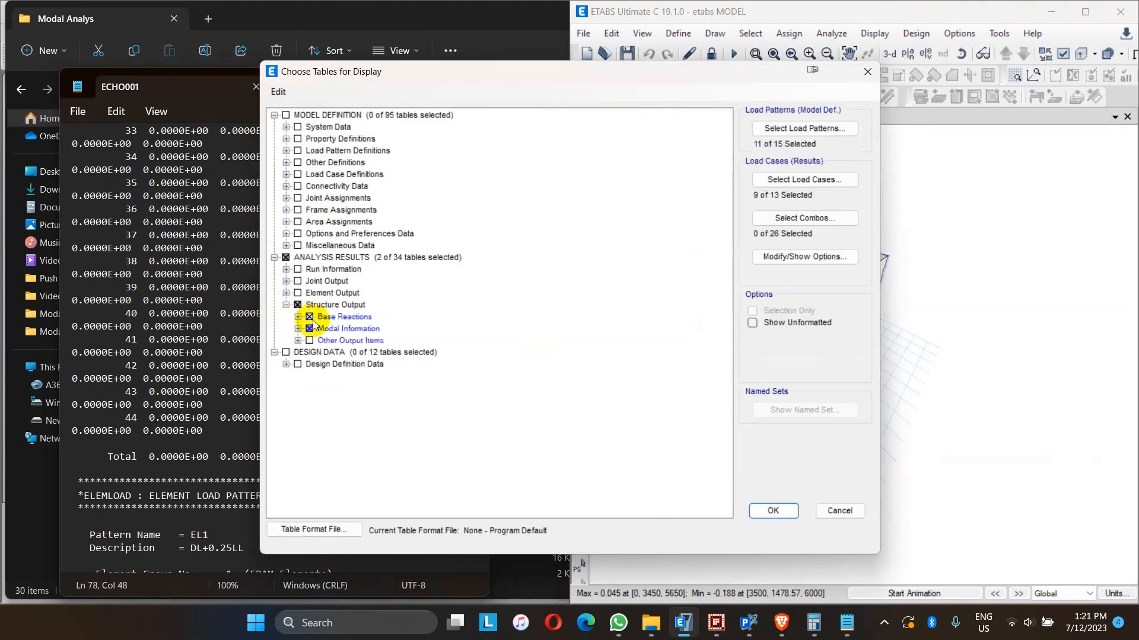
click(772, 510)
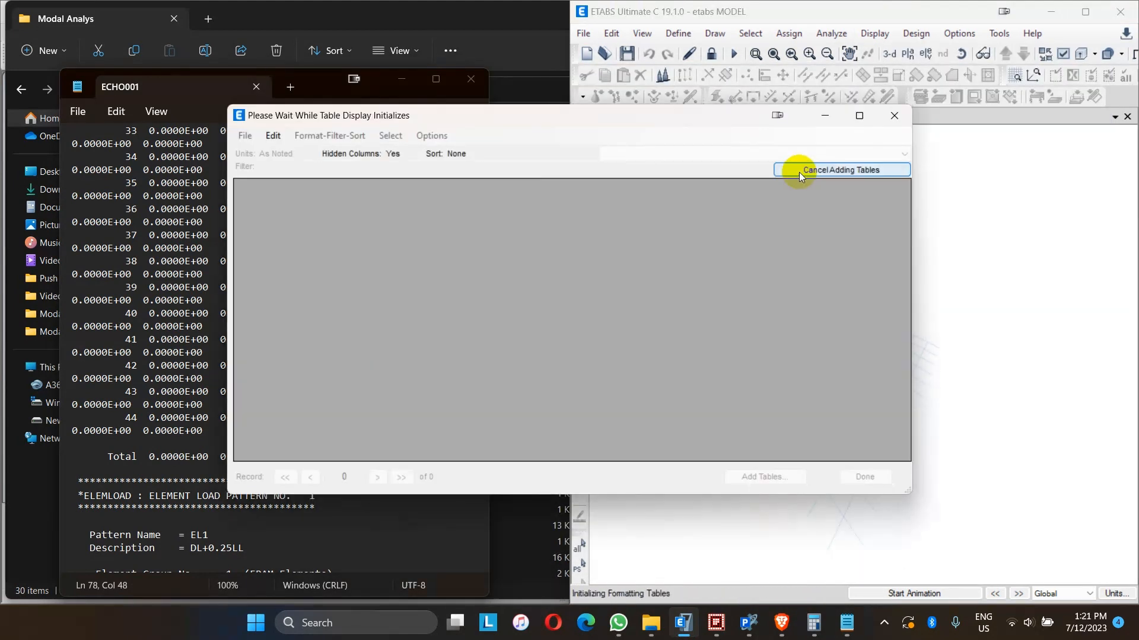
- Review the Base Reactions table and export the current table to Excel
scroll(516, 279, down, 2)
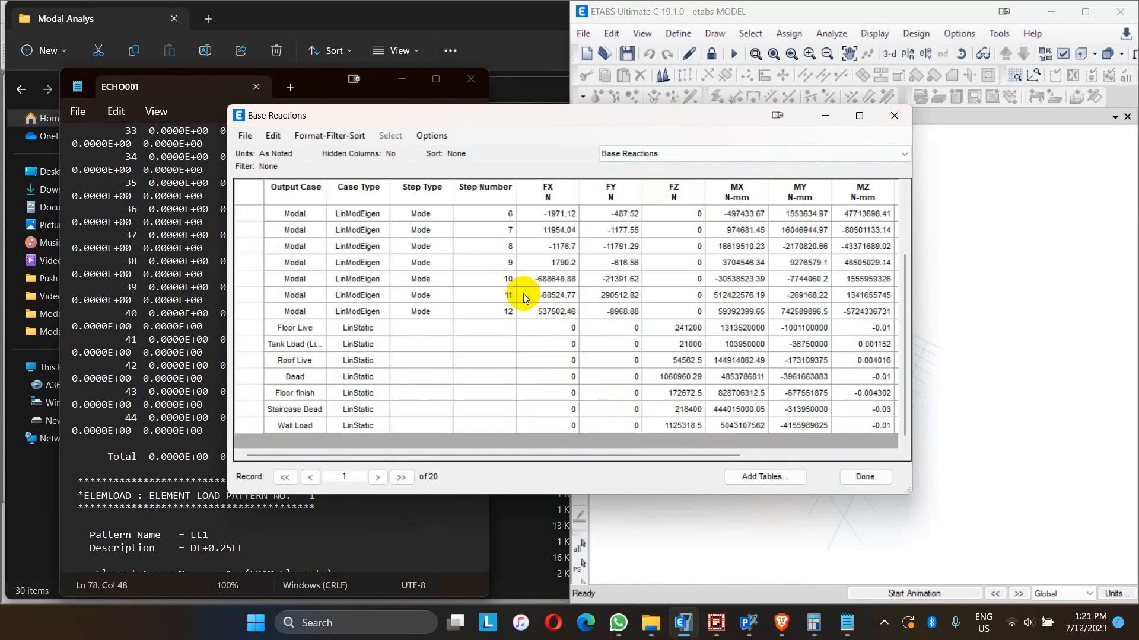
scroll(523, 294, up, 2)
scroll(523, 293, down, 2)
scroll(523, 294, up, 2)
click(244, 137)
mouse_move(264, 152)
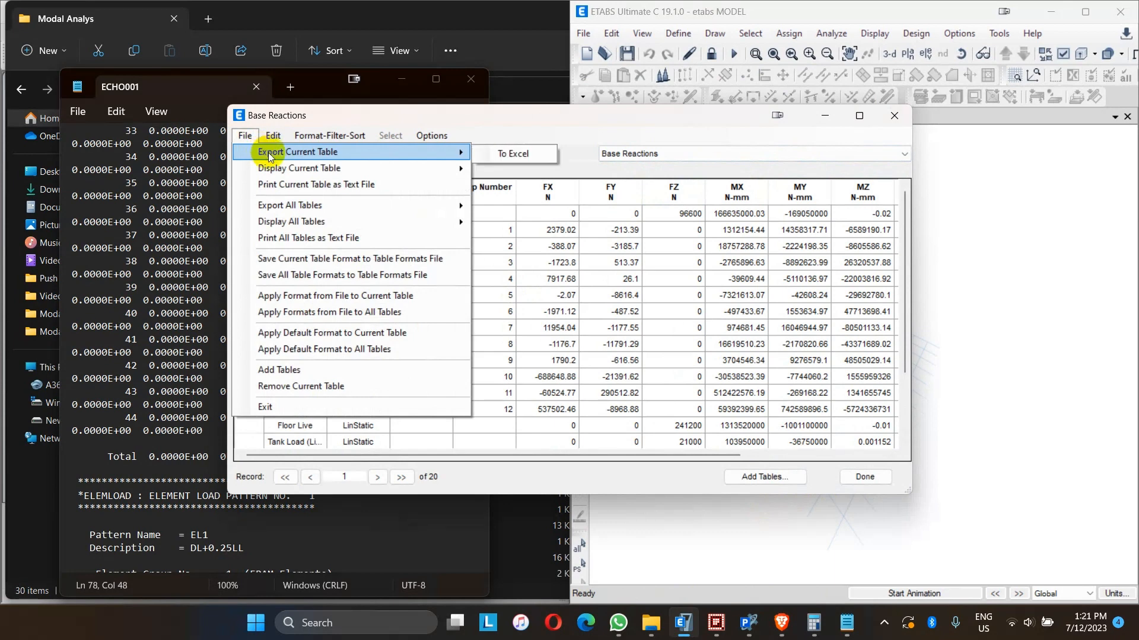
click(504, 153)
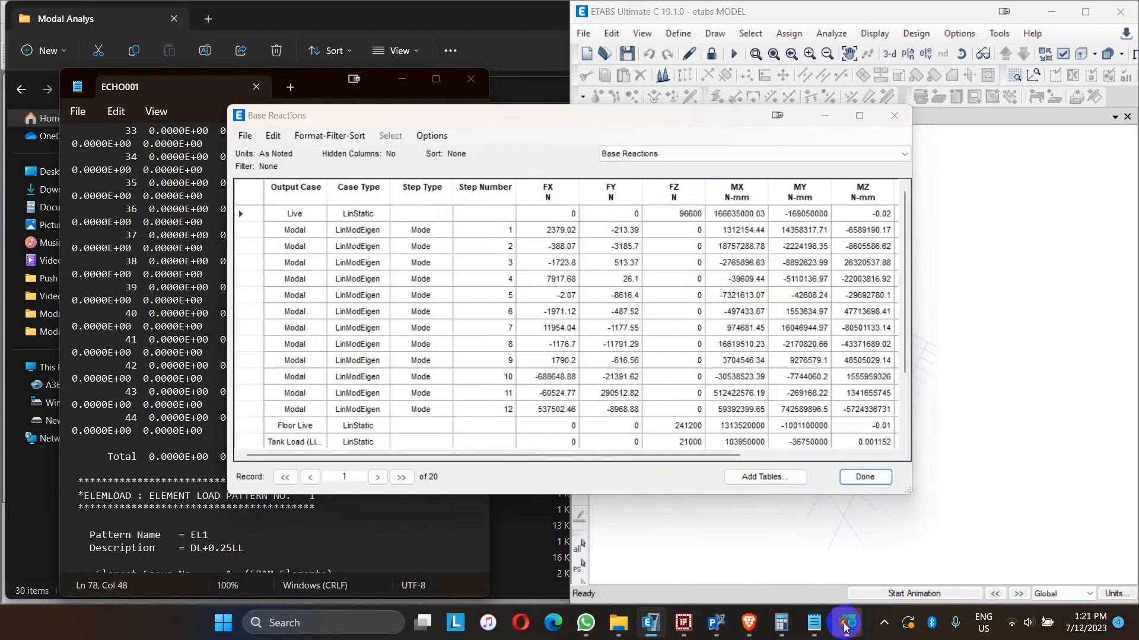
- Delete the Modal rows for modes 1 to 12 from the exported Base Reactions sheet
click(526, 132)
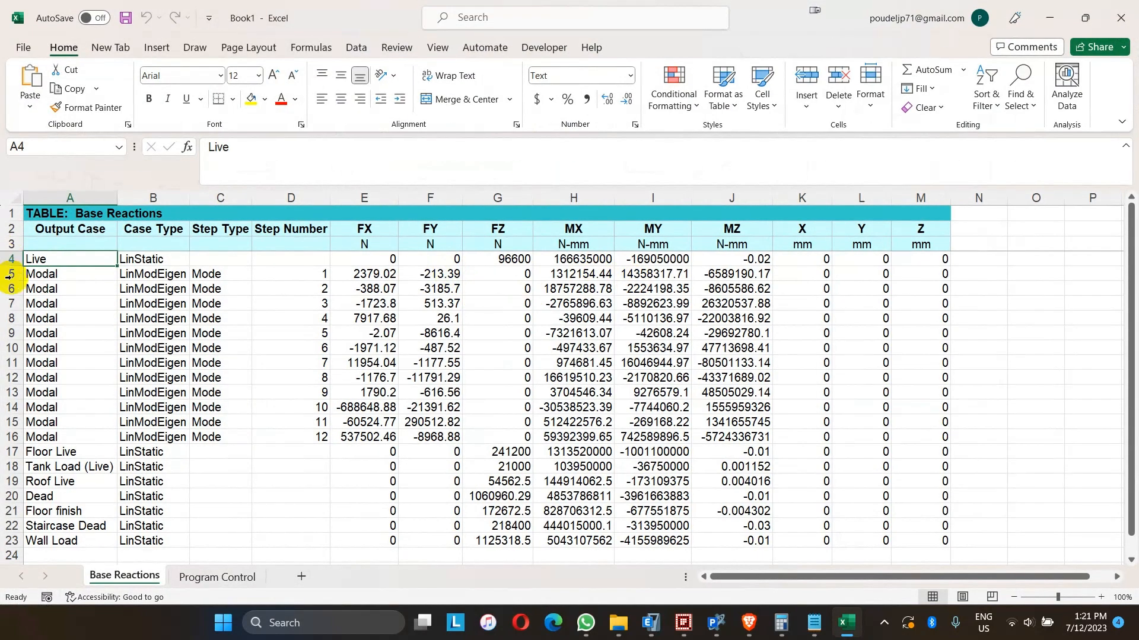
drag(6, 274, 2, 442)
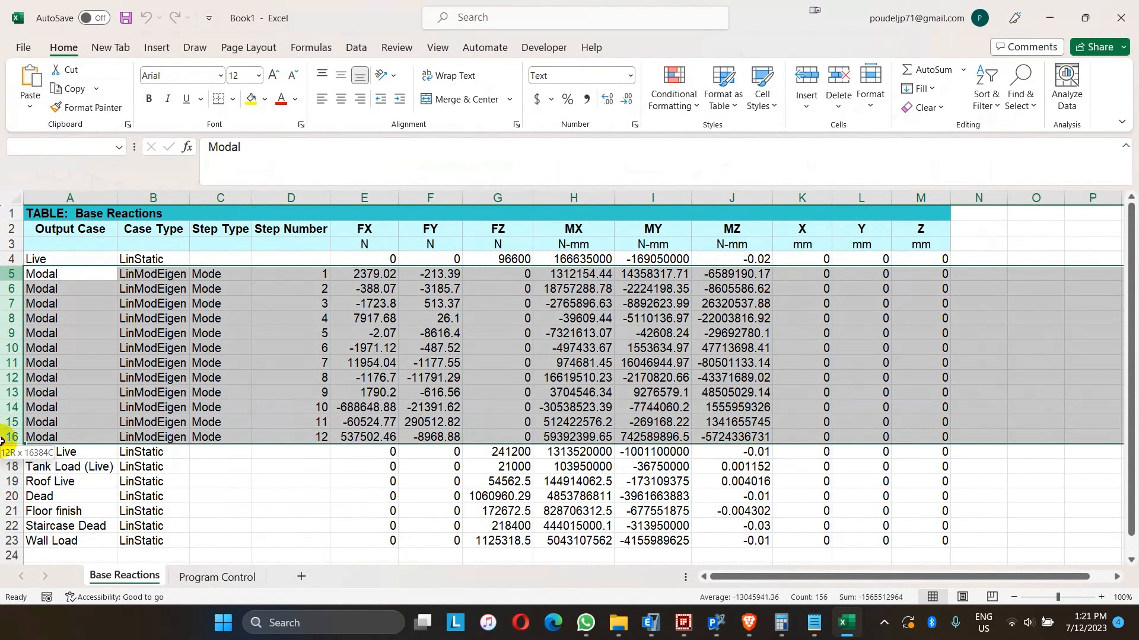
key(ctrl+minus)
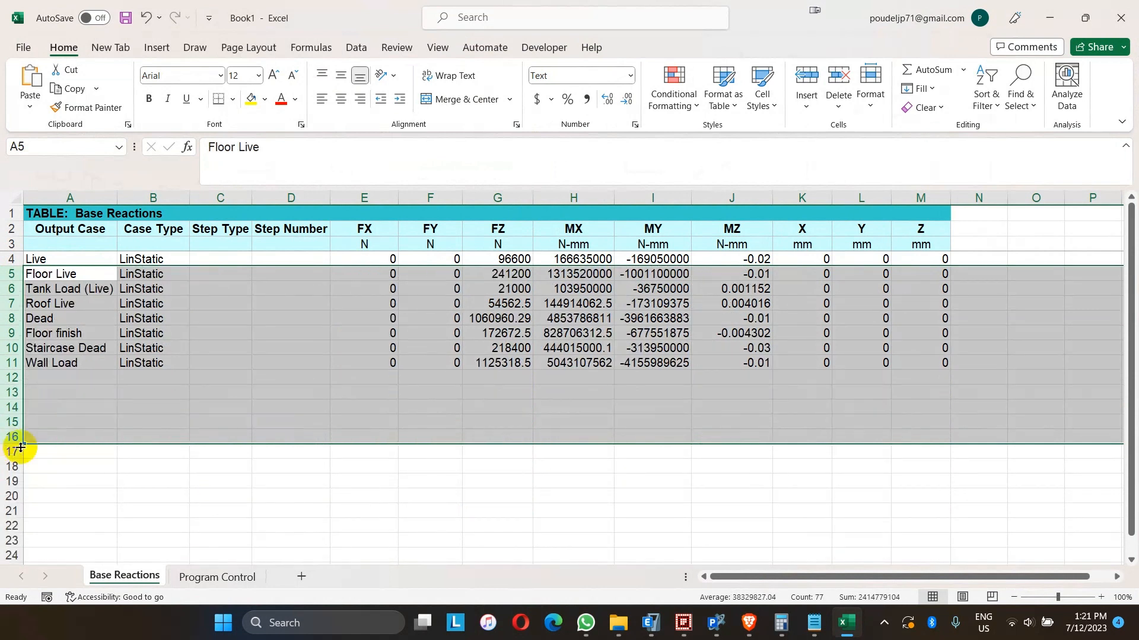
- Highlight the Dead load case row of the Base Reactions sheet in yellow
click(218, 406)
click(17, 322)
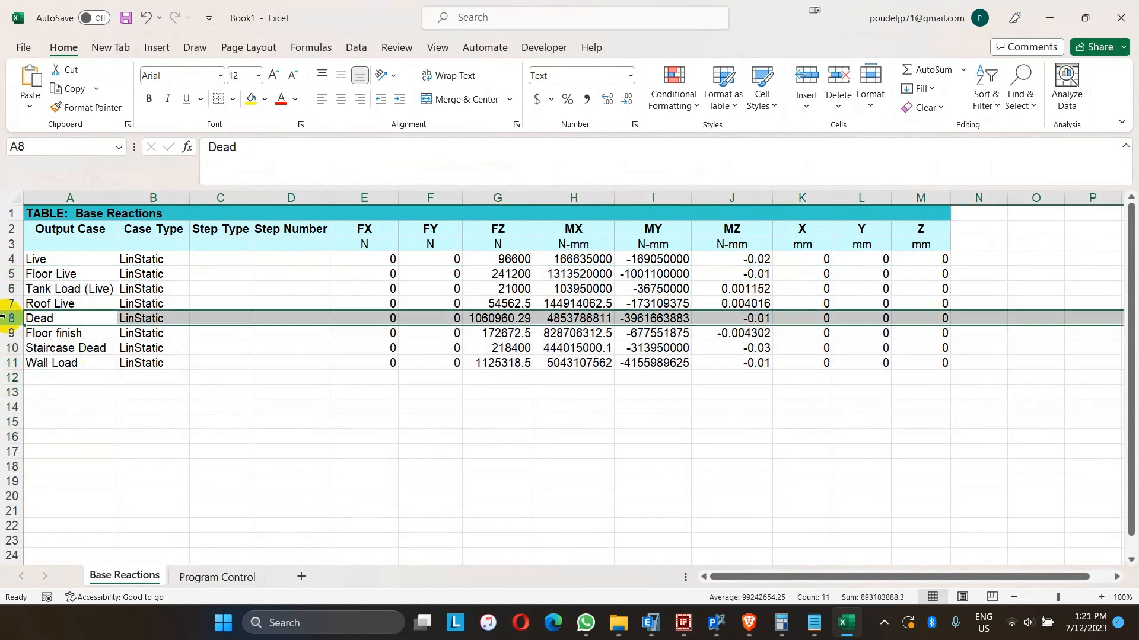
click(251, 99)
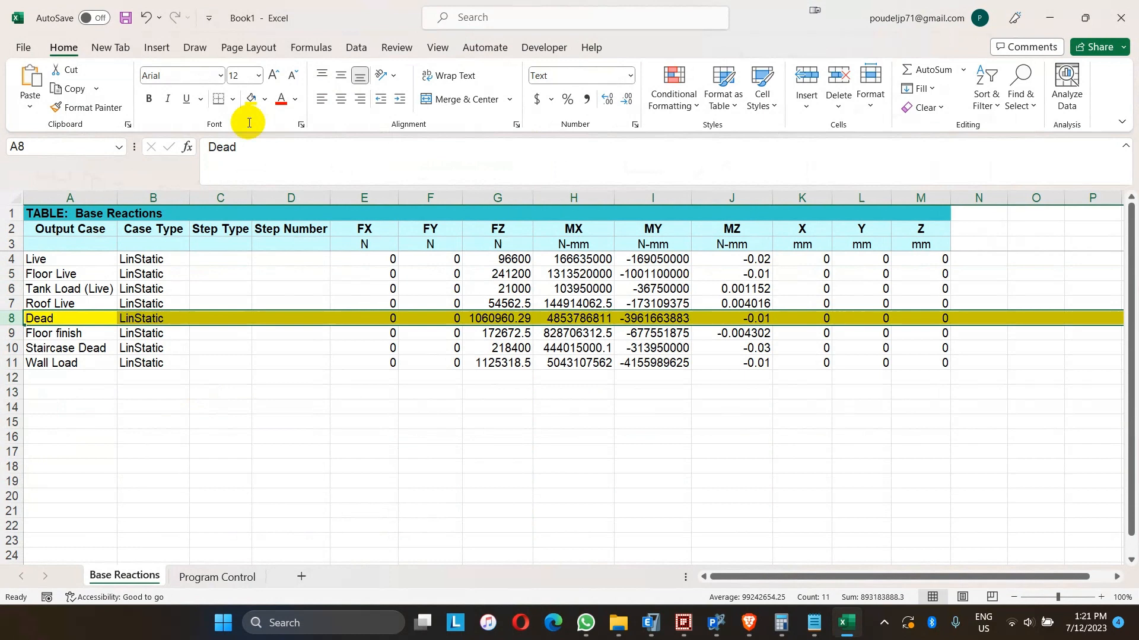
- Enter a formula in G16 that references the Dead load FZ value in G8
click(503, 436)
text(=)
click(488, 321)
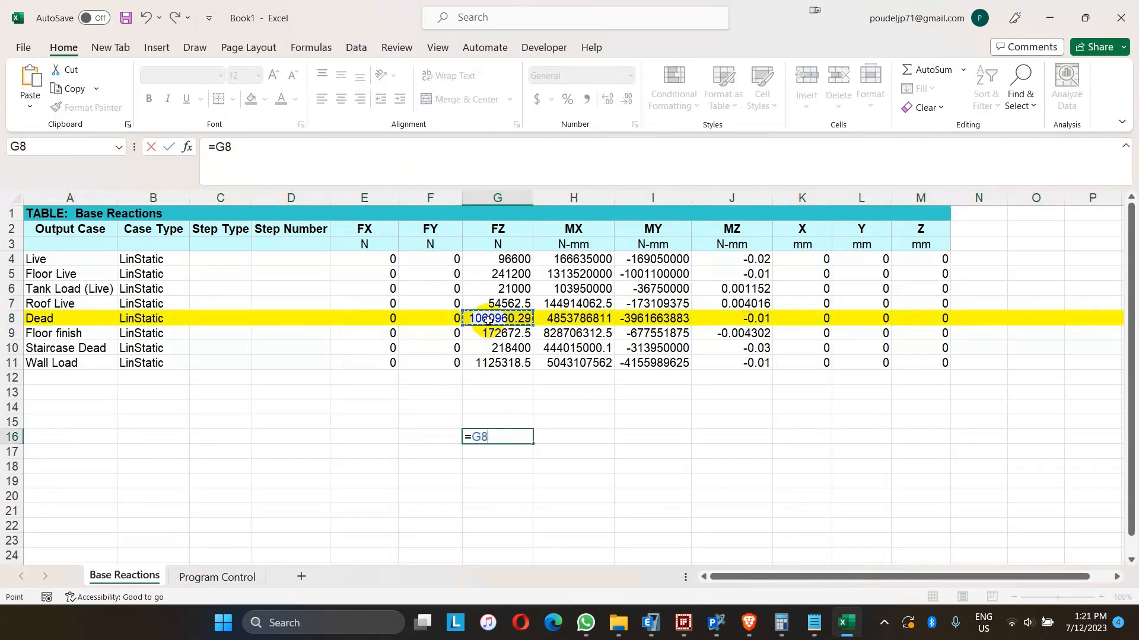
key(Return)
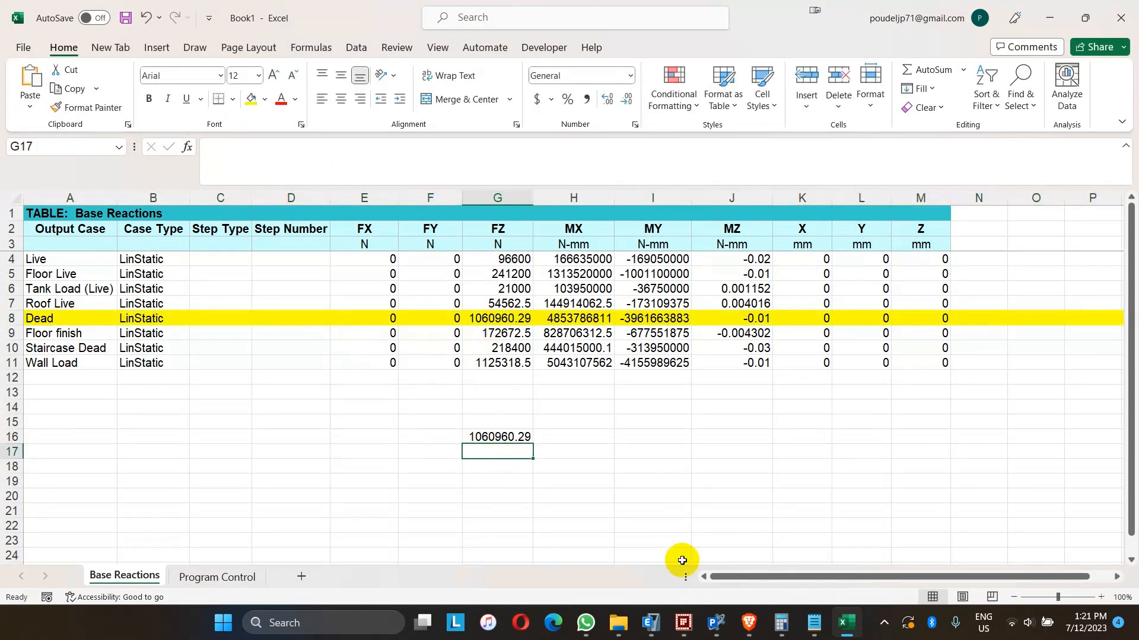
- Paste the copied total vertical nodal load from ECHO001 into cell G17 below the Dead FZ reference
click(716, 623)
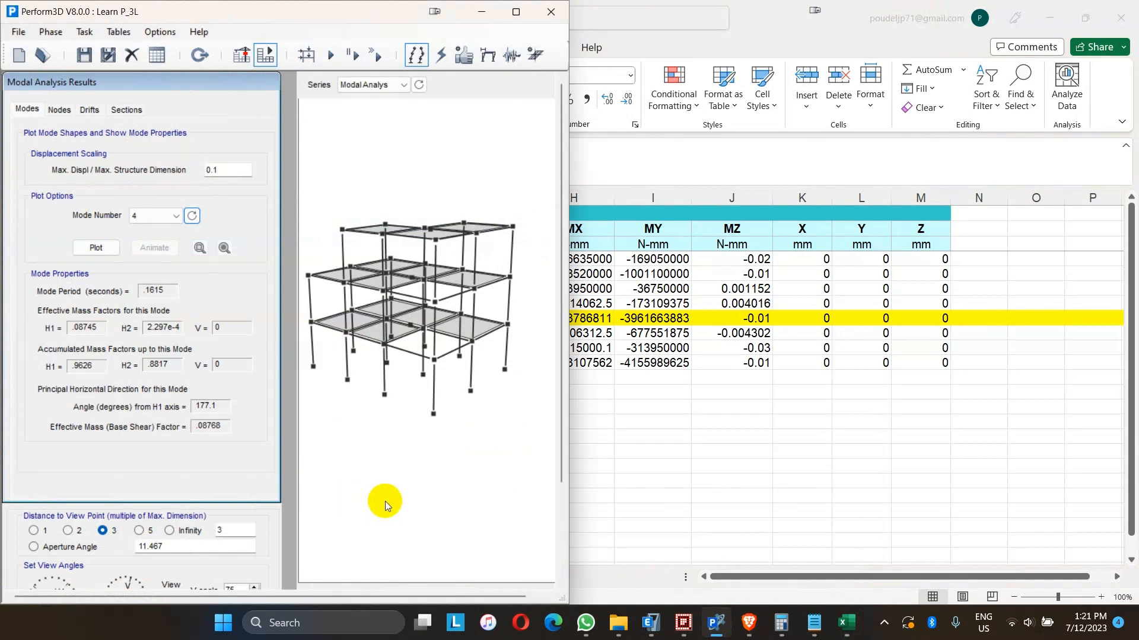
click(814, 623)
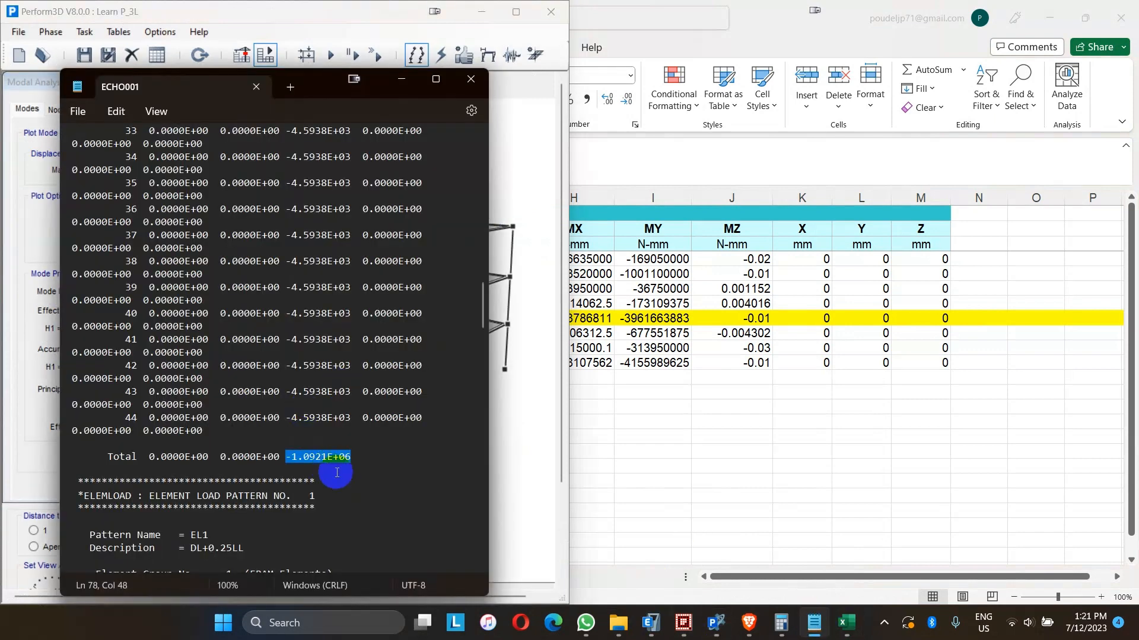
click(846, 623)
text(-1.0921E+06)
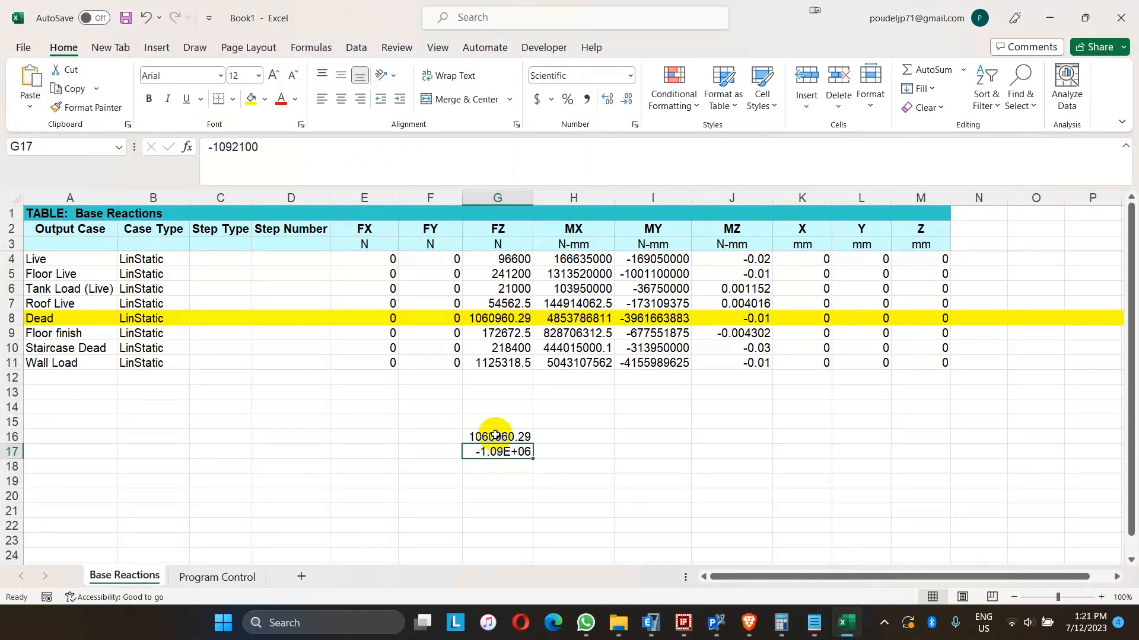
- Apply the Number format to cells G16 and G17
drag(498, 437, 498, 452)
click(630, 76)
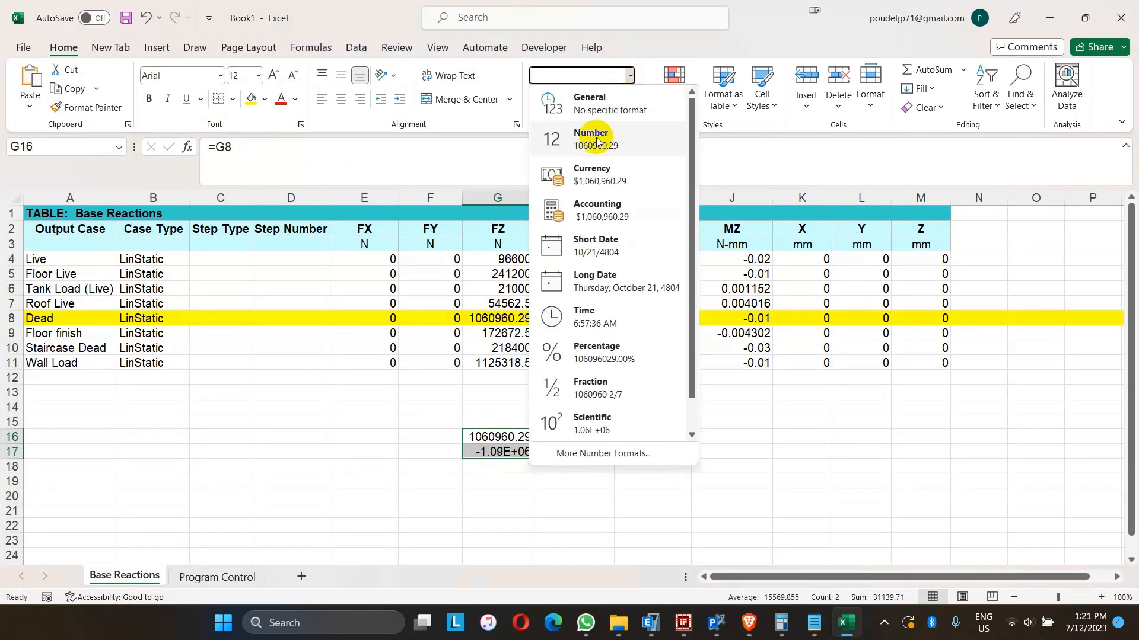
click(578, 133)
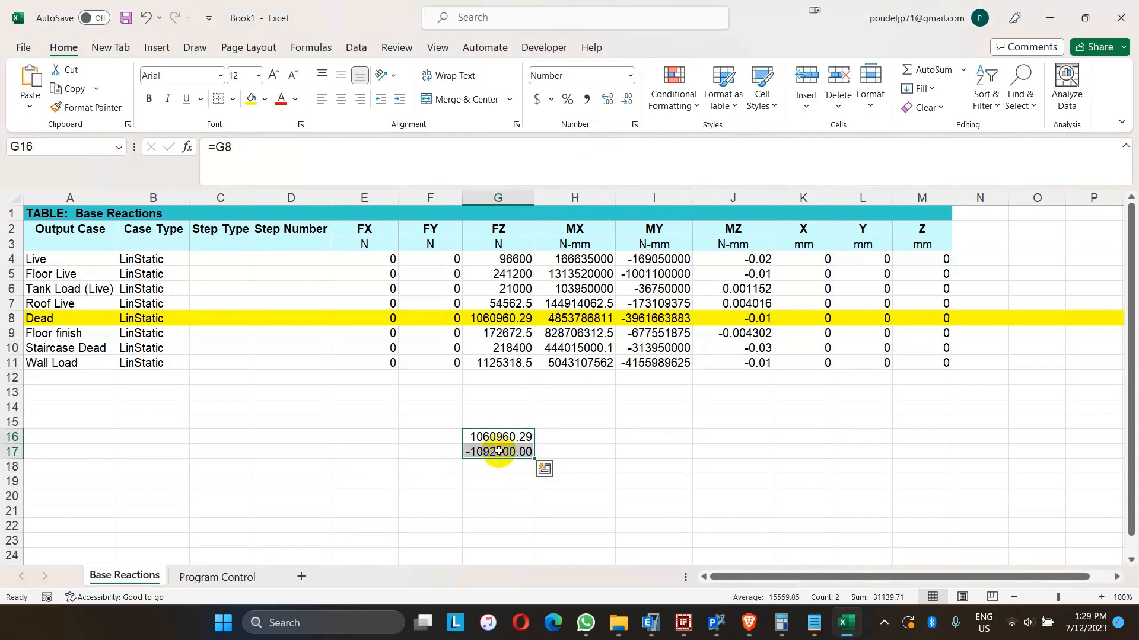
click(498, 452)
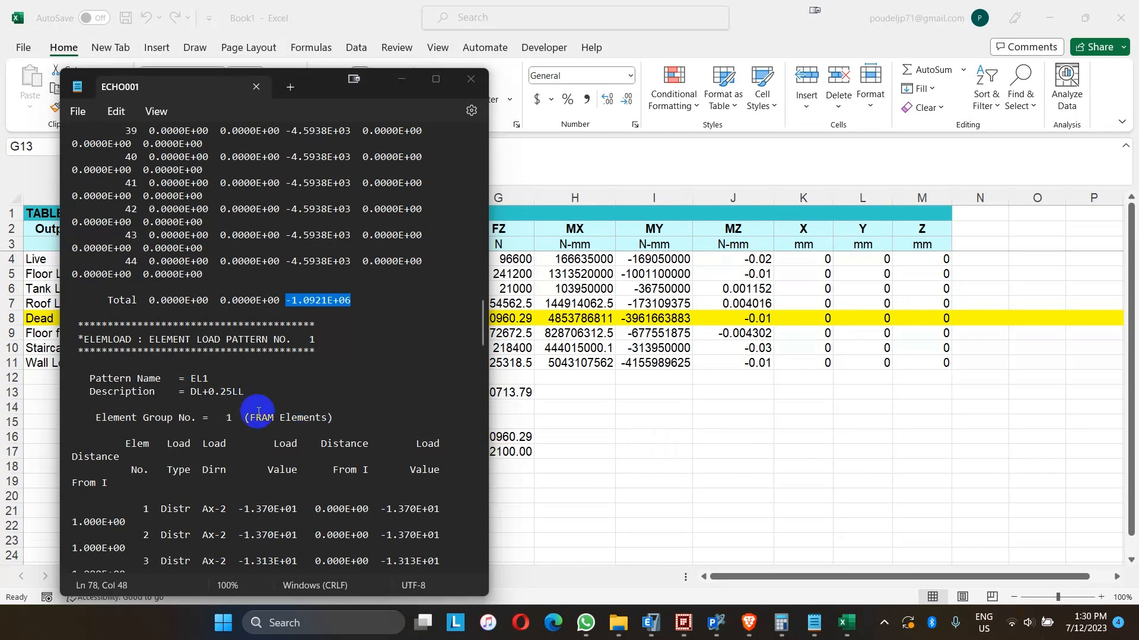
- Scroll ECHO001 to the gravity load analysis and select the resultant applied V Load value
scroll(292, 434, down, 5)
scroll(291, 434, down, 20)
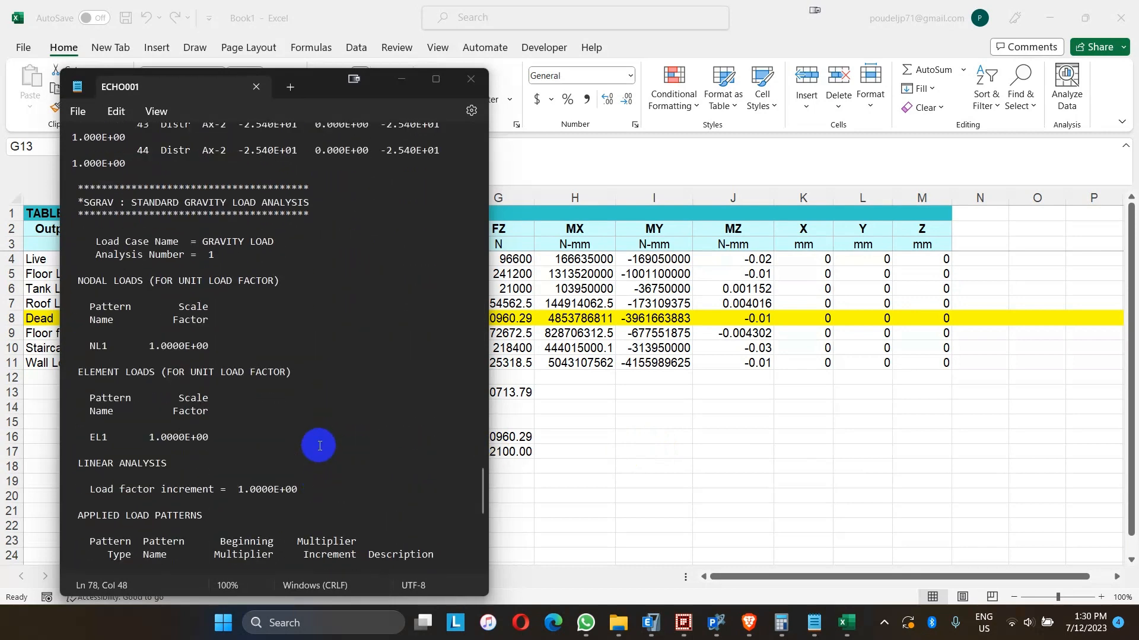
scroll(270, 403, down, 9)
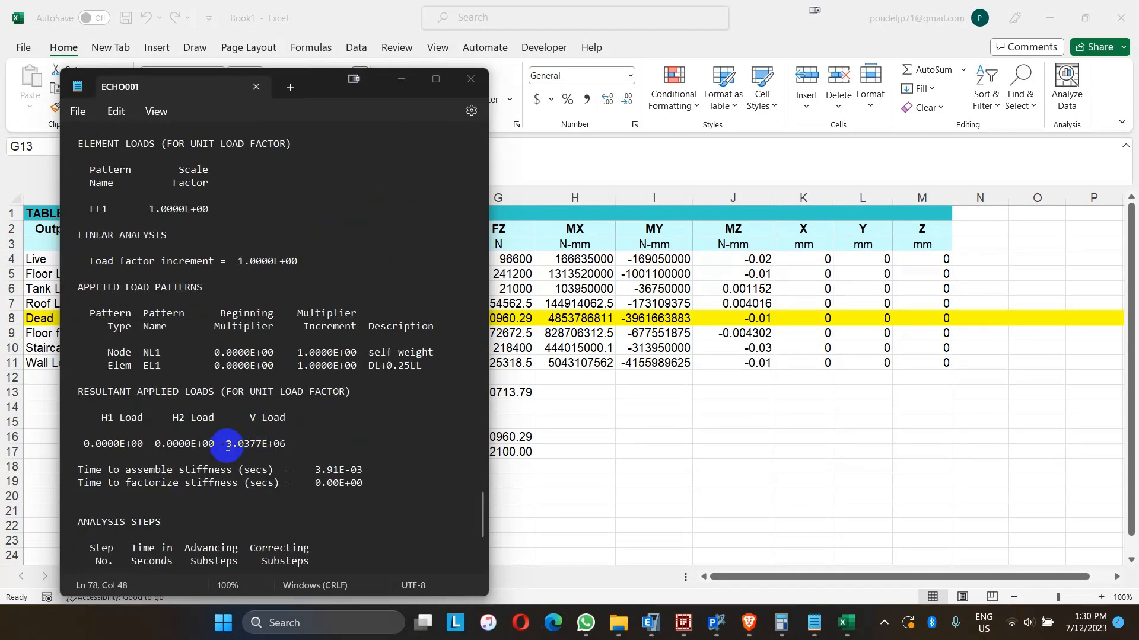
drag(226, 444, 287, 440)
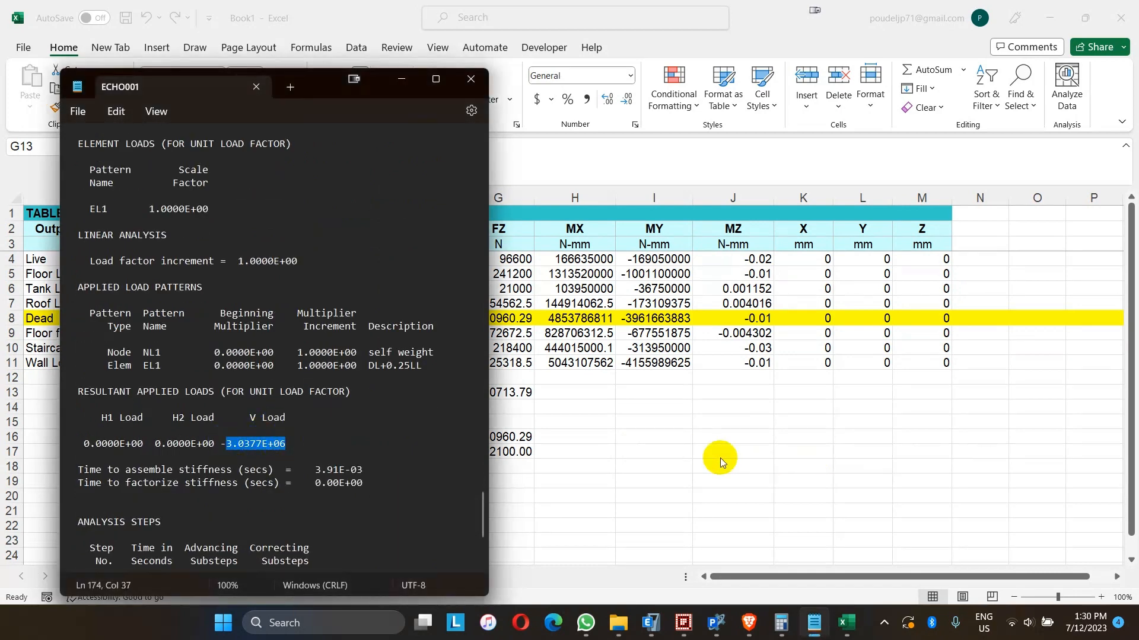
- Inspect the SUM(G4:G11) formula totalling the FZ column in cell G13
click(603, 450)
double_click(497, 393)
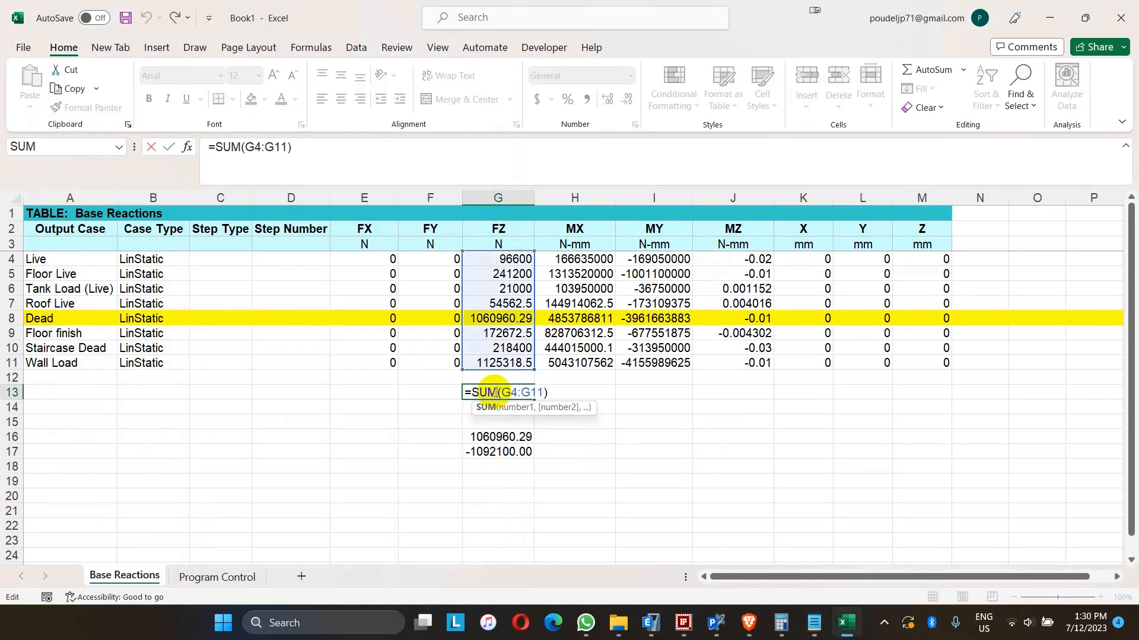
key(Return)
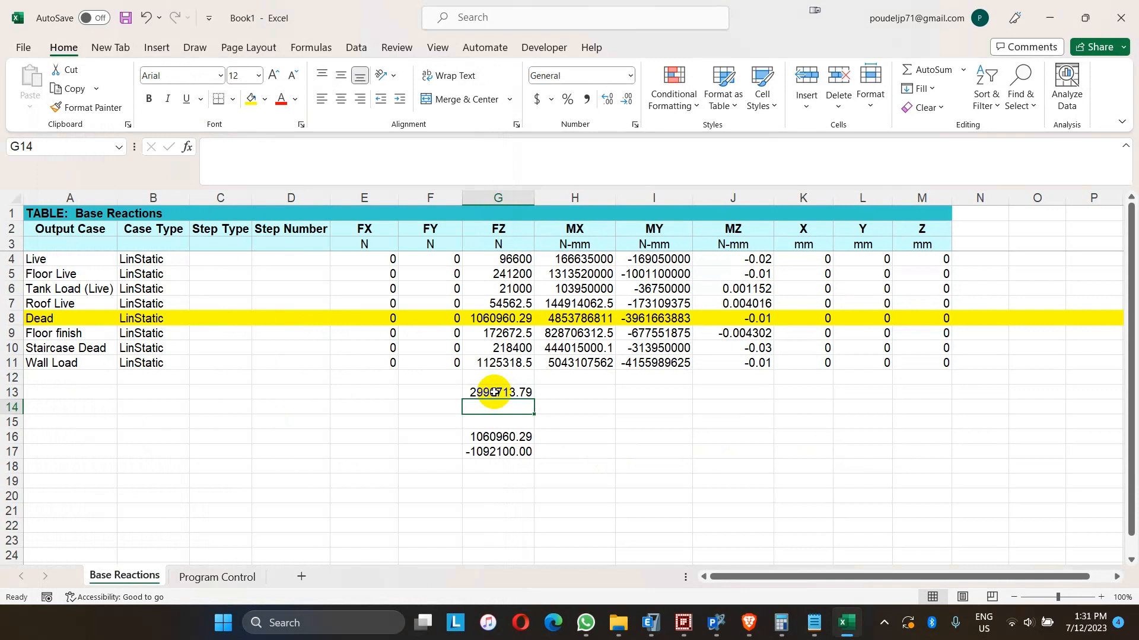
click(494, 393)
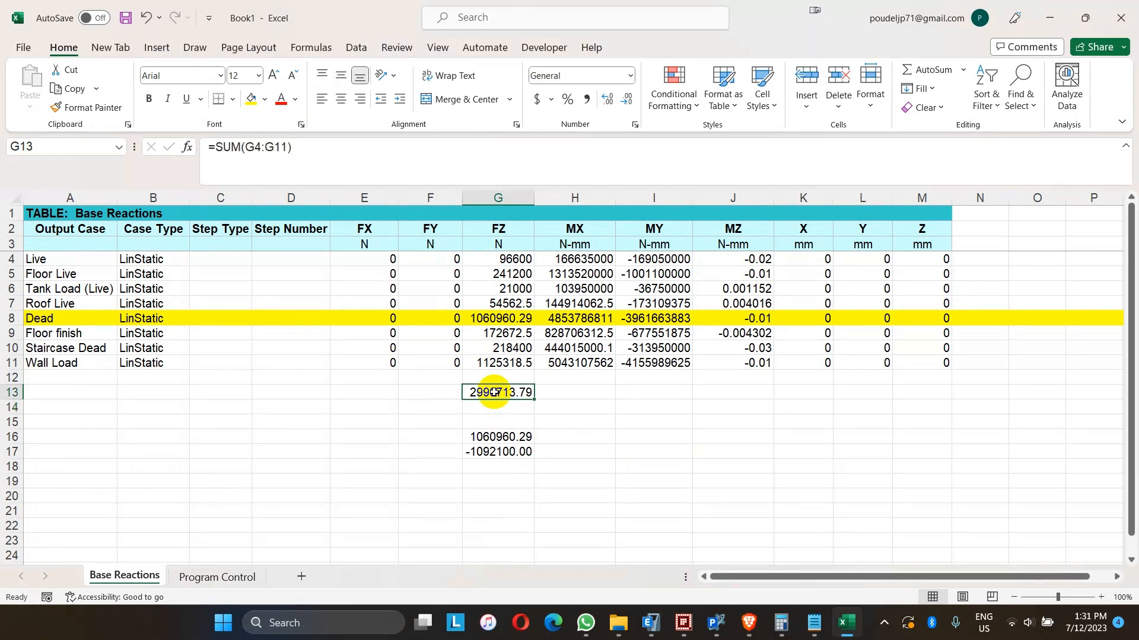
click(620, 437)
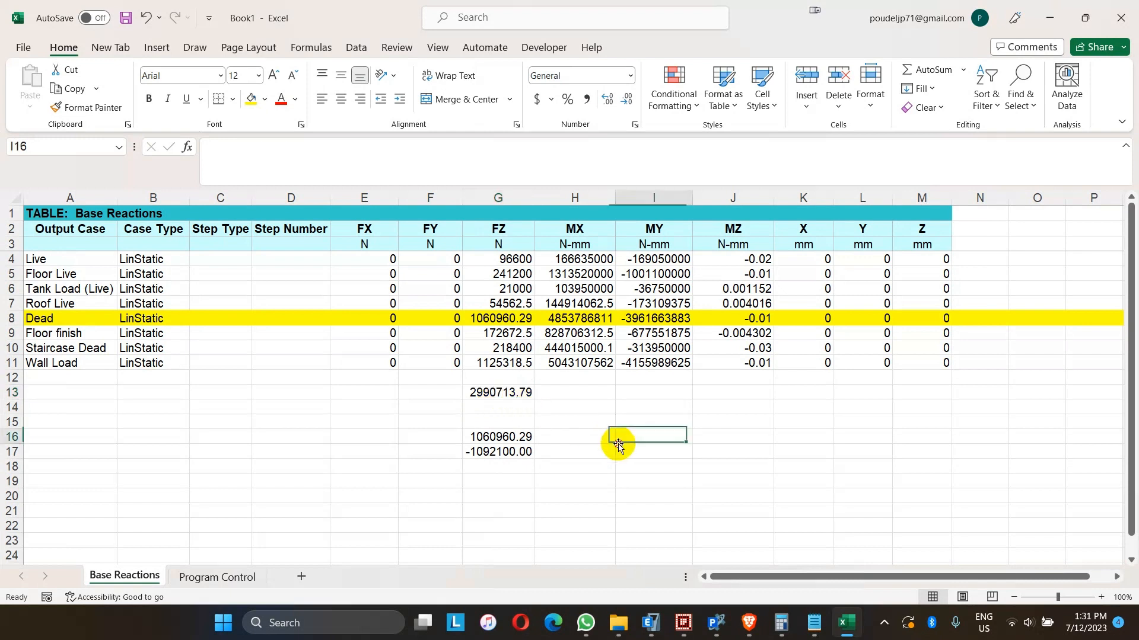
click(506, 394)
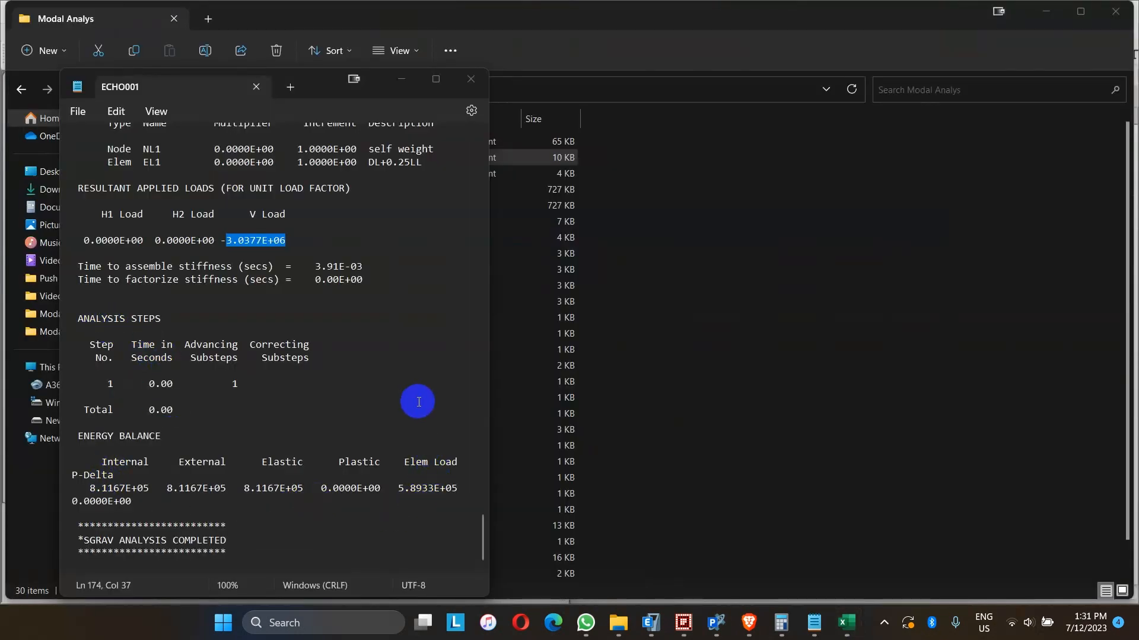
- Close ECHO001 and bring up Perform3D alongside the ETABS Base Reactions table, enlarging the table window
click(470, 80)
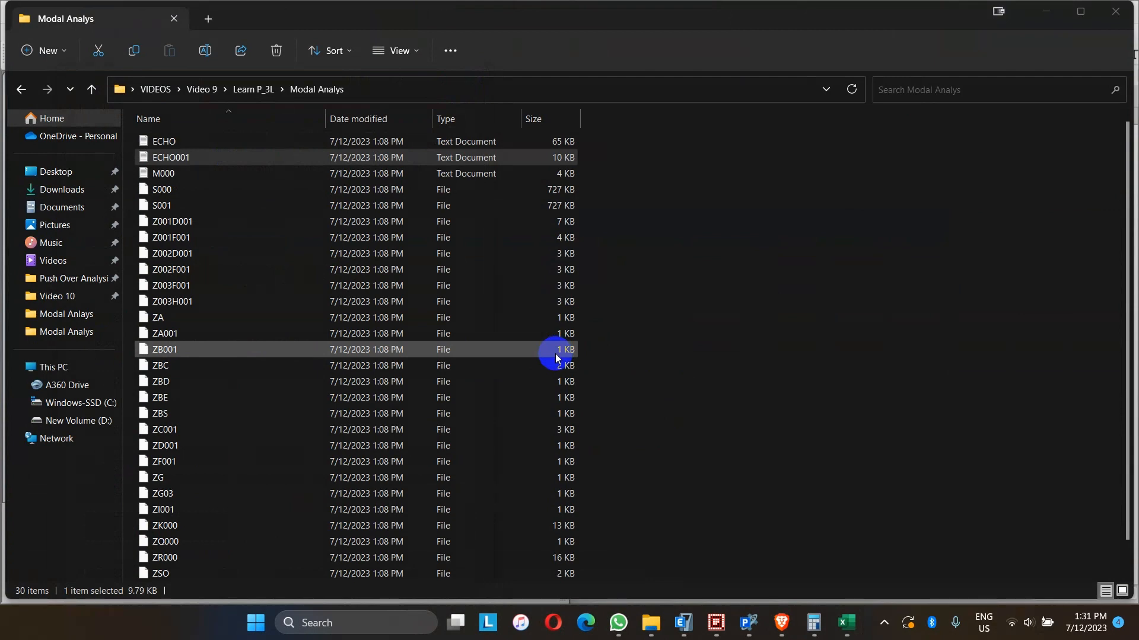
click(683, 622)
click(747, 623)
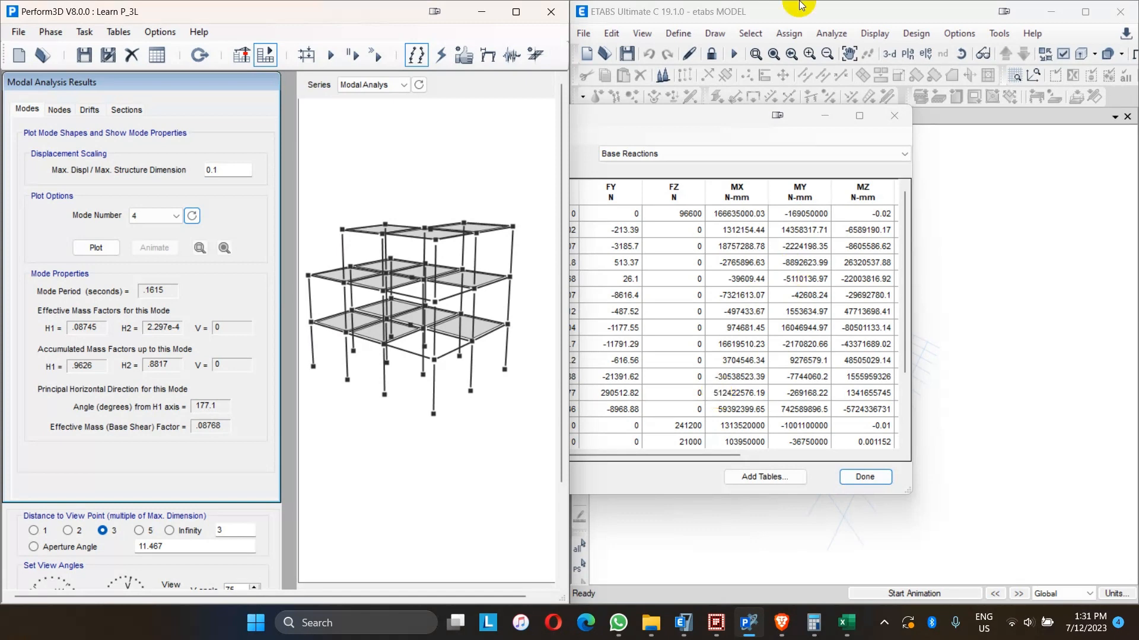
drag(649, 115, 856, 123)
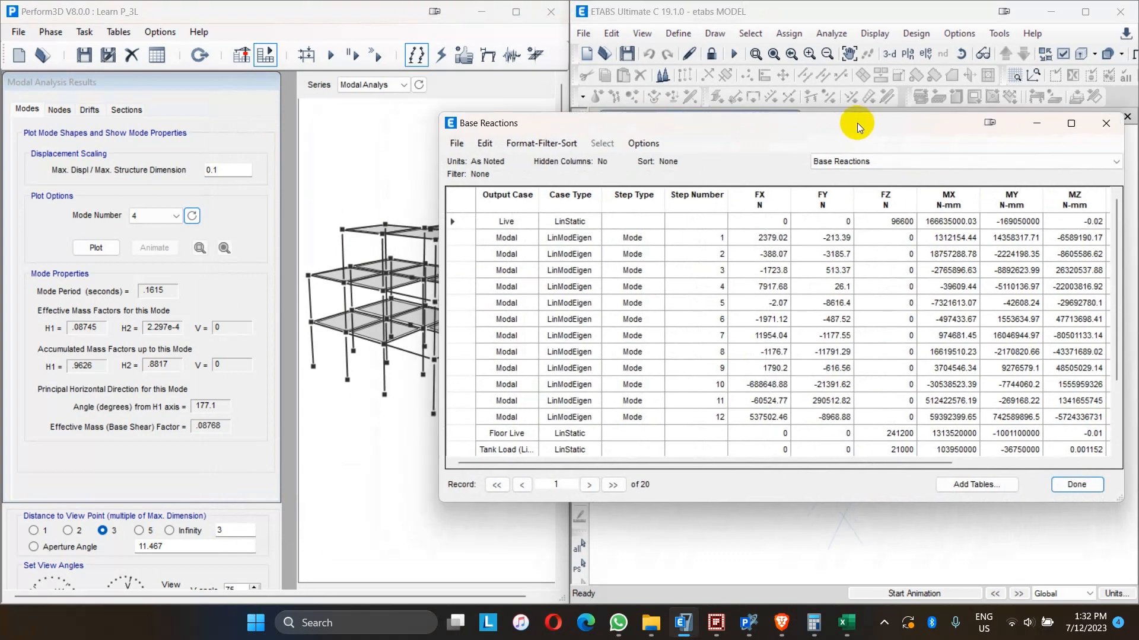